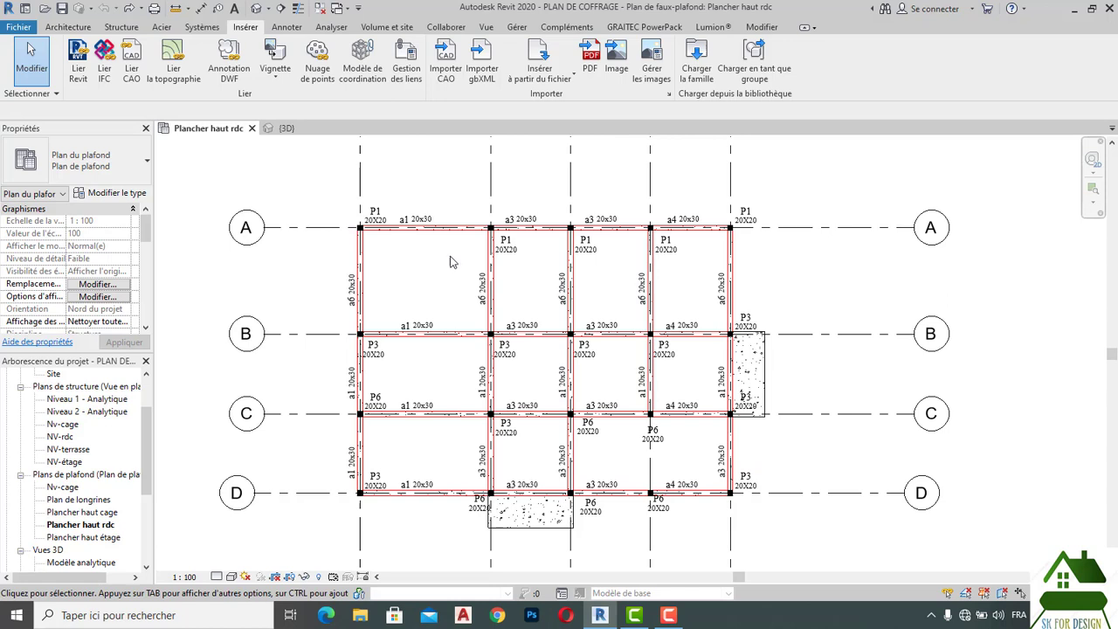
Try tagging the slab bay between gridlines A-B and 1-2 with Tag by Category.
scroll(448, 252, "down", 1)
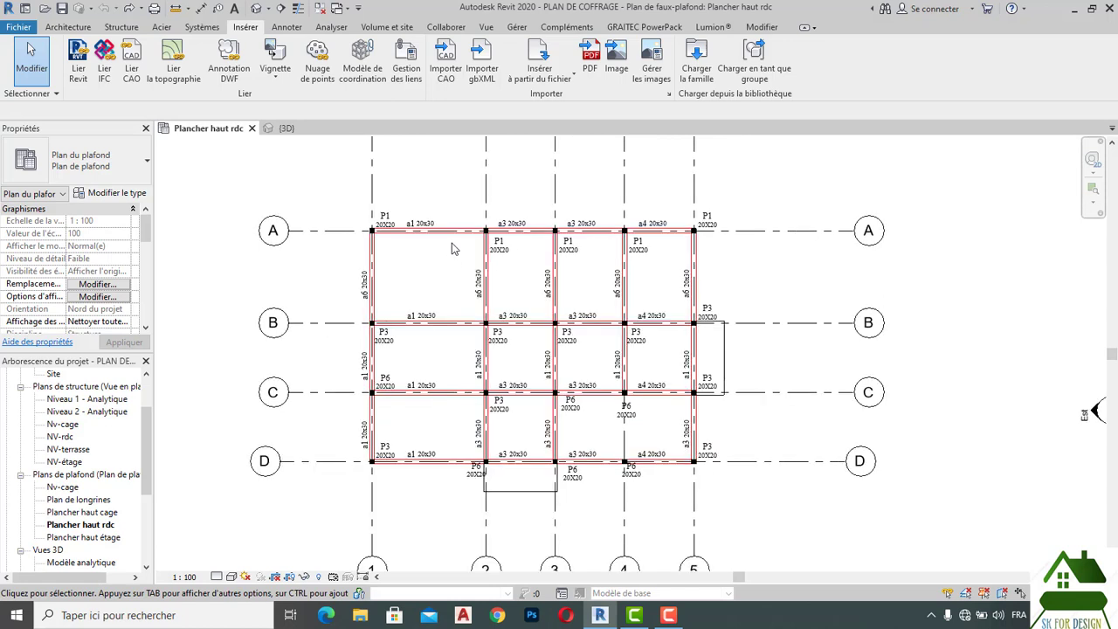
left_click(293, 28)
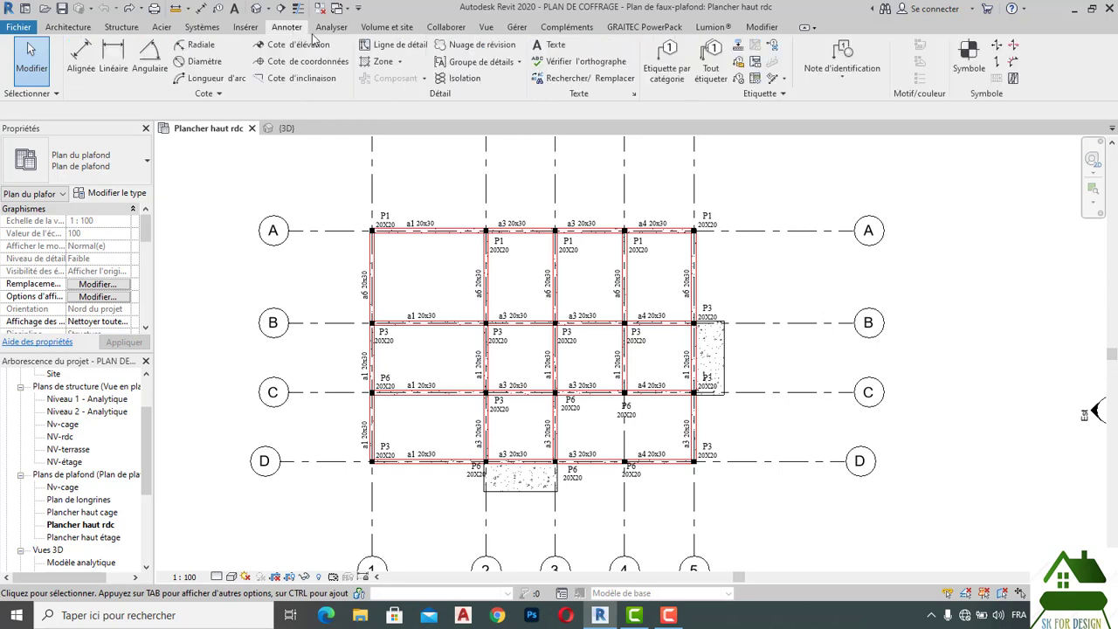
left_click(662, 77)
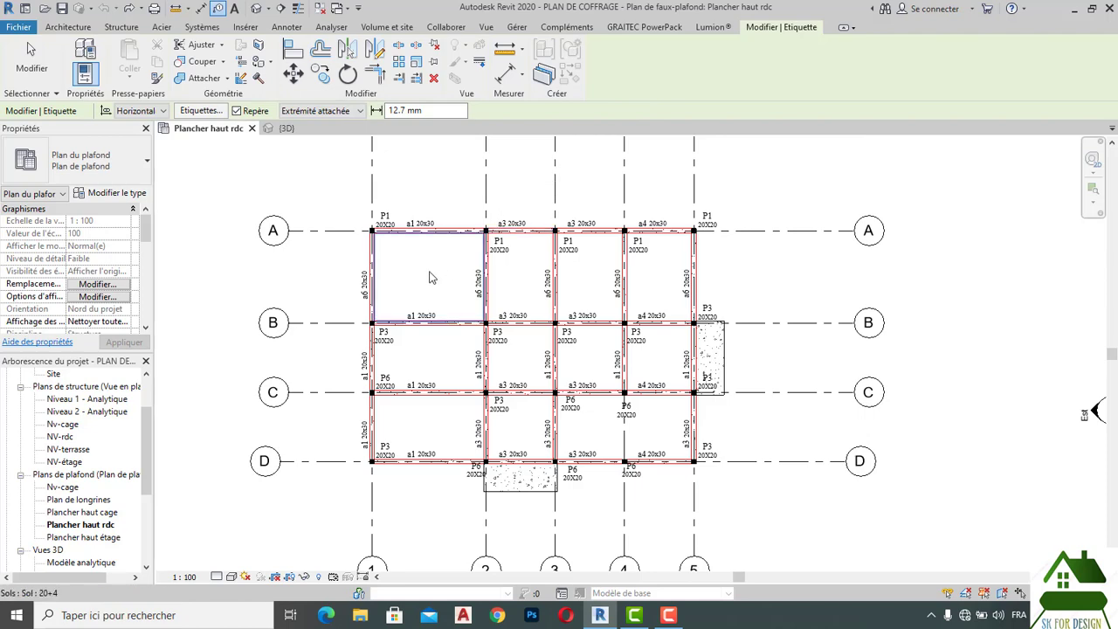
scroll(429, 278, "up", 2)
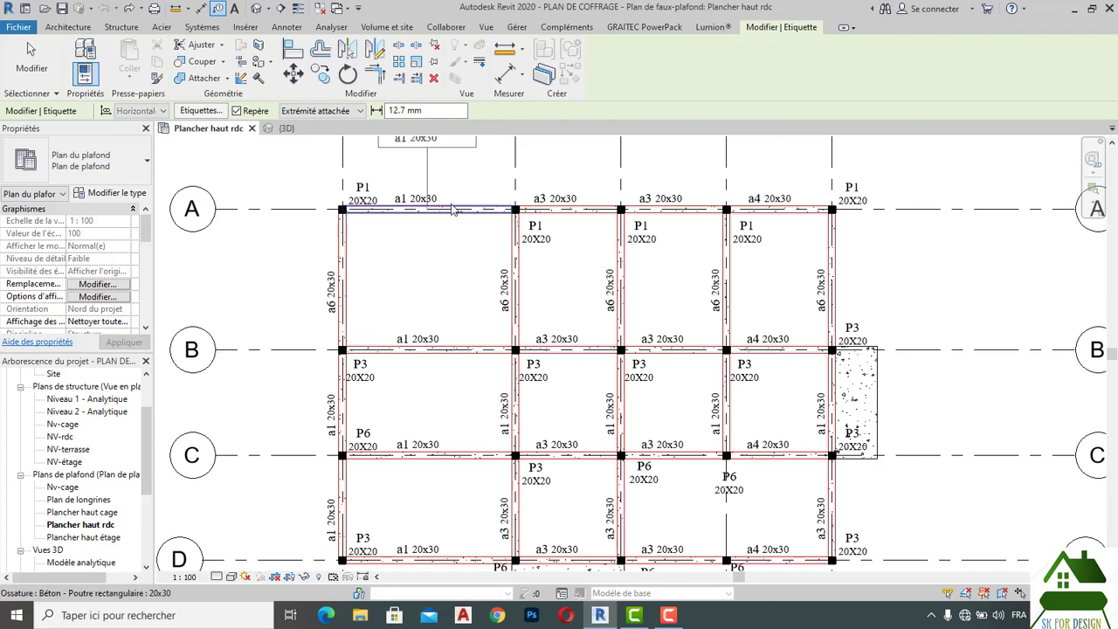
scroll(469, 250, "down", 2)
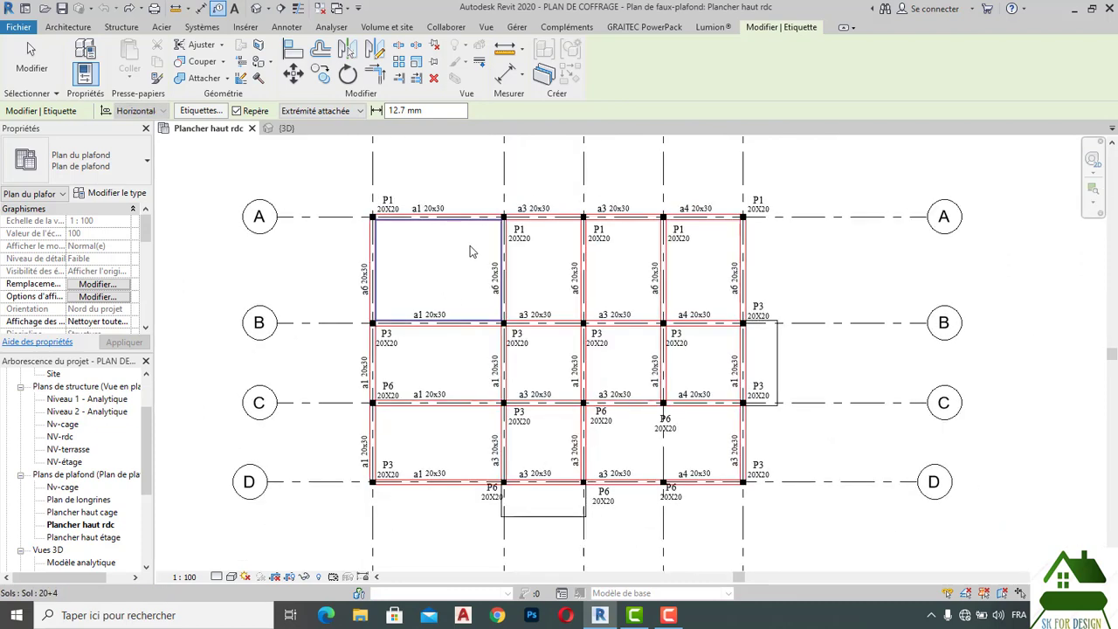
left_click(20, 28)
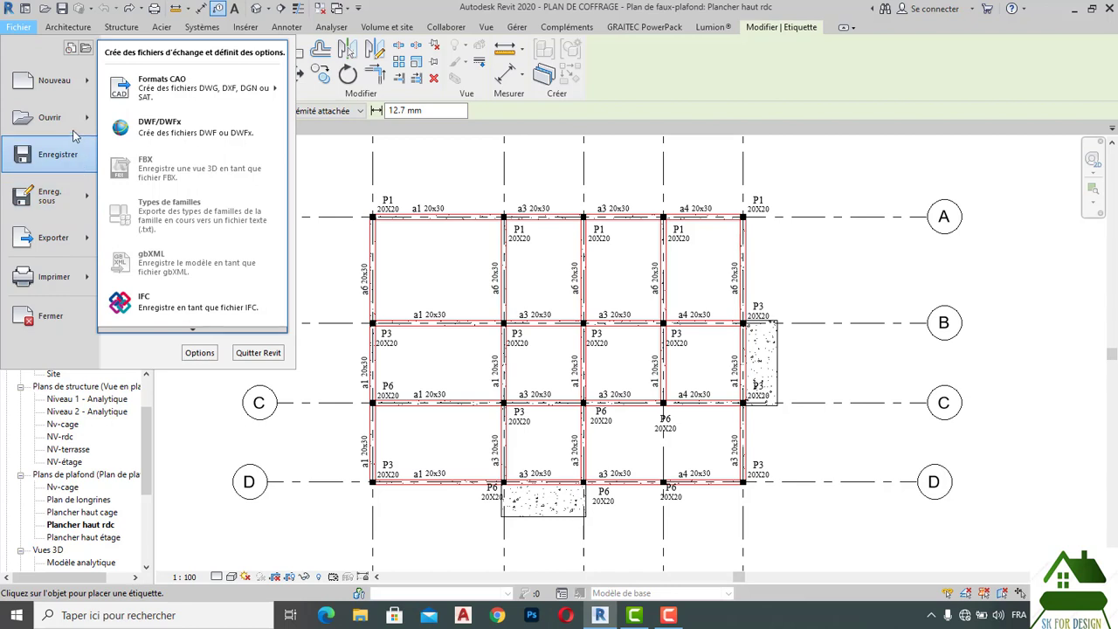
mouse_move(74, 129)
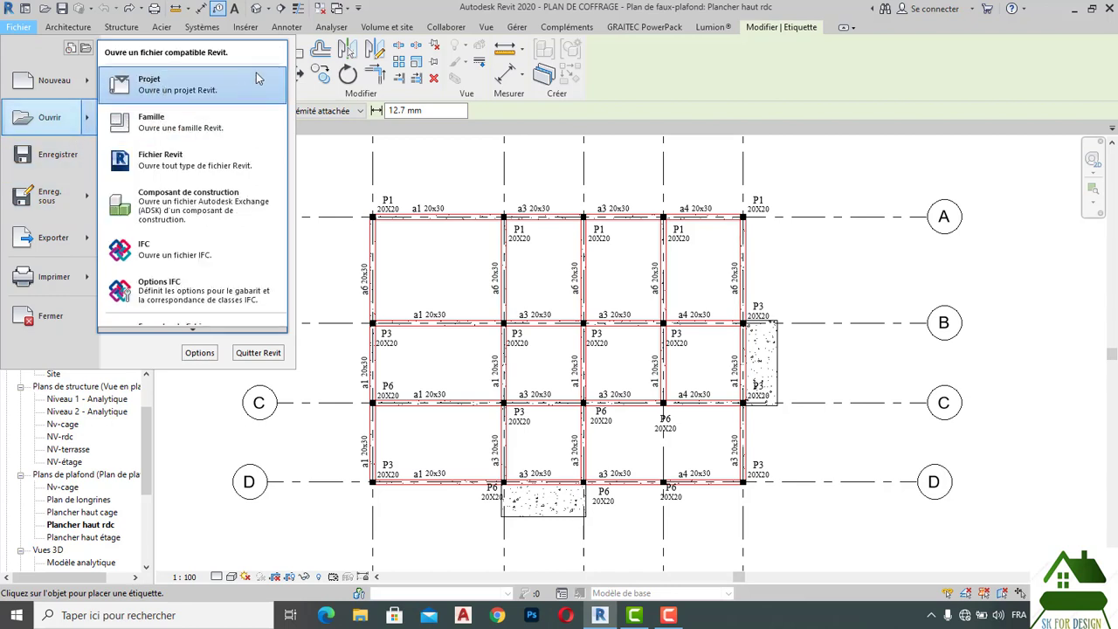
left_click(248, 27)
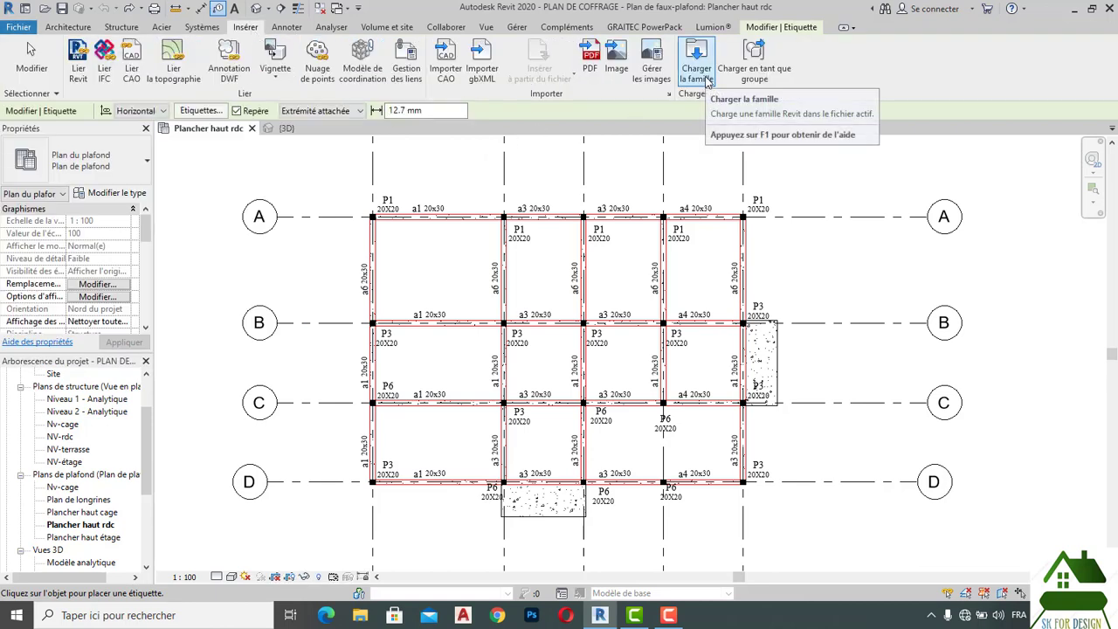
Start opening a Revit family file and browse to the Autodesk folder inside ProgramData.
left_click(19, 29)
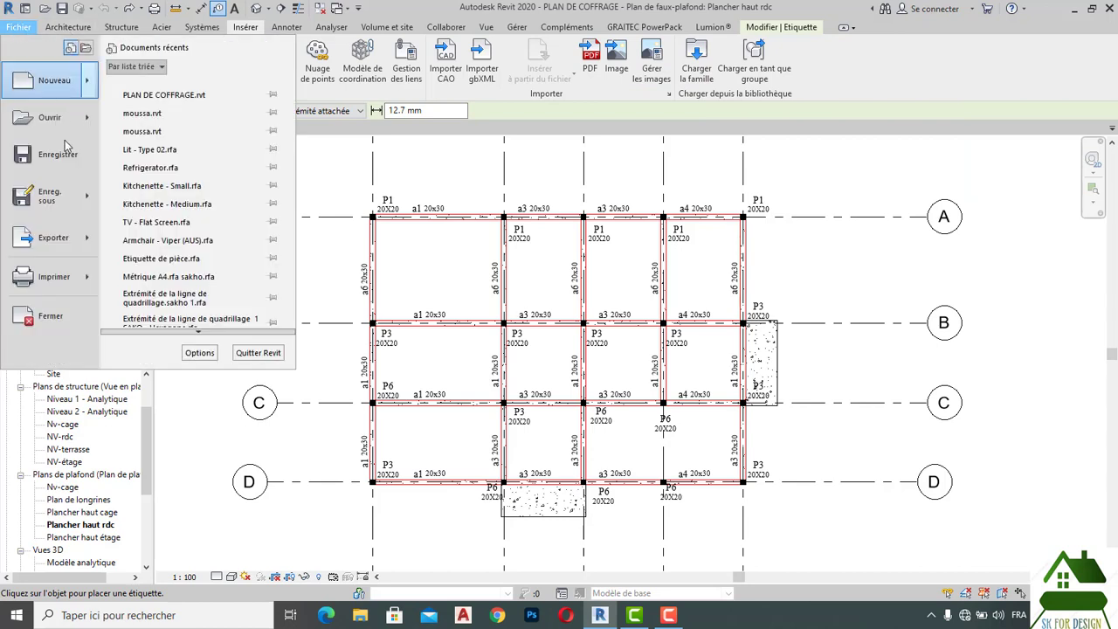
mouse_move(56, 124)
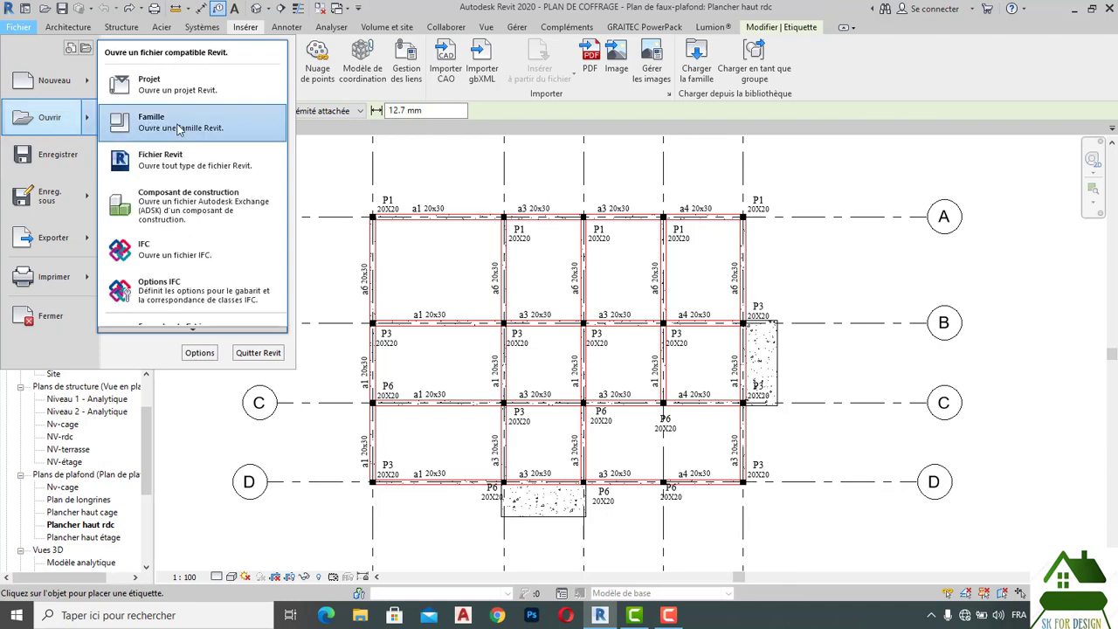
left_click(179, 128)
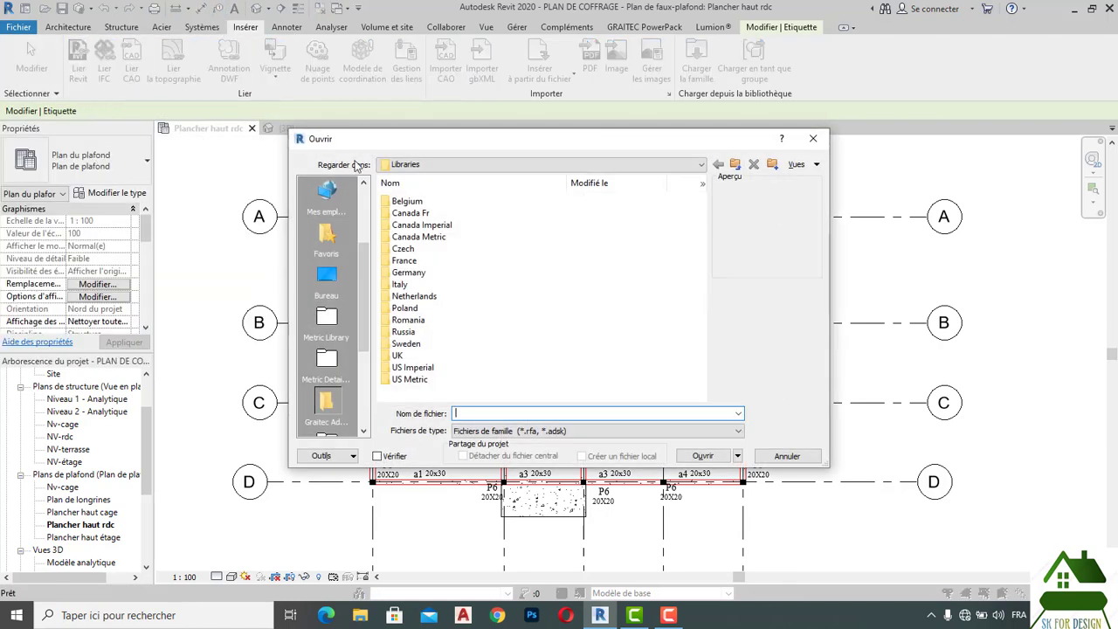
left_click(479, 167)
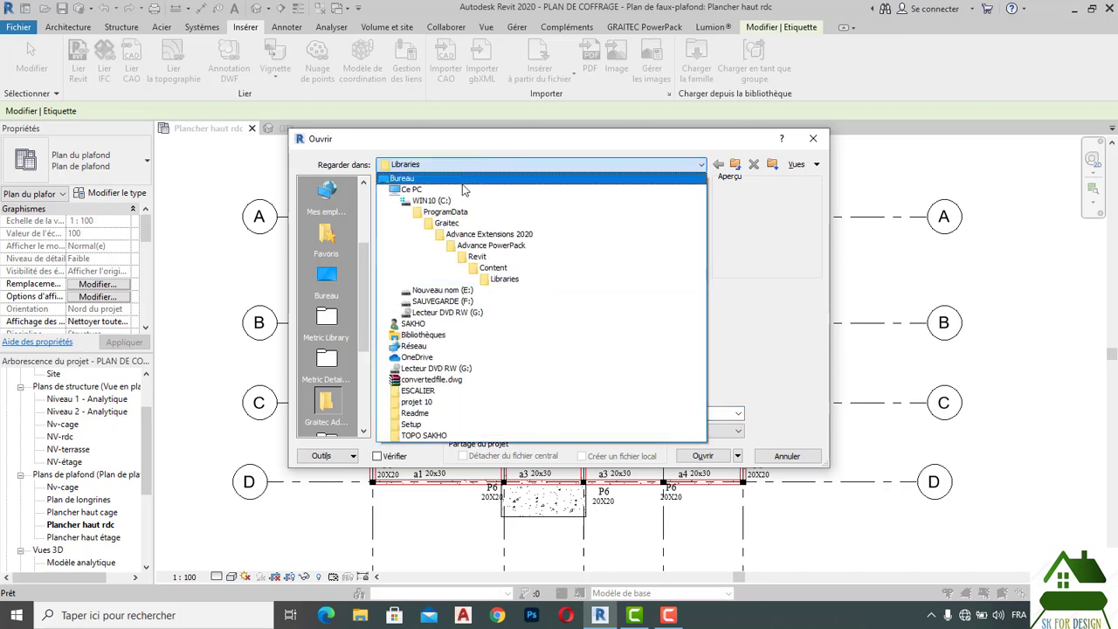
left_click(455, 212)
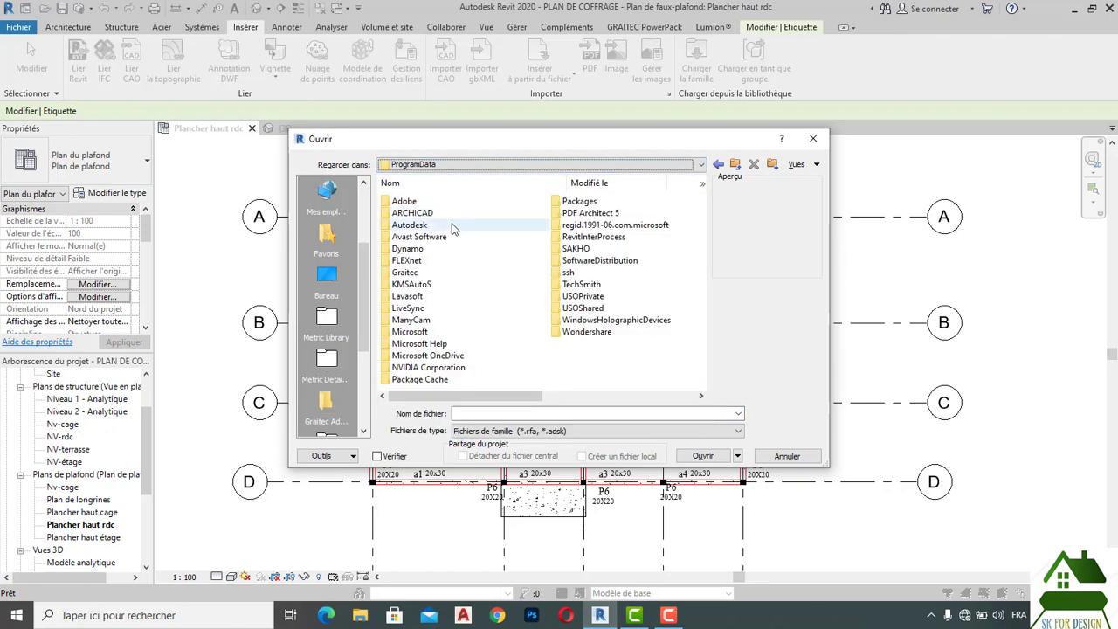
double_click(445, 226)
scroll(446, 234, "right", 5)
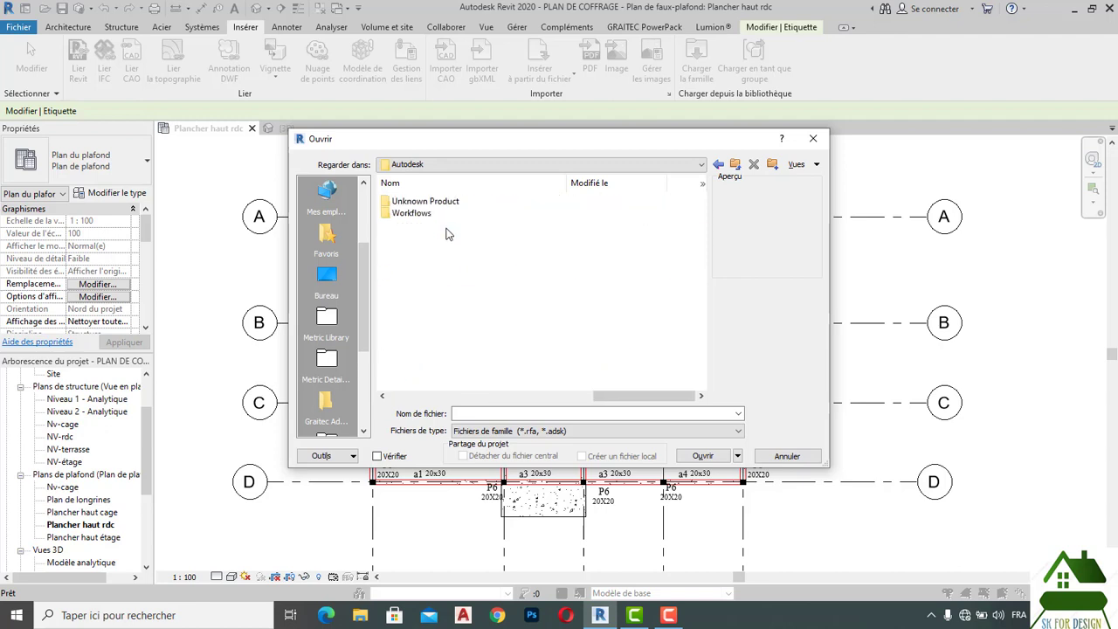
scroll(446, 234, "left", 3)
scroll(447, 234, "left", 2)
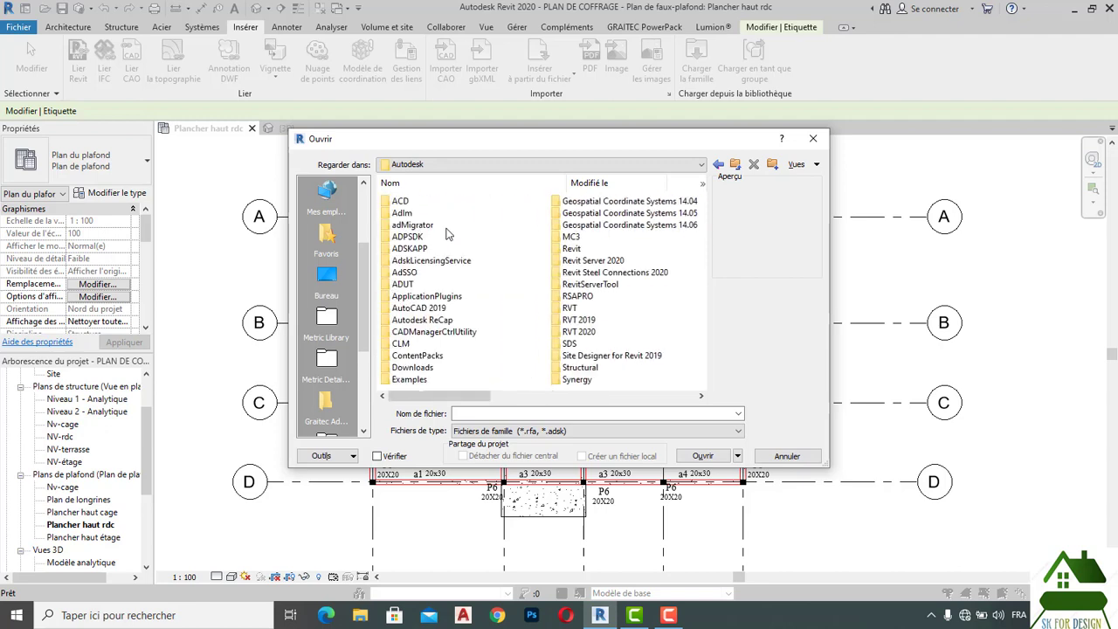
Open the family Etiquette de dalle.rfa from the RVT 2020 Libraries folder, under France, Annotations, Structure.
double_click(583, 336)
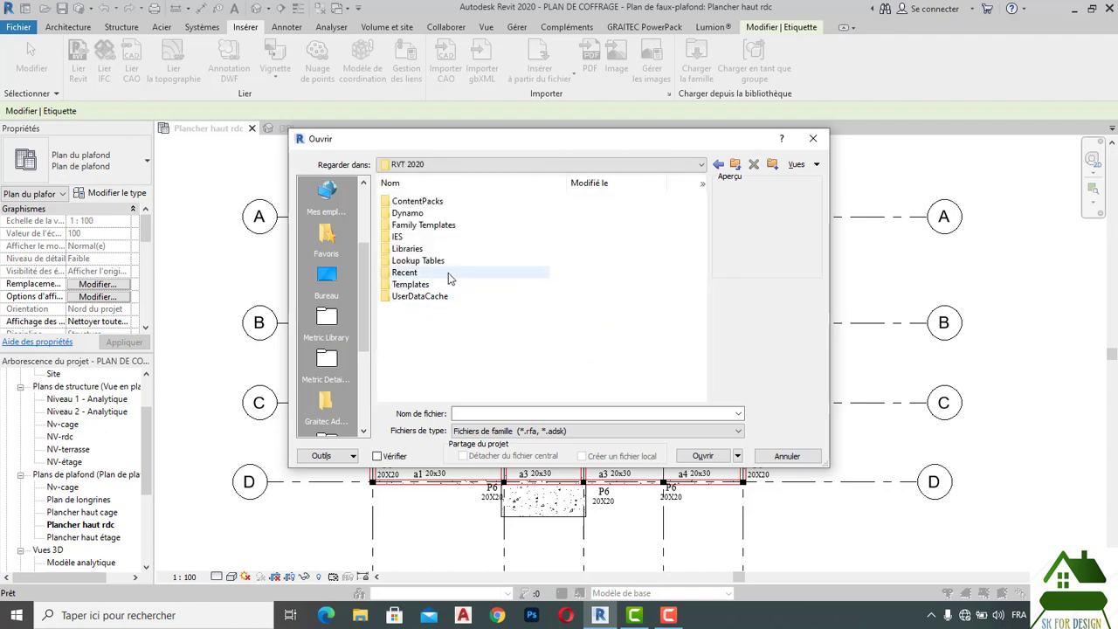
double_click(428, 249)
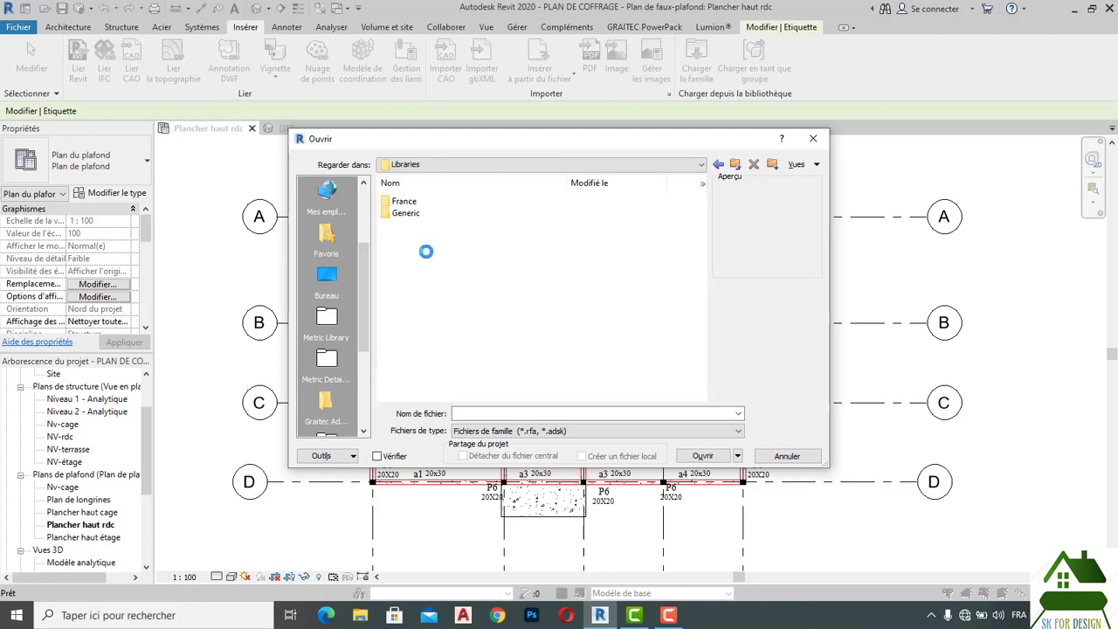
double_click(419, 202)
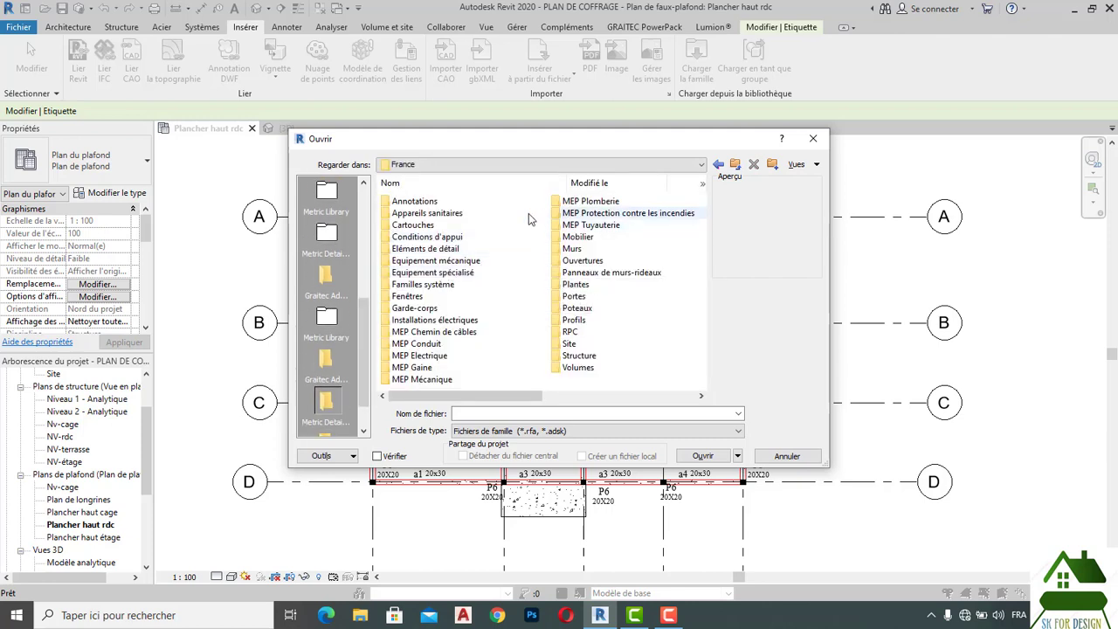
double_click(419, 202)
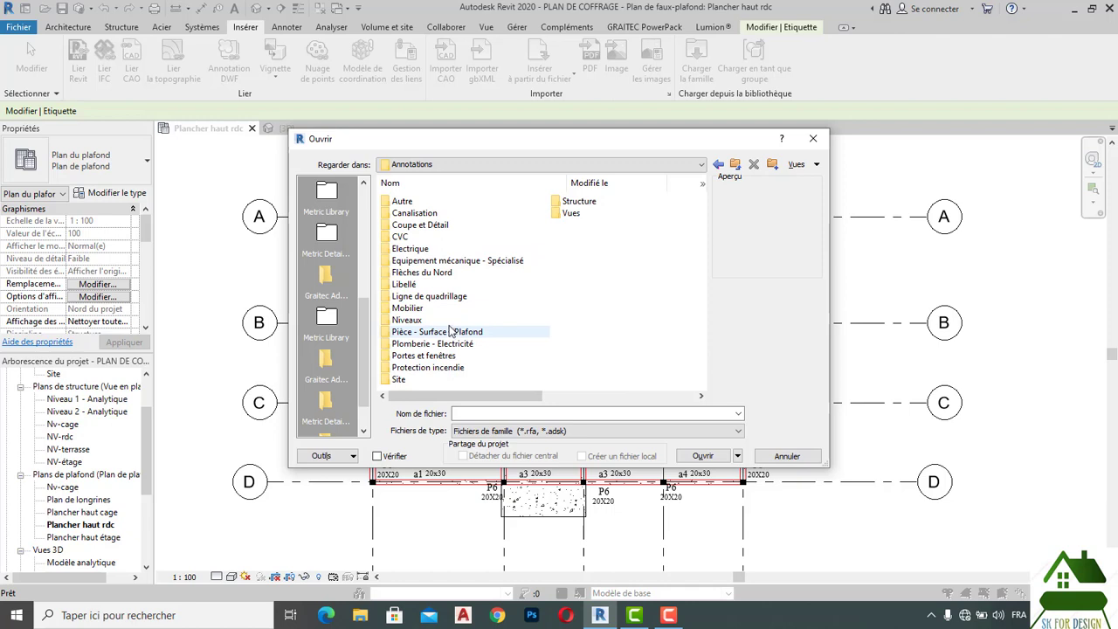
double_click(597, 203)
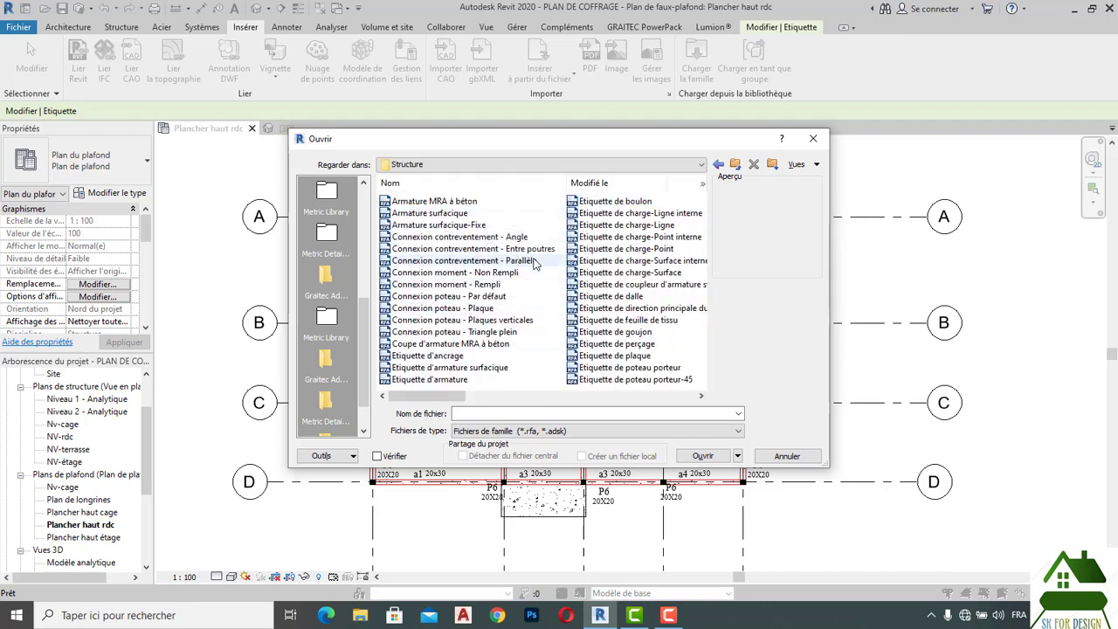
left_click(584, 300)
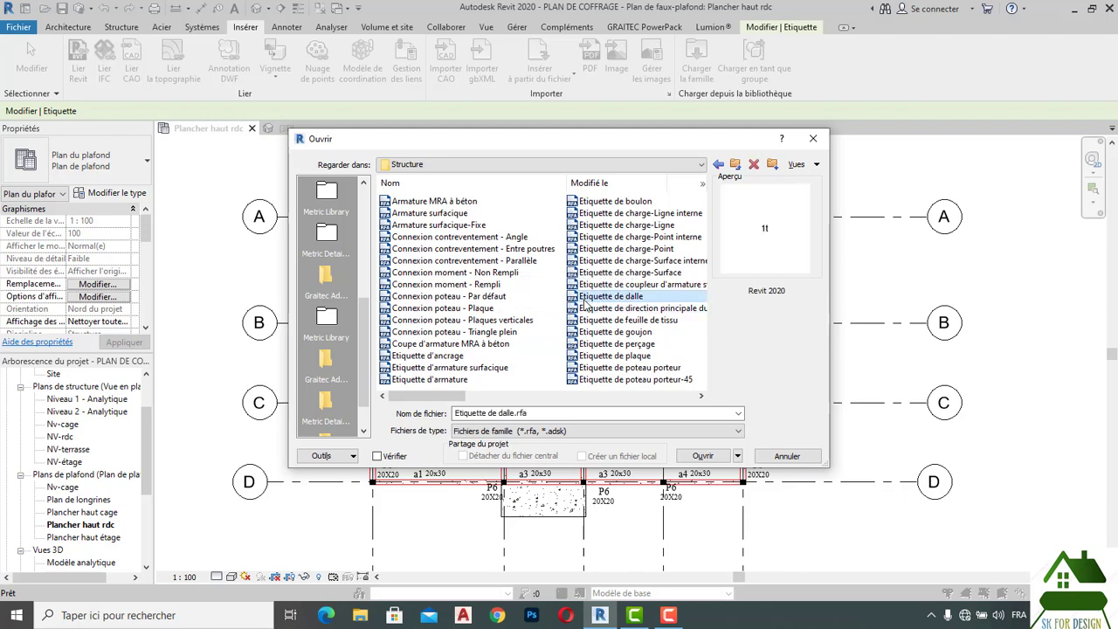
left_click(703, 461)
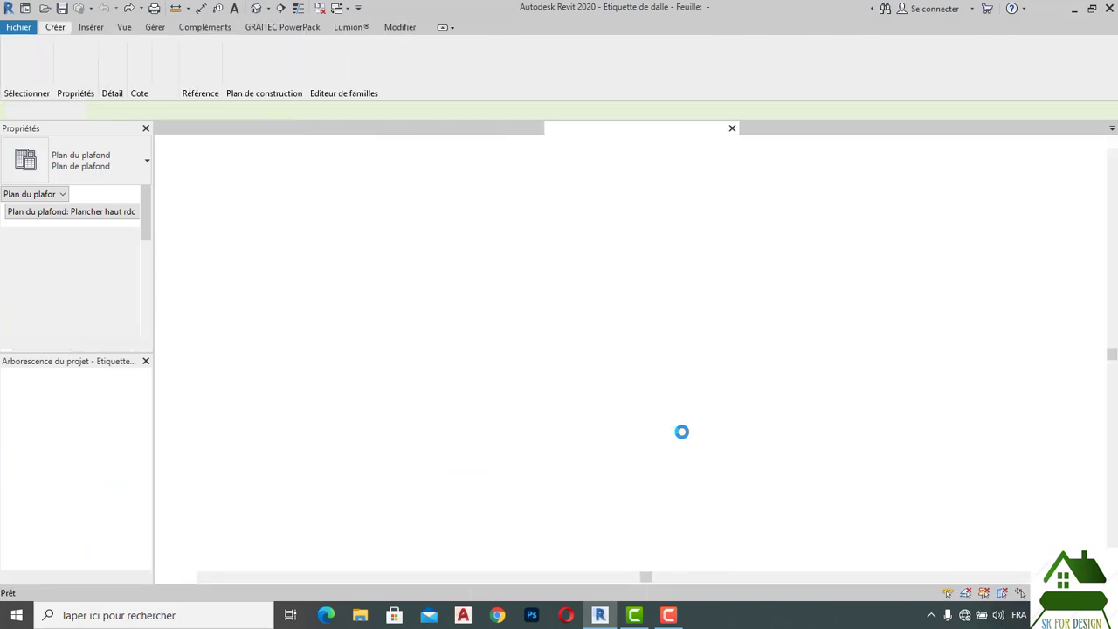
Load the slab tag family into the PLAN DE COFFRAGE project and return to the Plancher haut rdc plan.
scroll(664, 360, "up", 1)
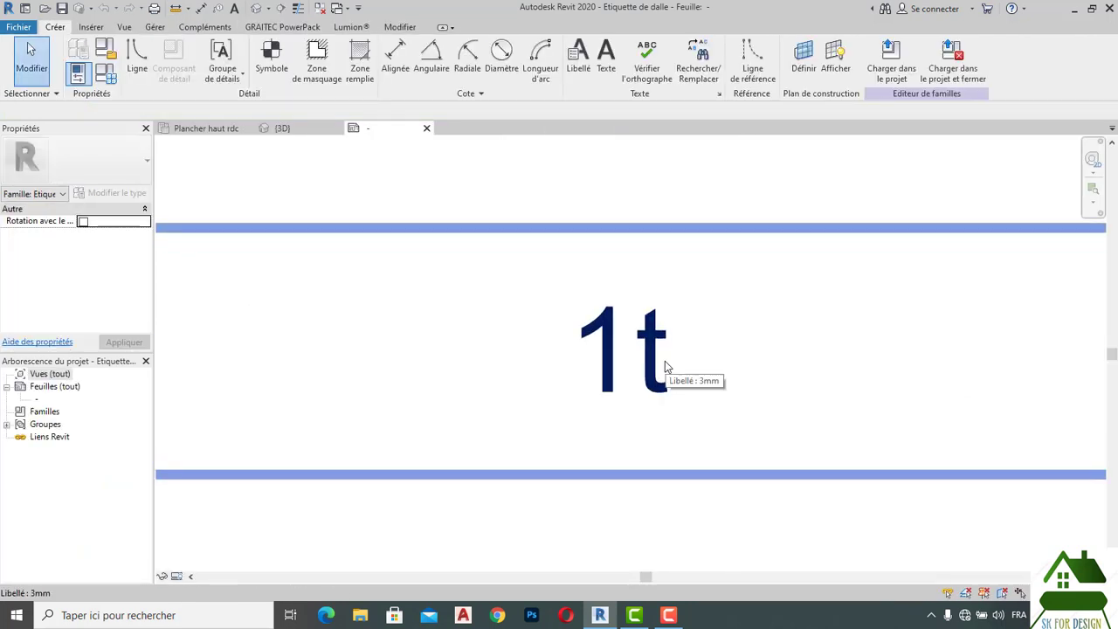
scroll(664, 366, "down", 3)
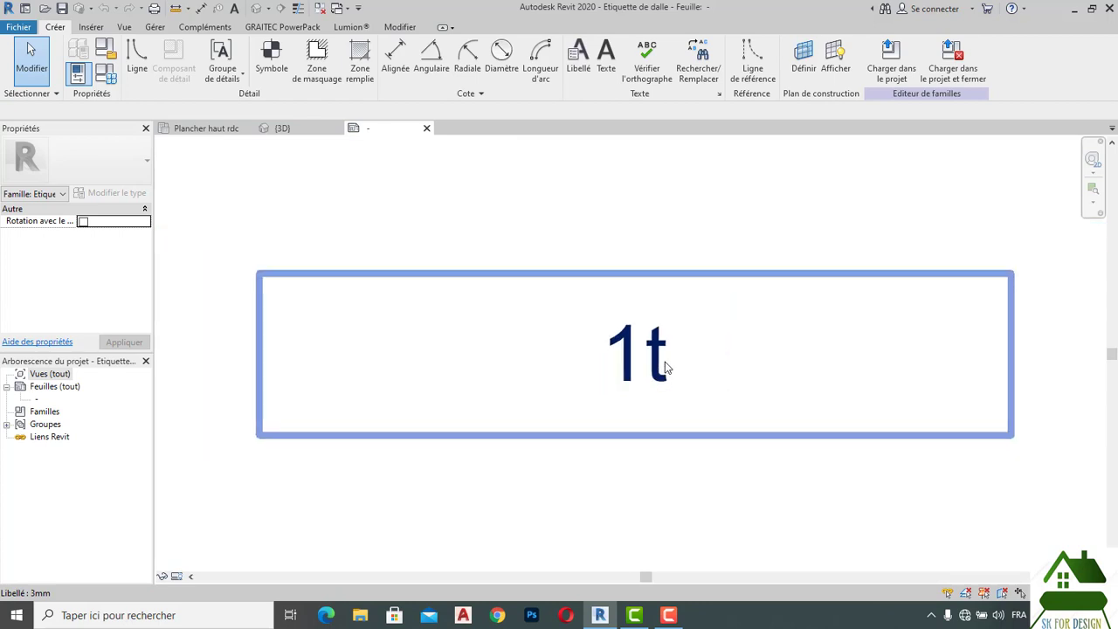
scroll(665, 367, "down", 1)
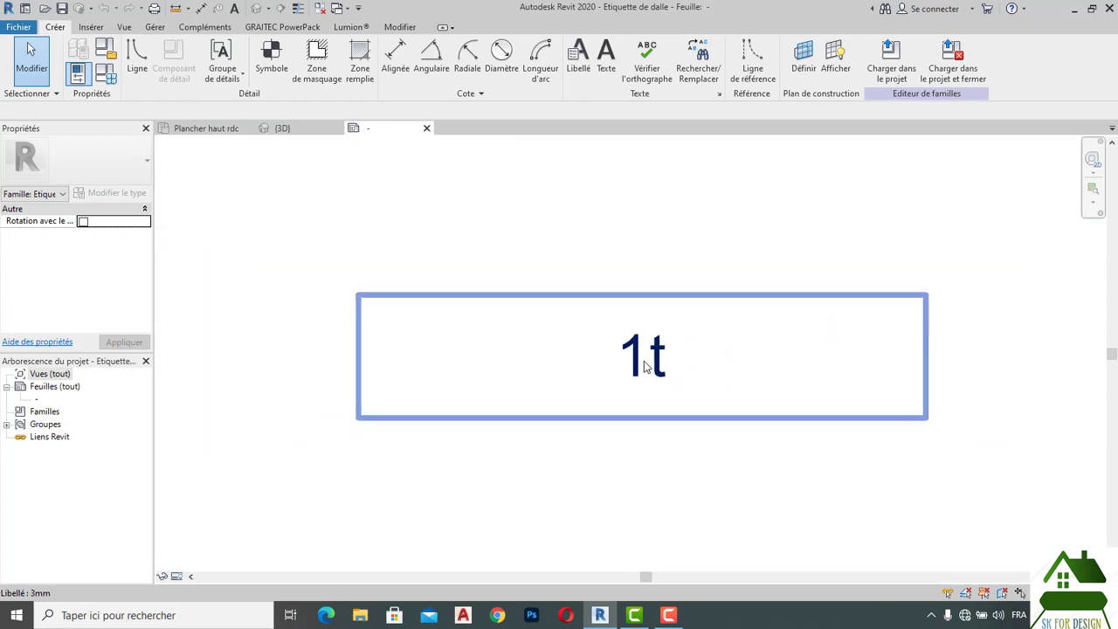
left_click(895, 74)
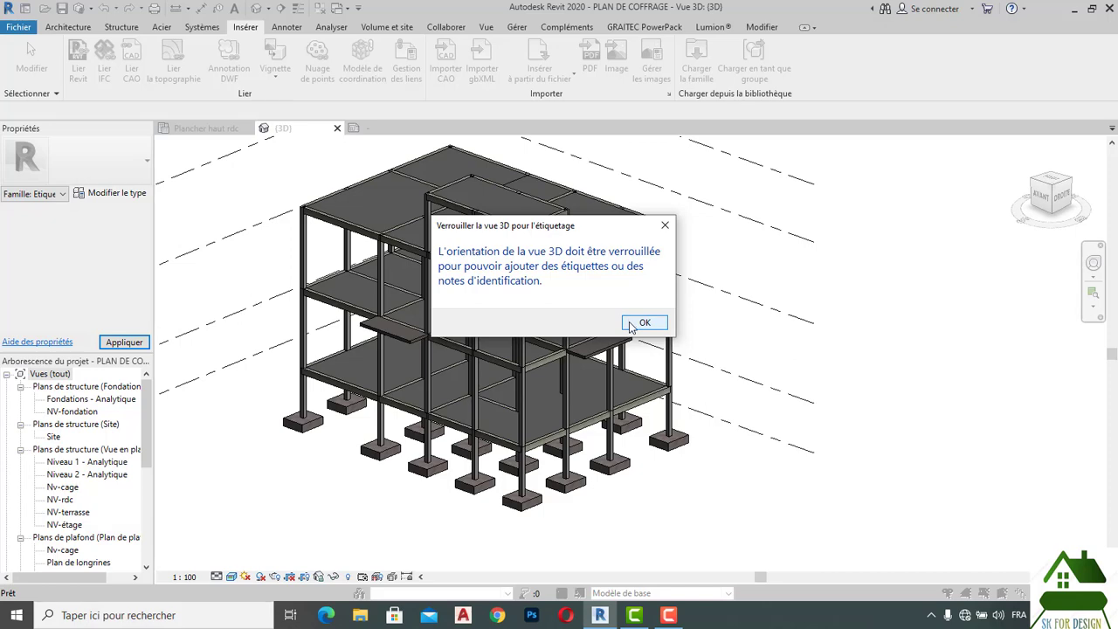
left_click(665, 226)
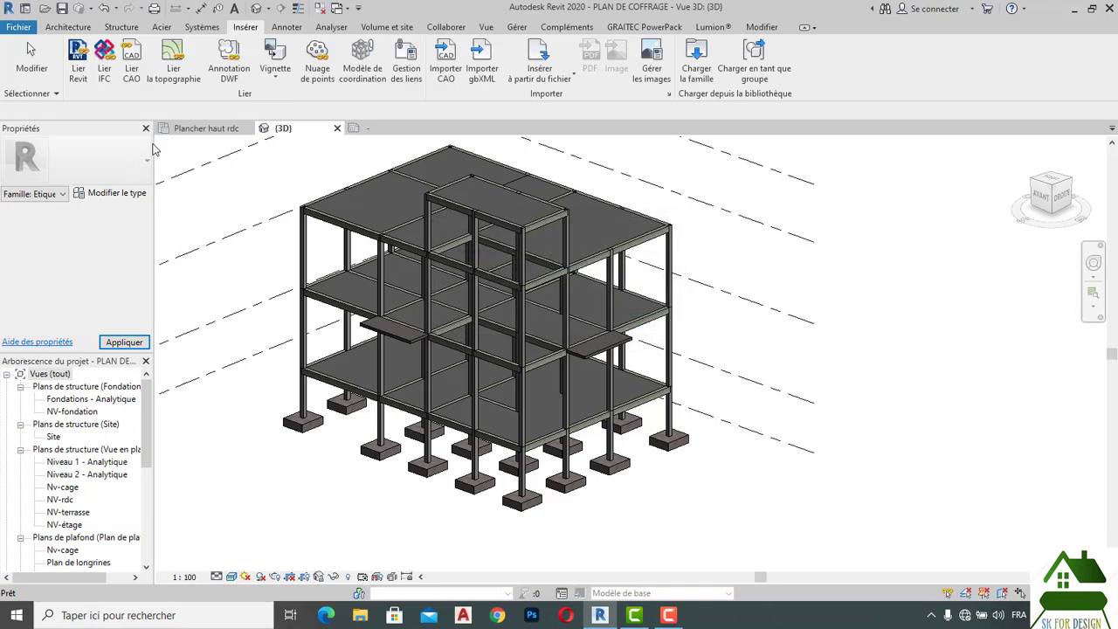
left_click(206, 129)
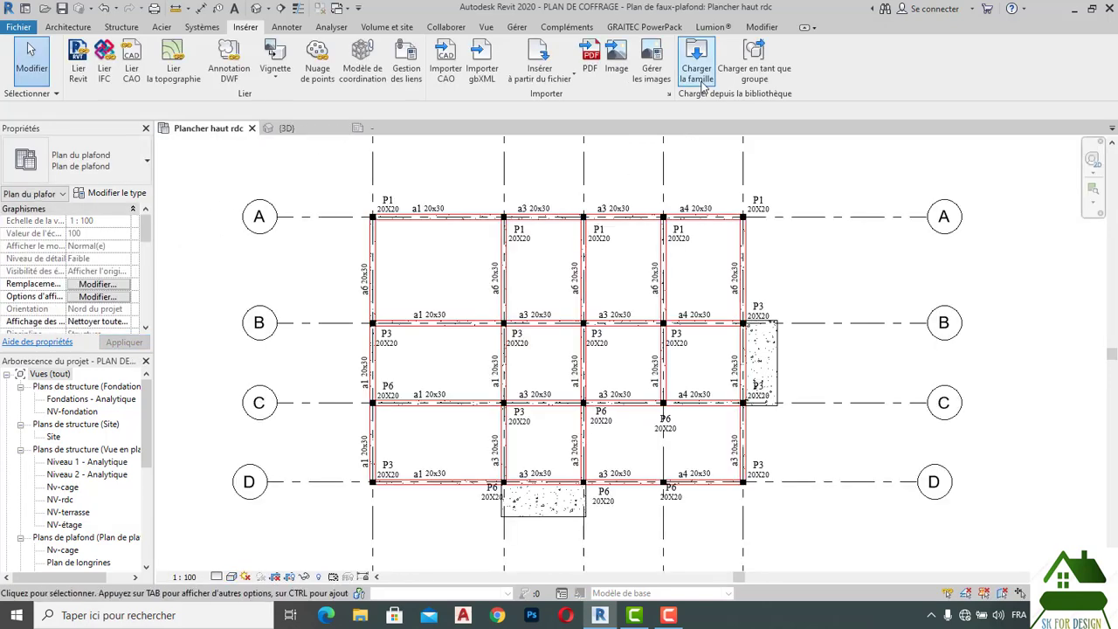
Load the Etiquette de dalle family into the project again from its editor, then go back to the Plancher haut rdc plan.
left_click(378, 130)
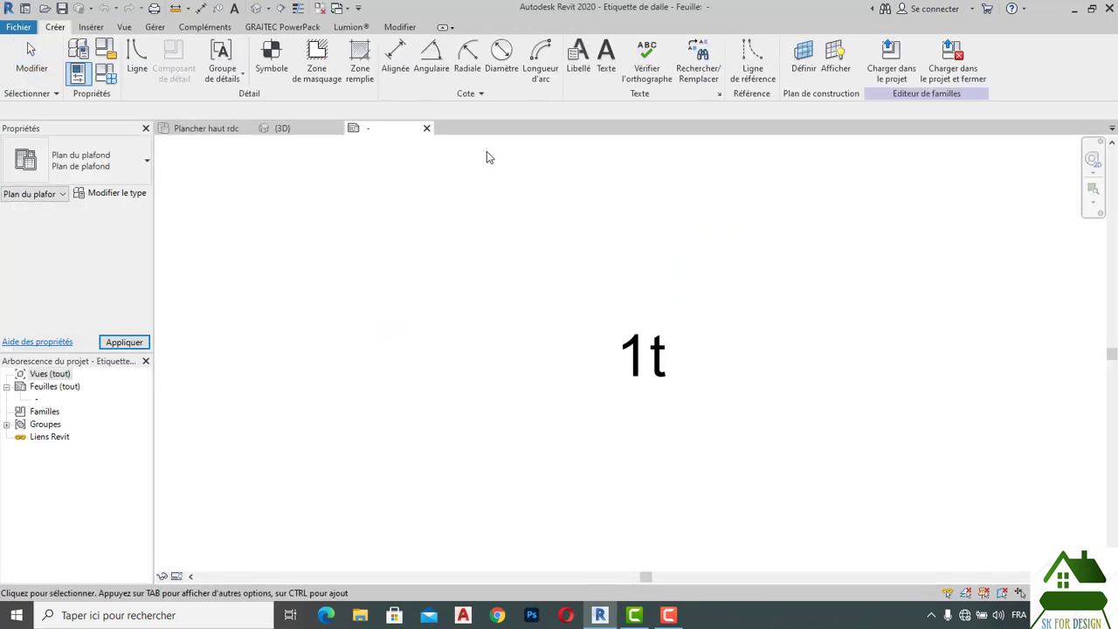
left_click(886, 72)
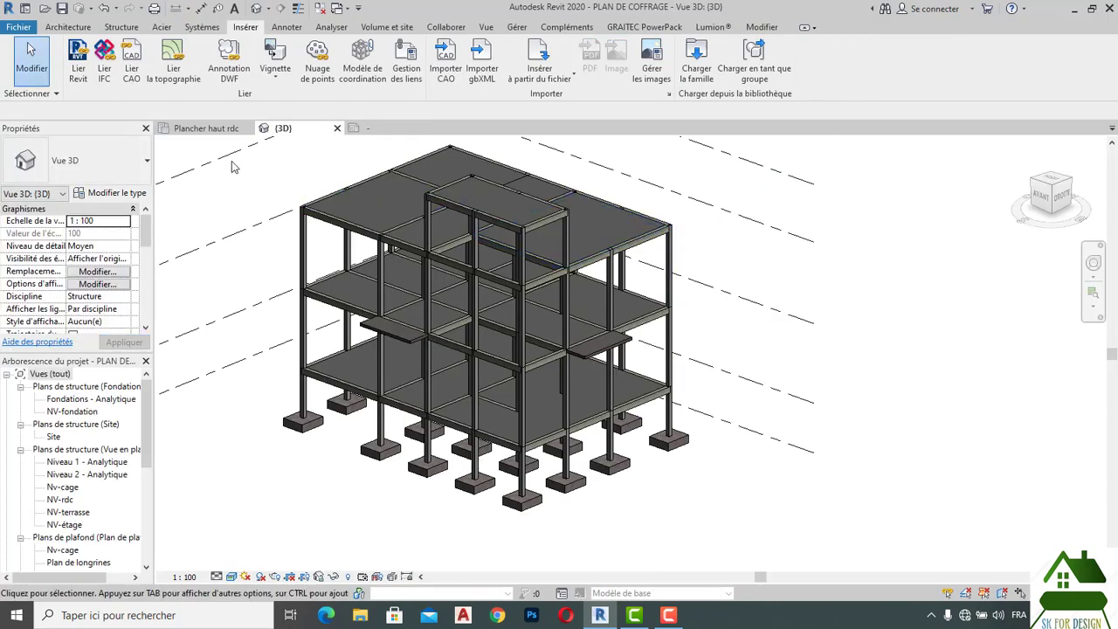
left_click(208, 130)
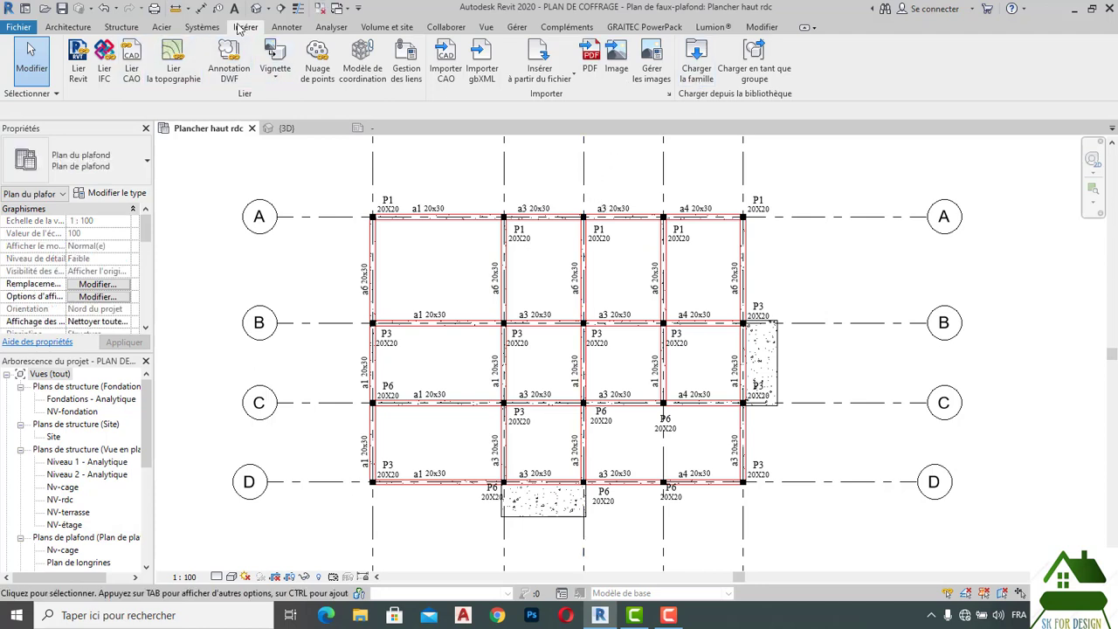
Tag the slab bay between gridlines A-B and 1-2 by category, using a horizontal tag with a leader.
left_click(287, 27)
left_click(666, 60)
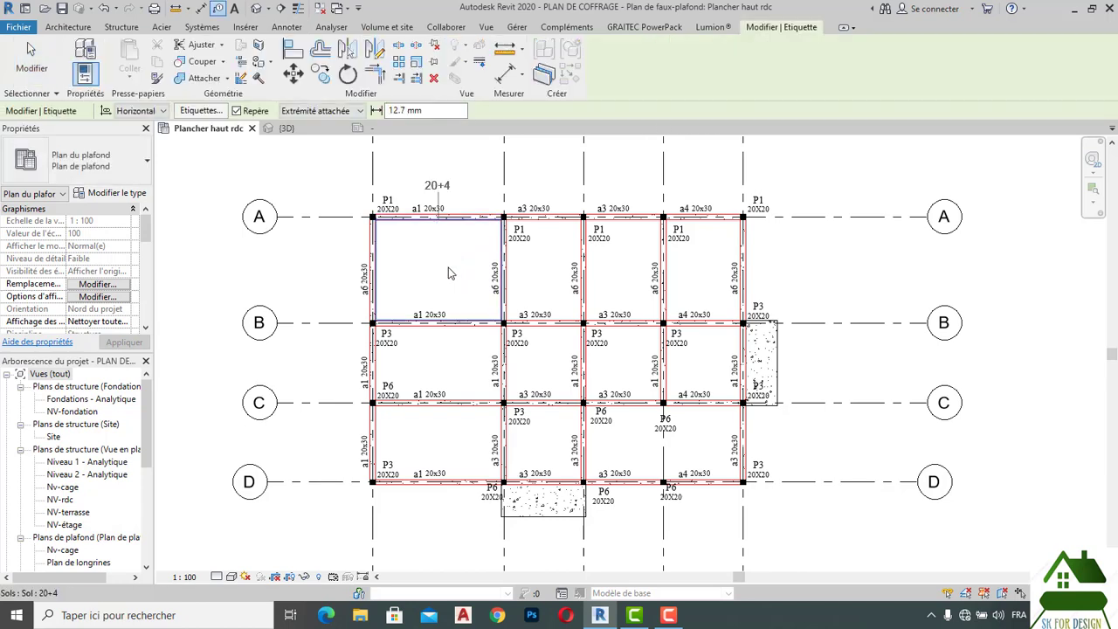
scroll(443, 278, "up", 2)
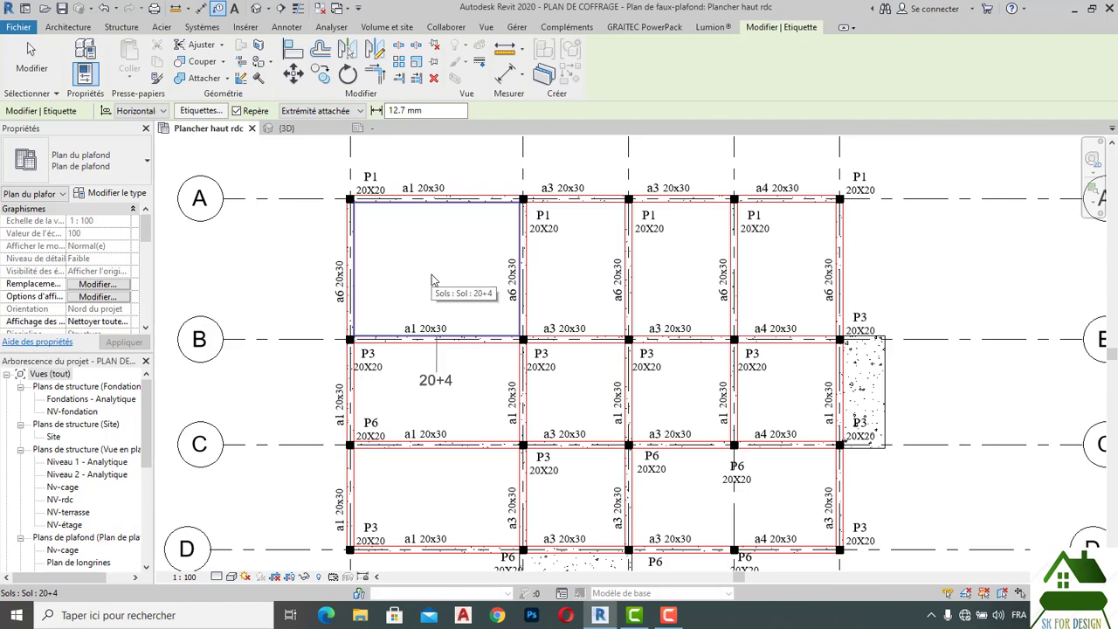
scroll(431, 279, "down", 1)
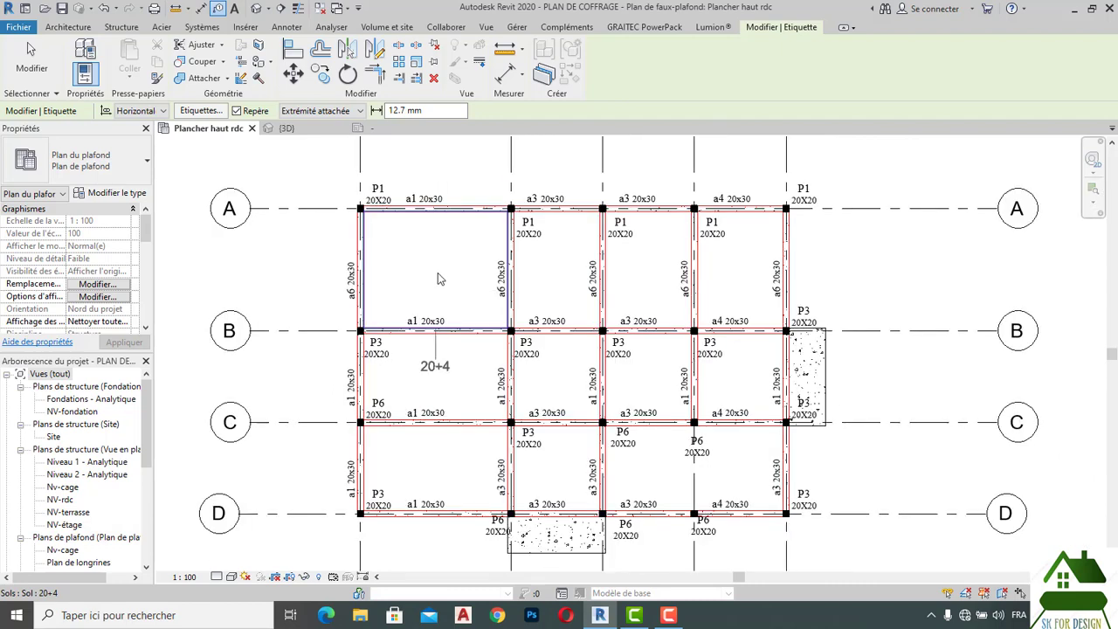
left_click(439, 278)
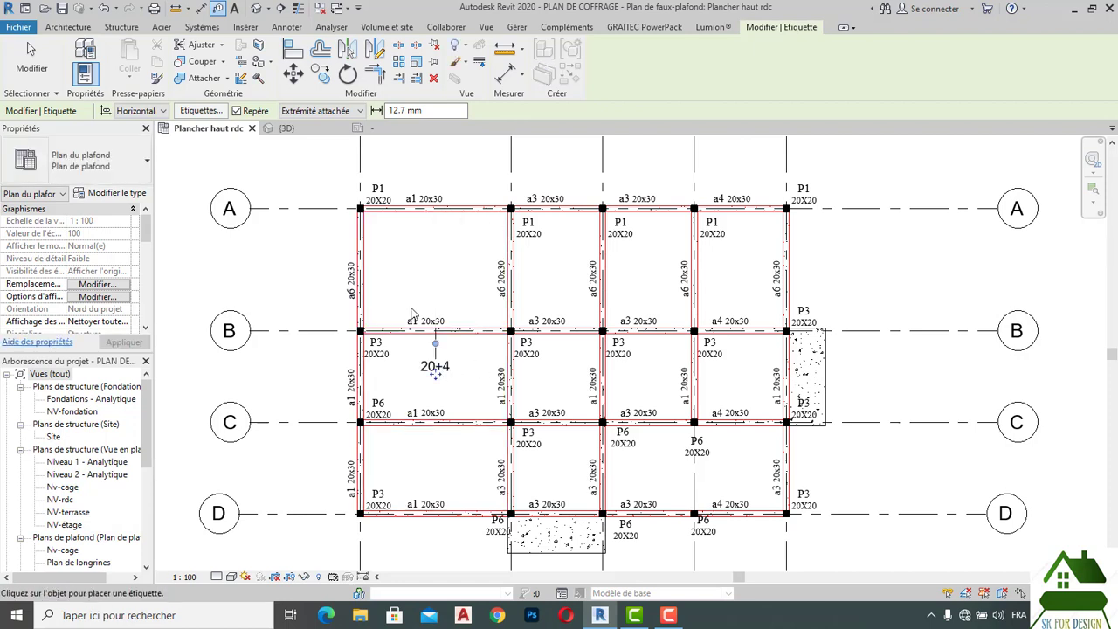
End the slab tagging and switch to the Etiquette de dalle family, selecting its 1t label.
key("Escape")
key("Escape")
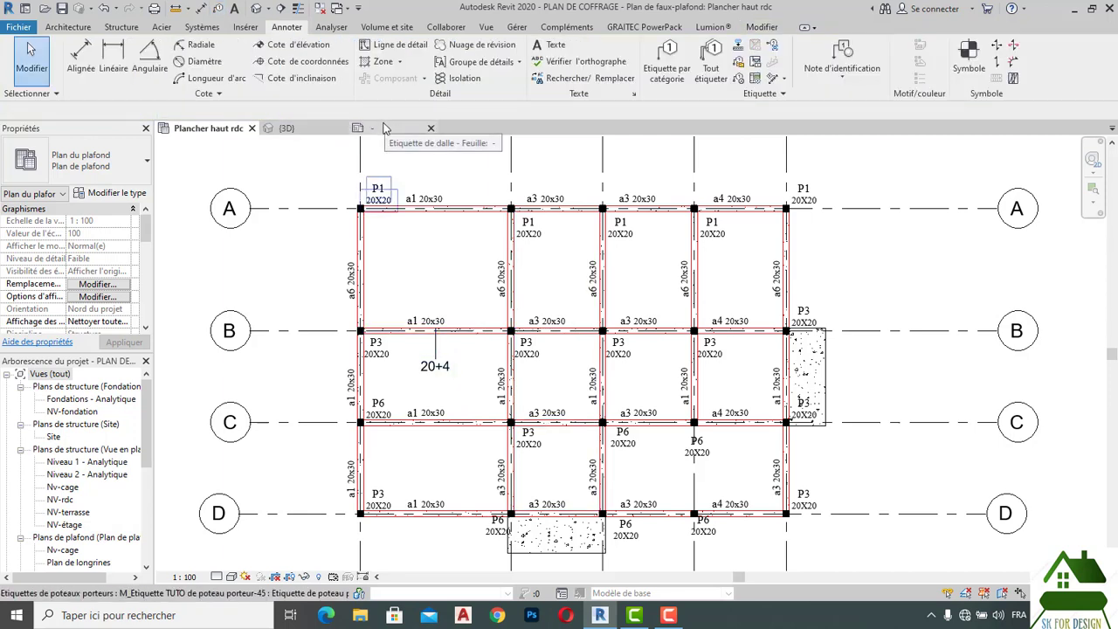
left_click(385, 129)
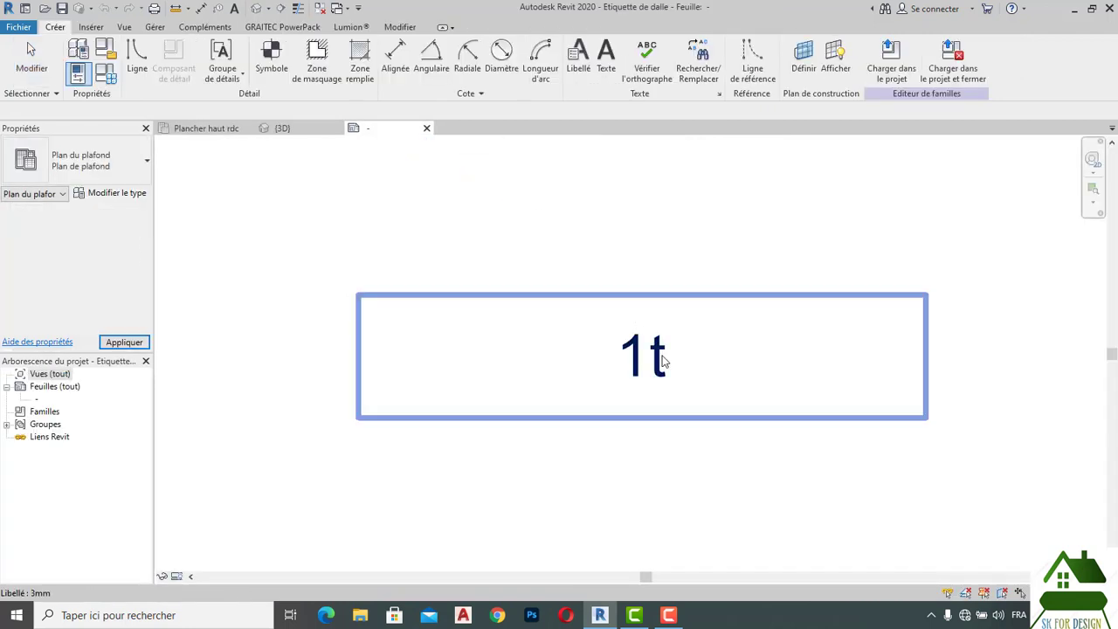
scroll(661, 361, "up", 2)
left_click(661, 360)
scroll(592, 306, "down", 2)
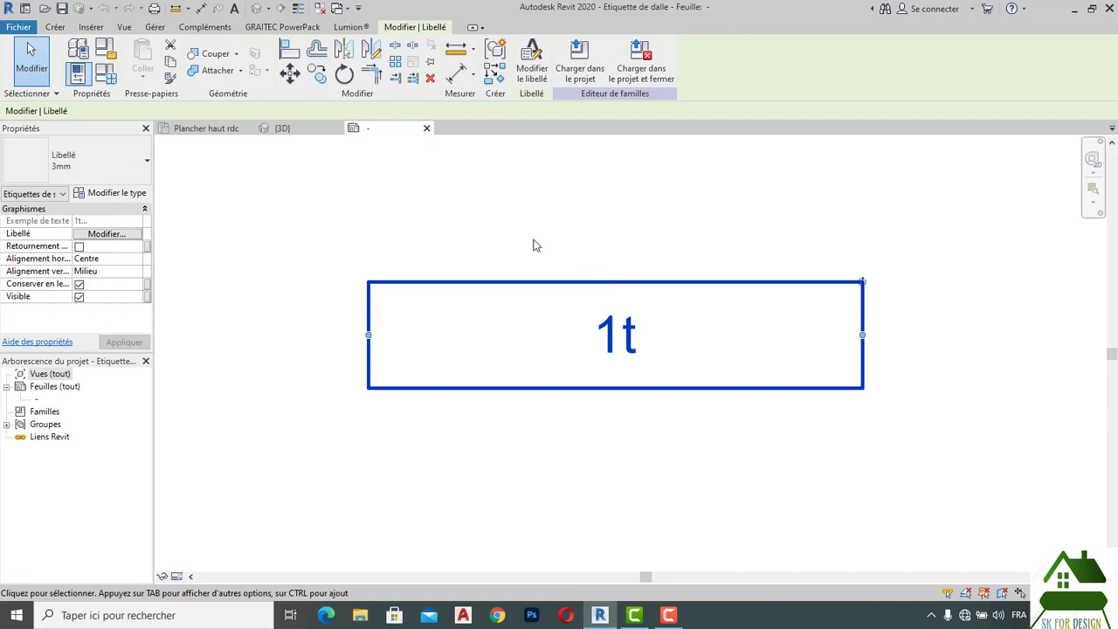
Draw a 180° centre-ends arc with a radius of about 5.7 below the 1t label, opening upward.
left_click(59, 26)
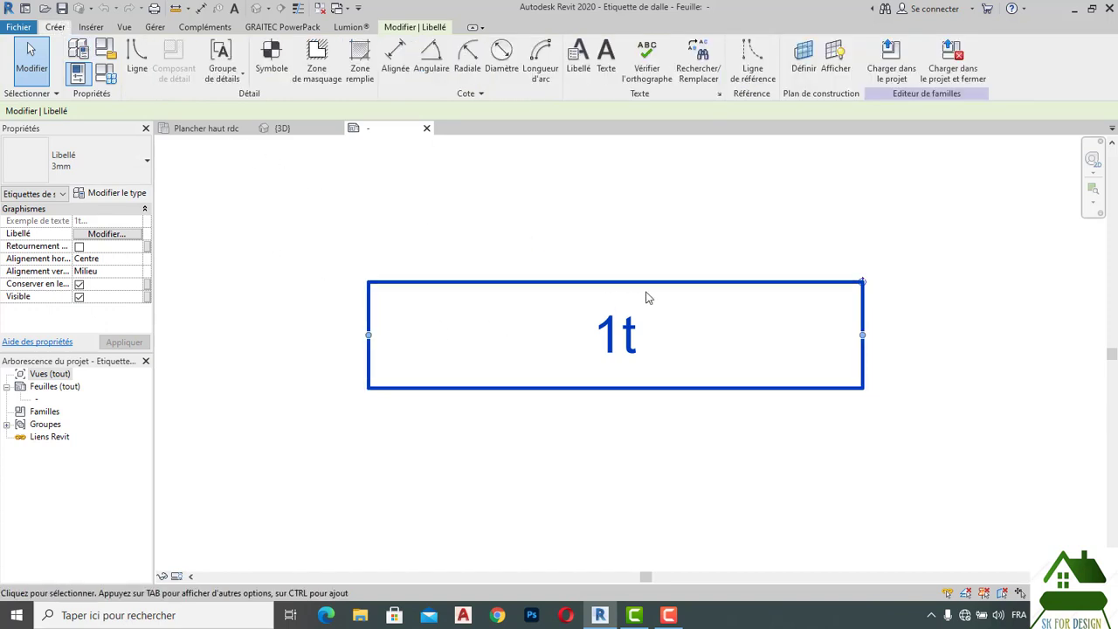
scroll(667, 299, "down", 2)
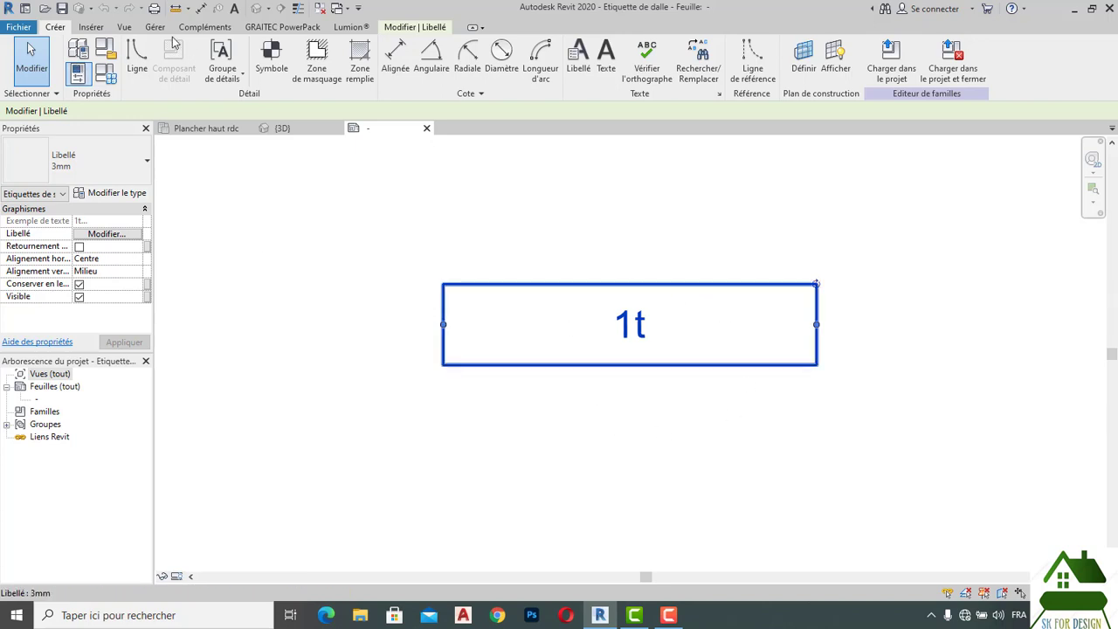
left_click(138, 69)
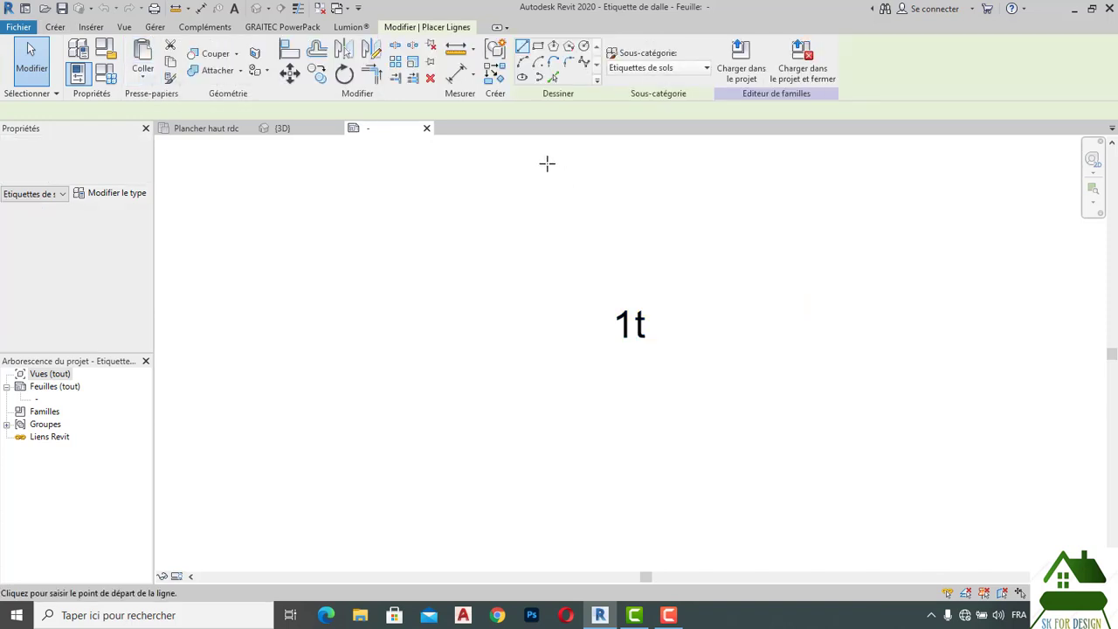
left_click(538, 67)
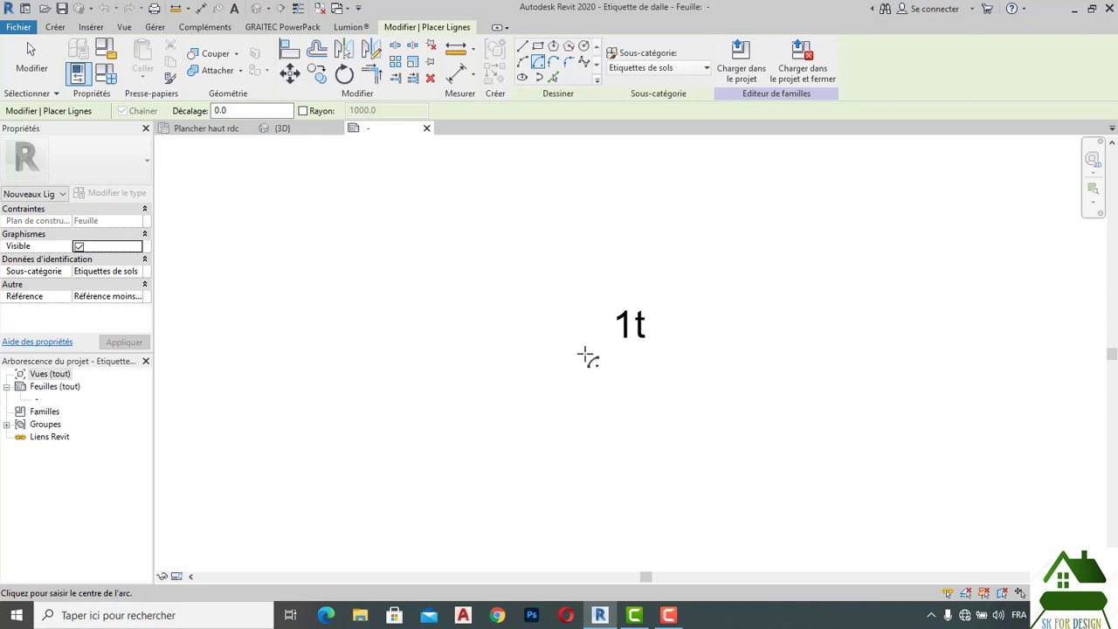
left_click(613, 351)
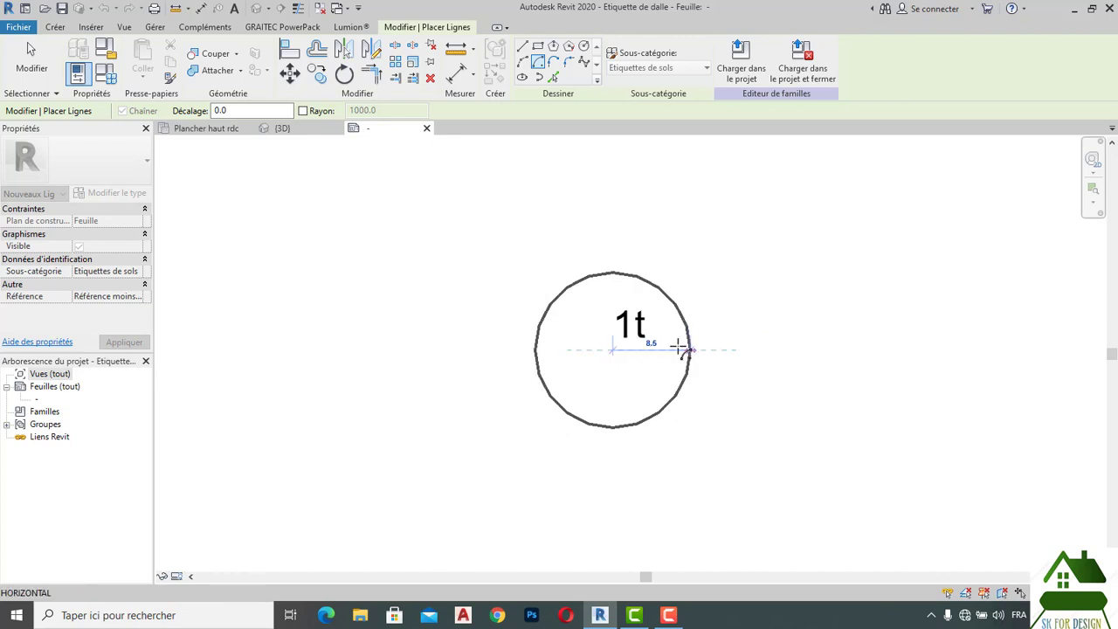
left_click(666, 349)
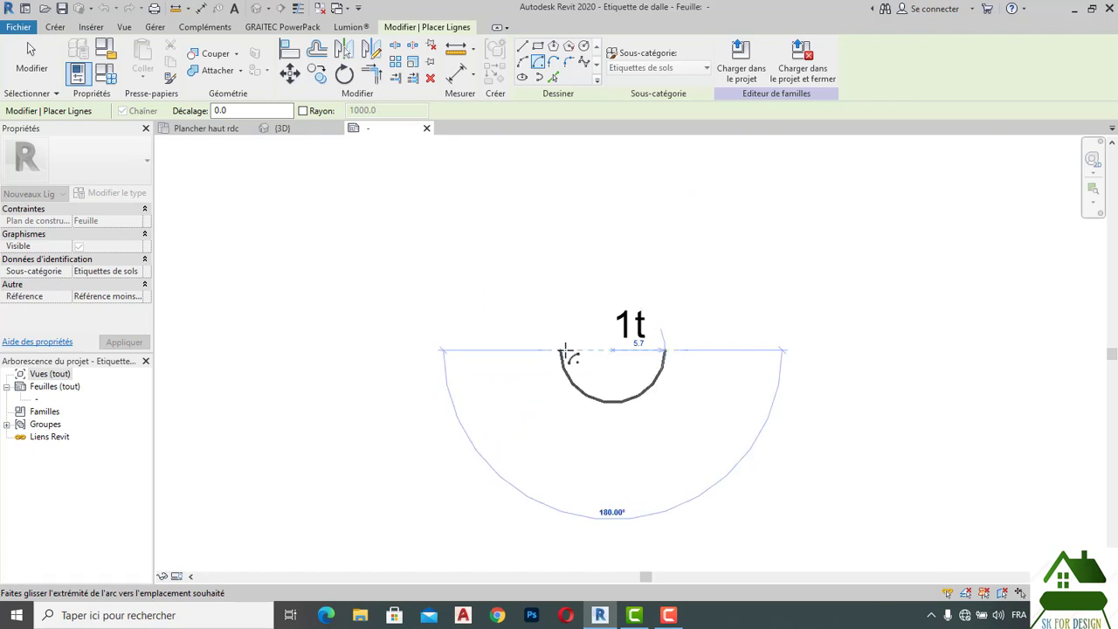
left_click(568, 353)
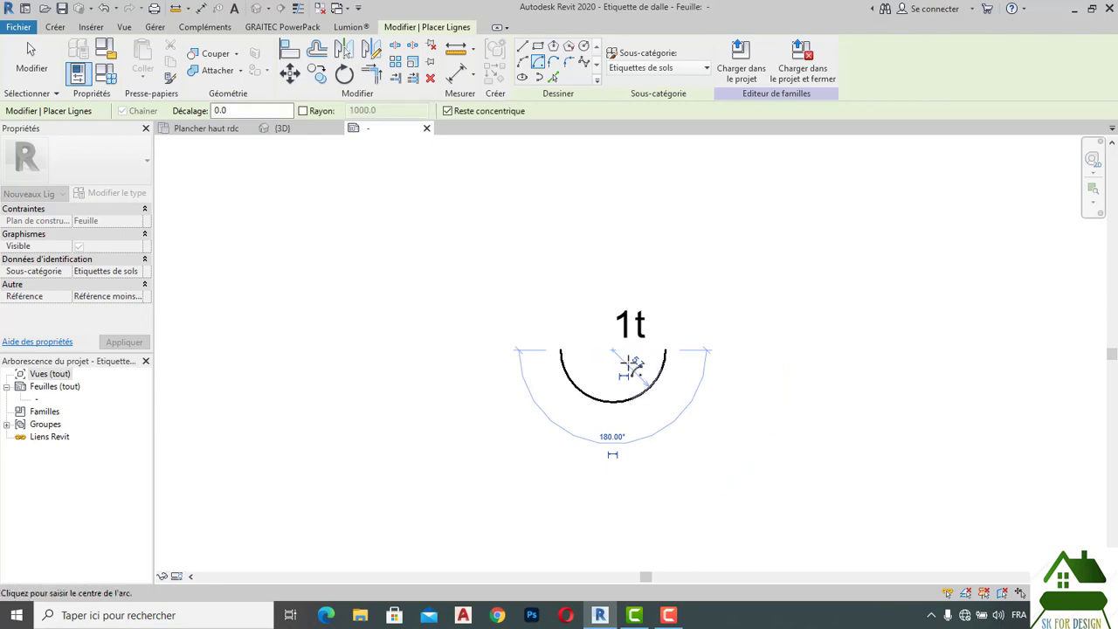
Close the half-circle with a horizontal line about 11.5 long between its two endpoints, and end the line command.
scroll(627, 362, "up", 2)
left_click(522, 47)
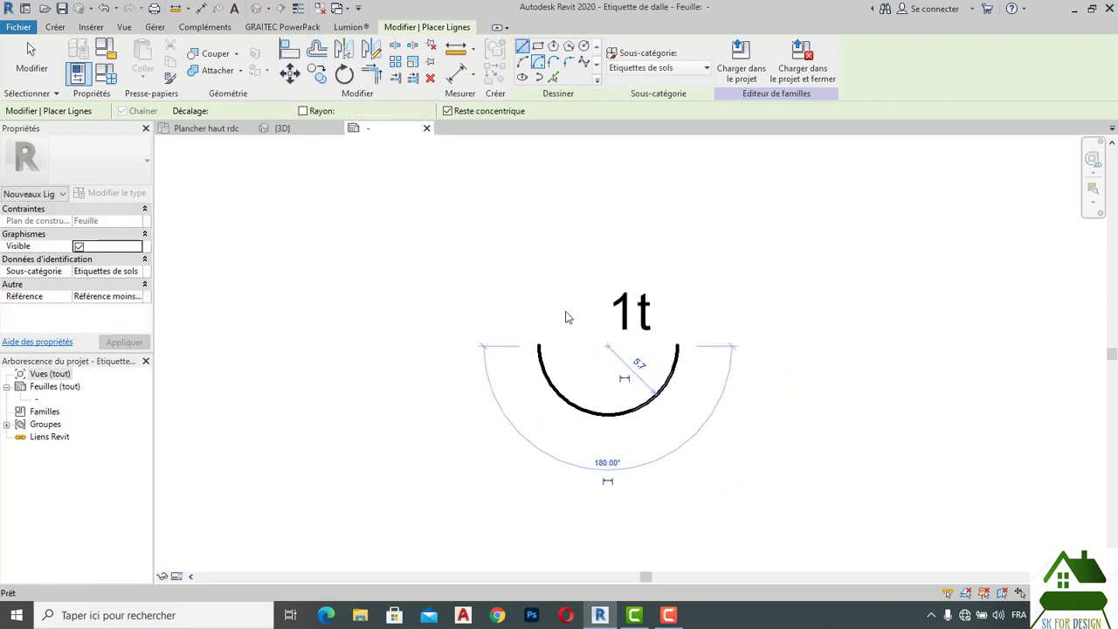
left_click(539, 346)
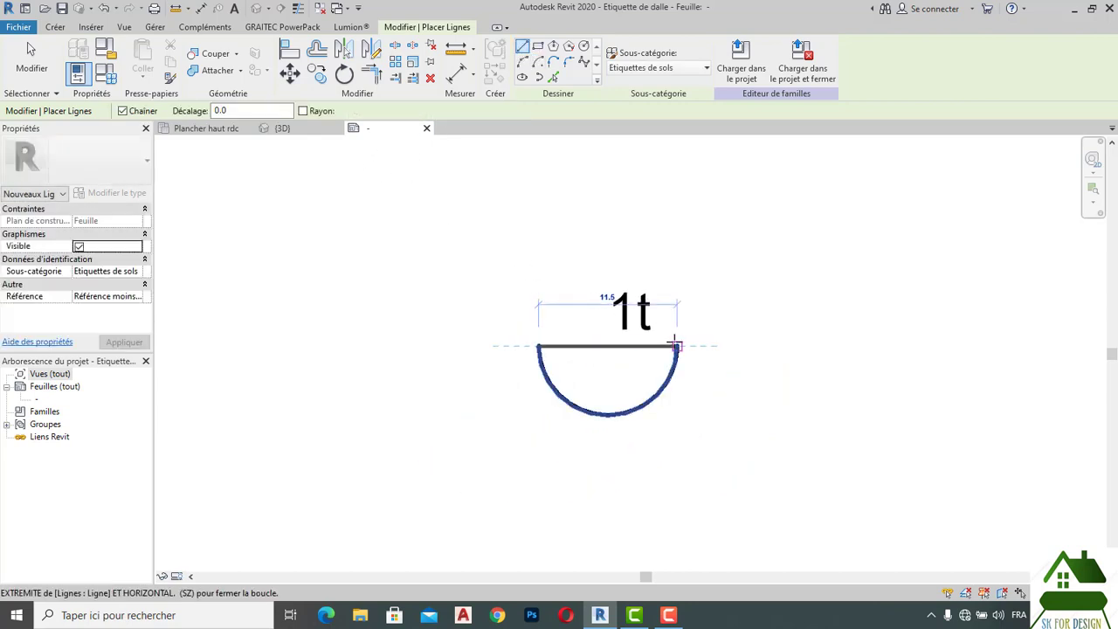
left_click(678, 346)
right_click(667, 423)
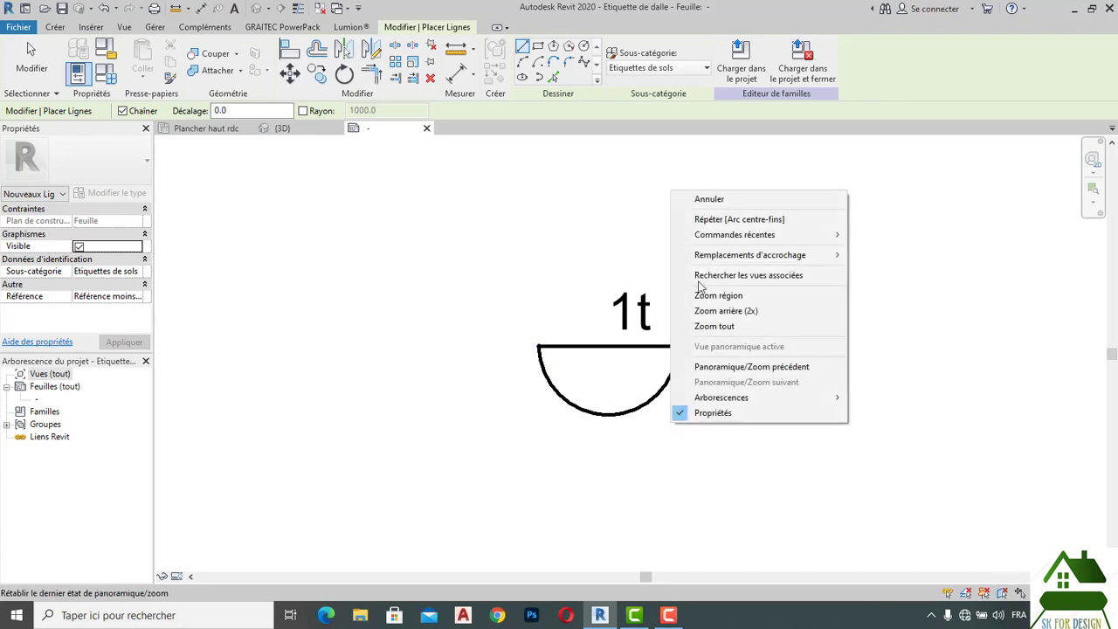
left_click(710, 200)
right_click(603, 478)
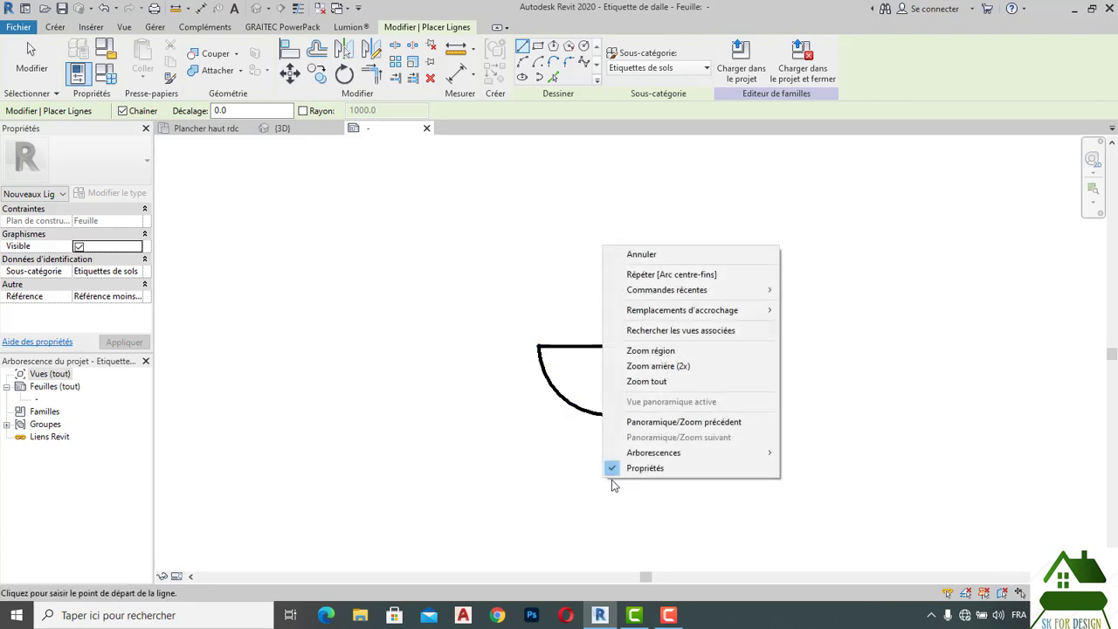
left_click(642, 254)
Move the half-circle and its closing line about 2.3 up and to the right, centring them under the 1t label.
left_click_drag(501, 314, 650, 402)
left_click(644, 394)
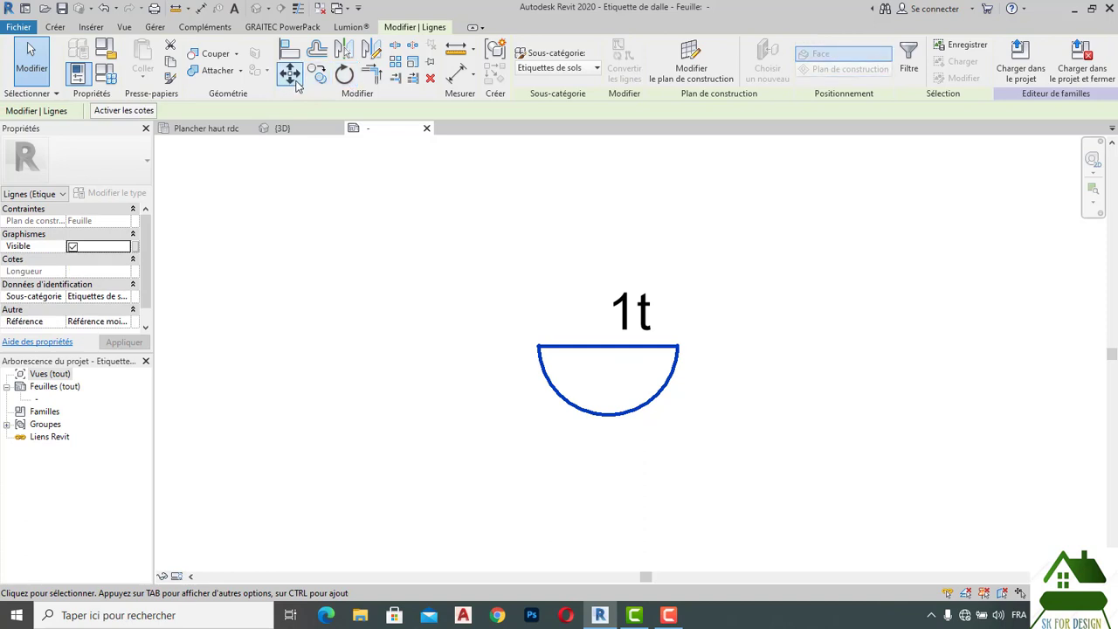
left_click(294, 79)
left_click(611, 374)
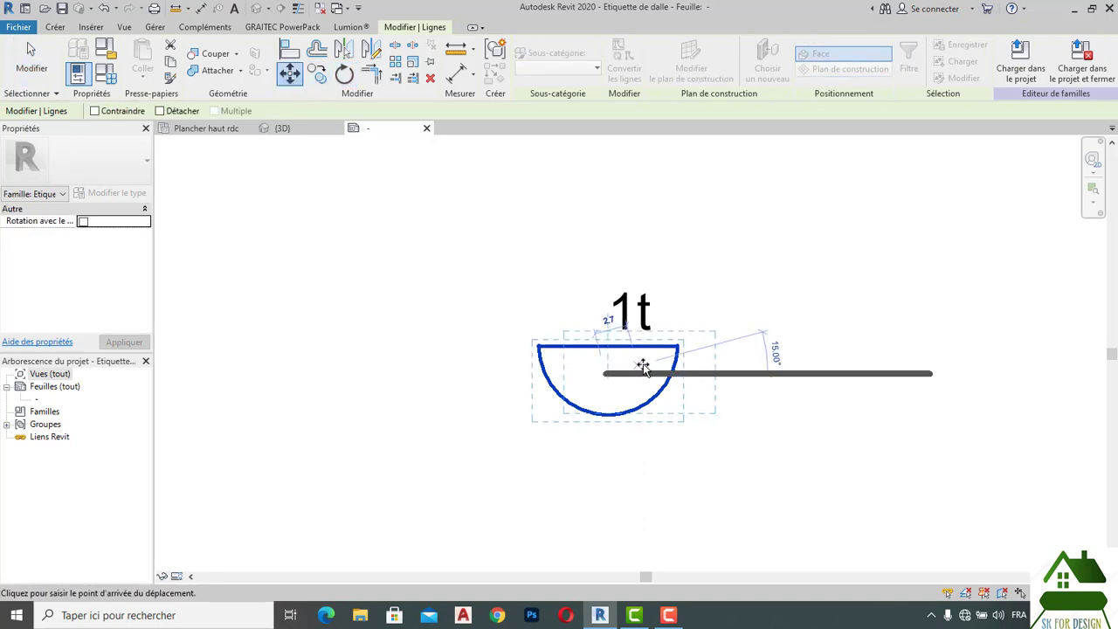
left_click(638, 365)
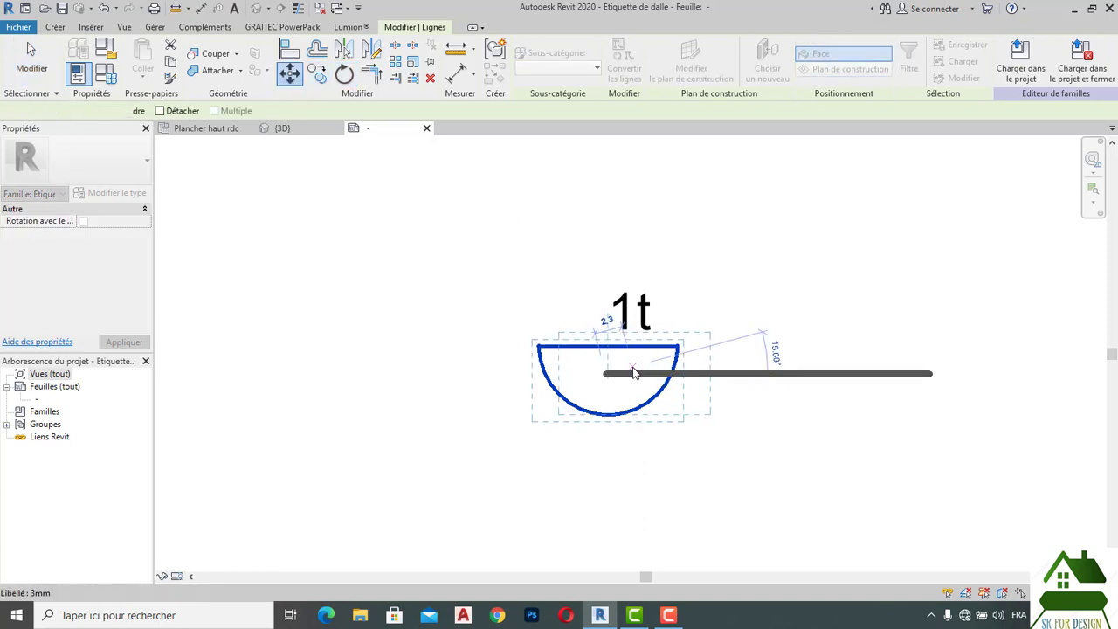
left_click(724, 460)
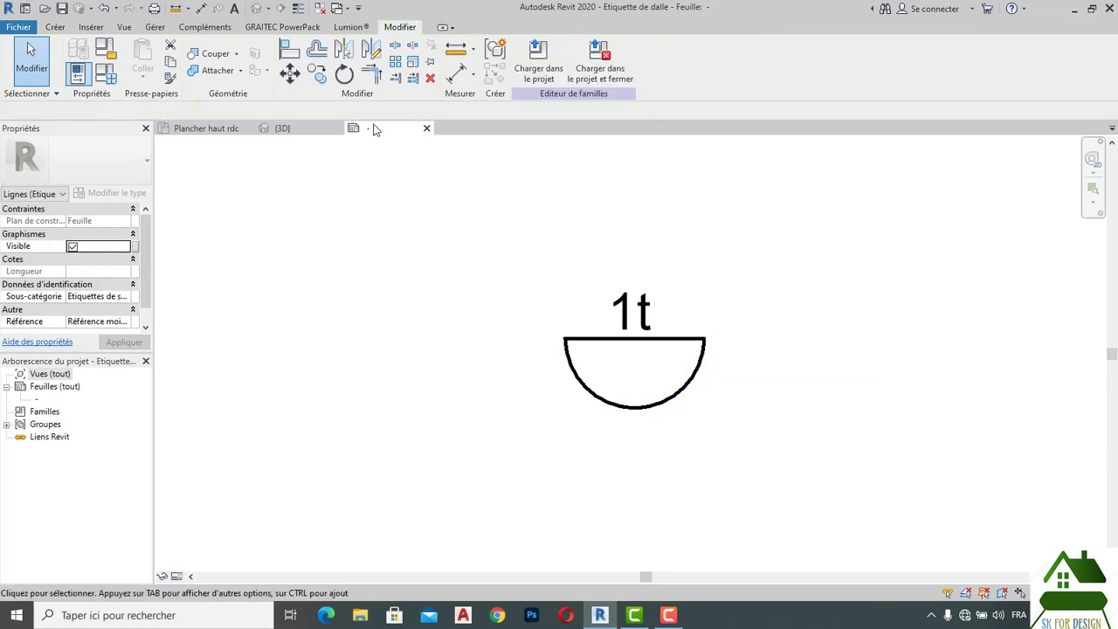
Draw a circle with a radius of about 6.7 around the label and half-circle, centred on the horizontal line's midpoint.
left_click(55, 27)
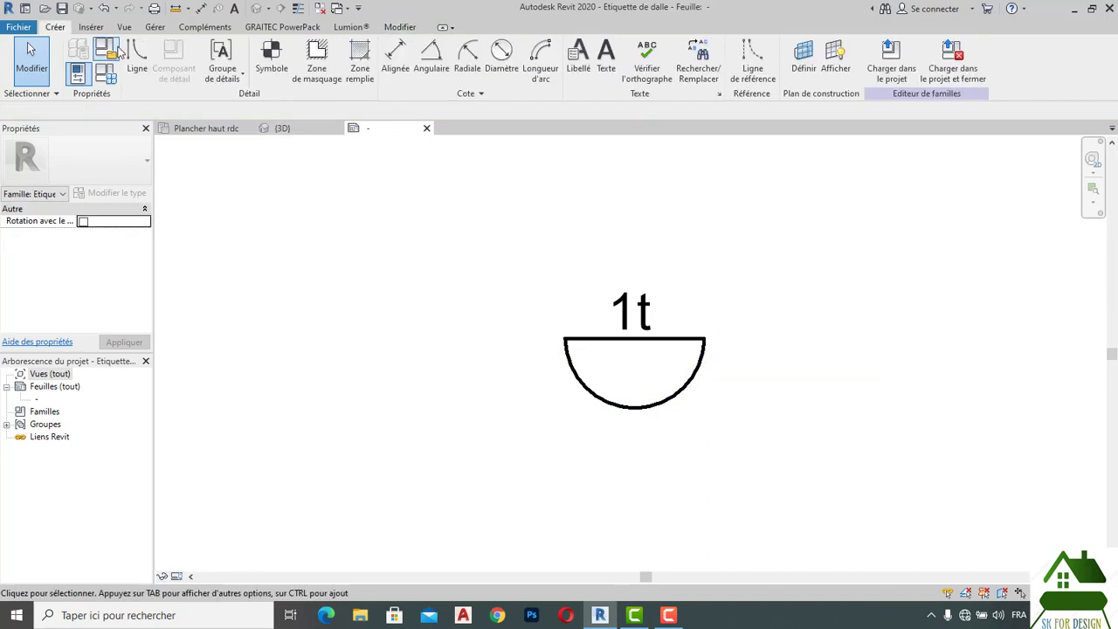
left_click(136, 57)
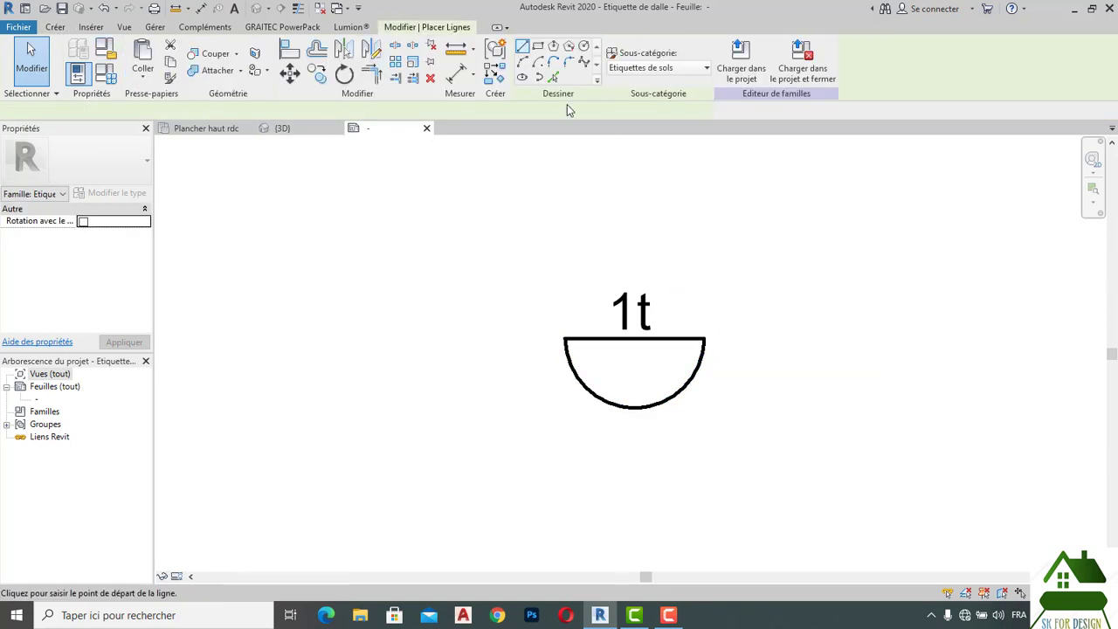
left_click(584, 47)
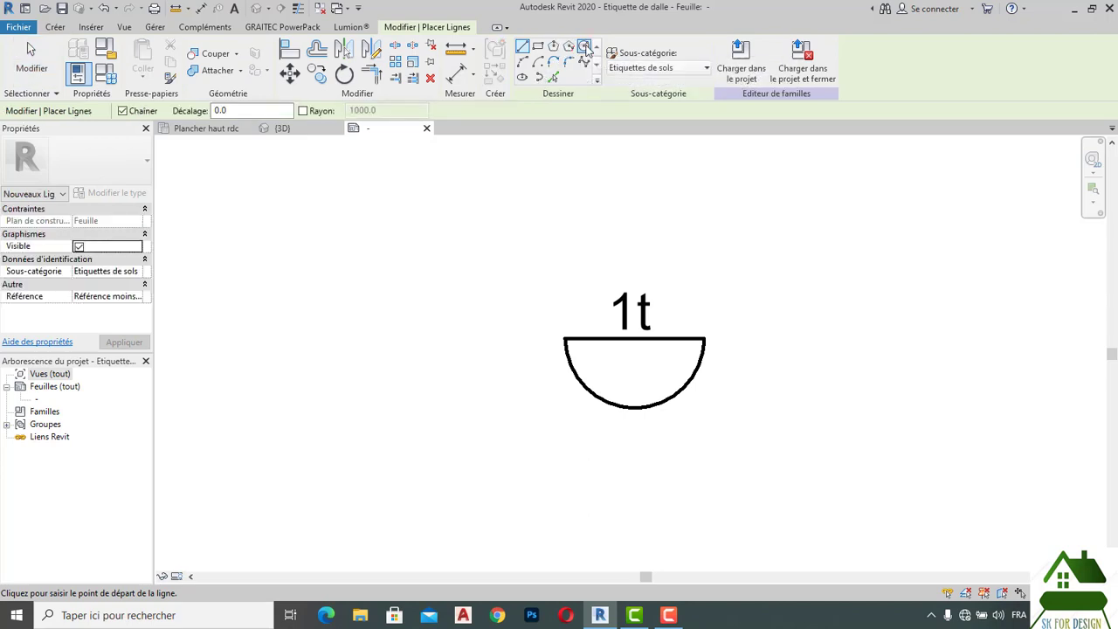
left_click(635, 343)
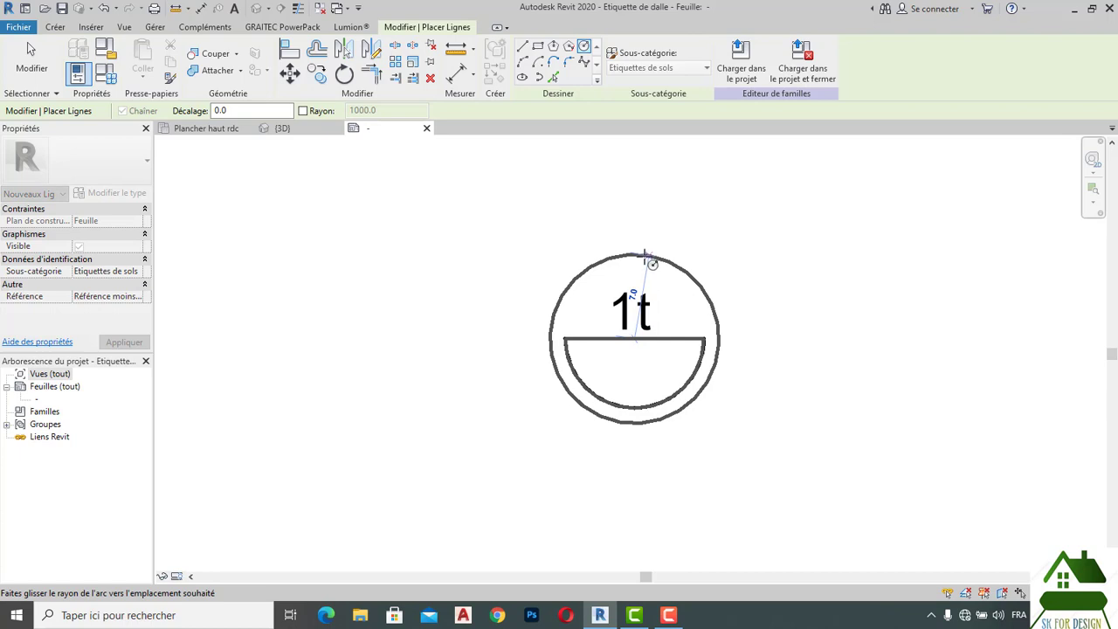
left_click(642, 259)
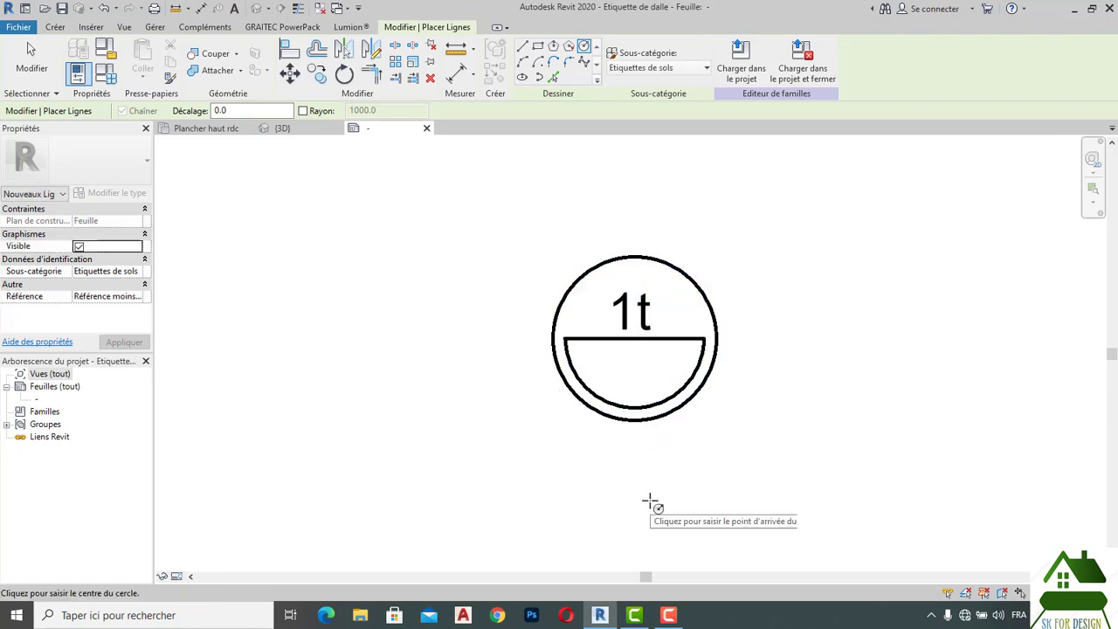
right_click(641, 265)
left_click(709, 277)
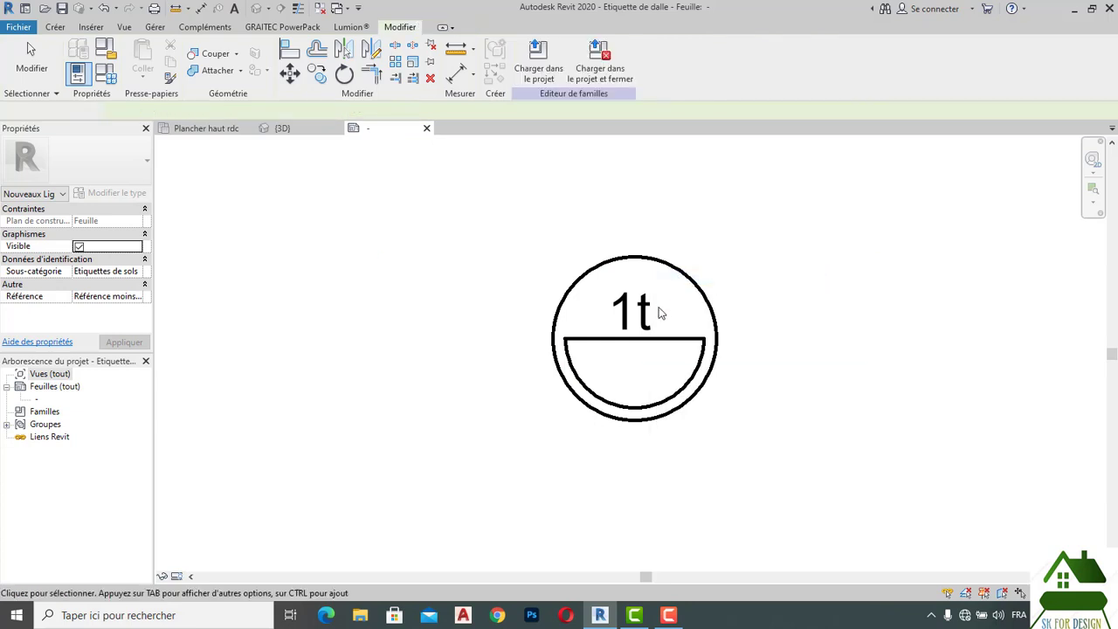
Set the radius of the full circle around the label to 4.
left_click(656, 263)
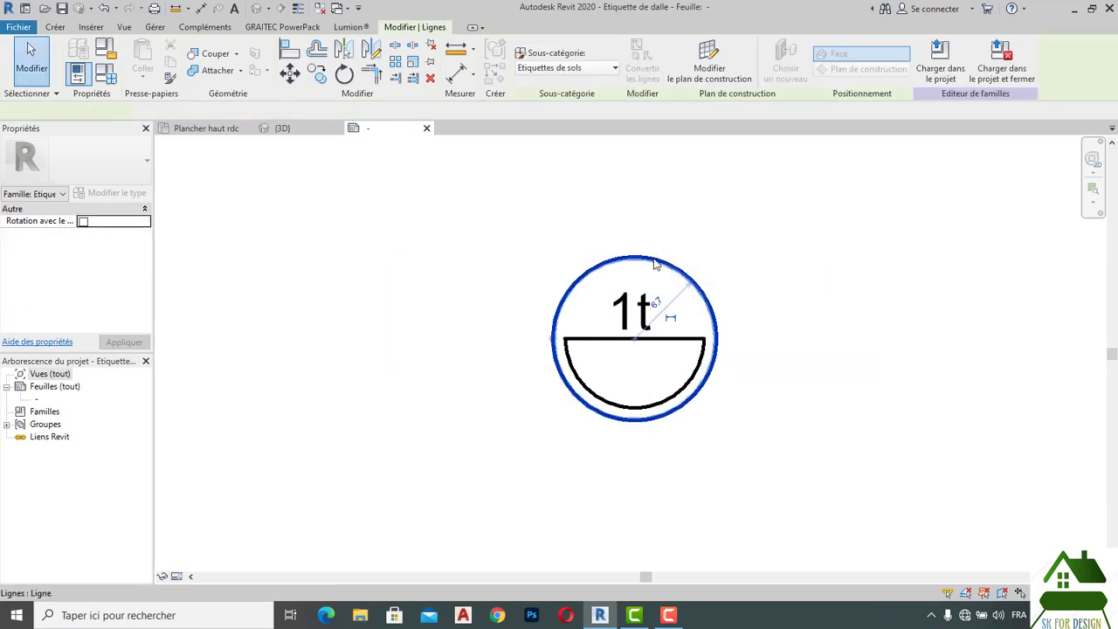
left_click(660, 303)
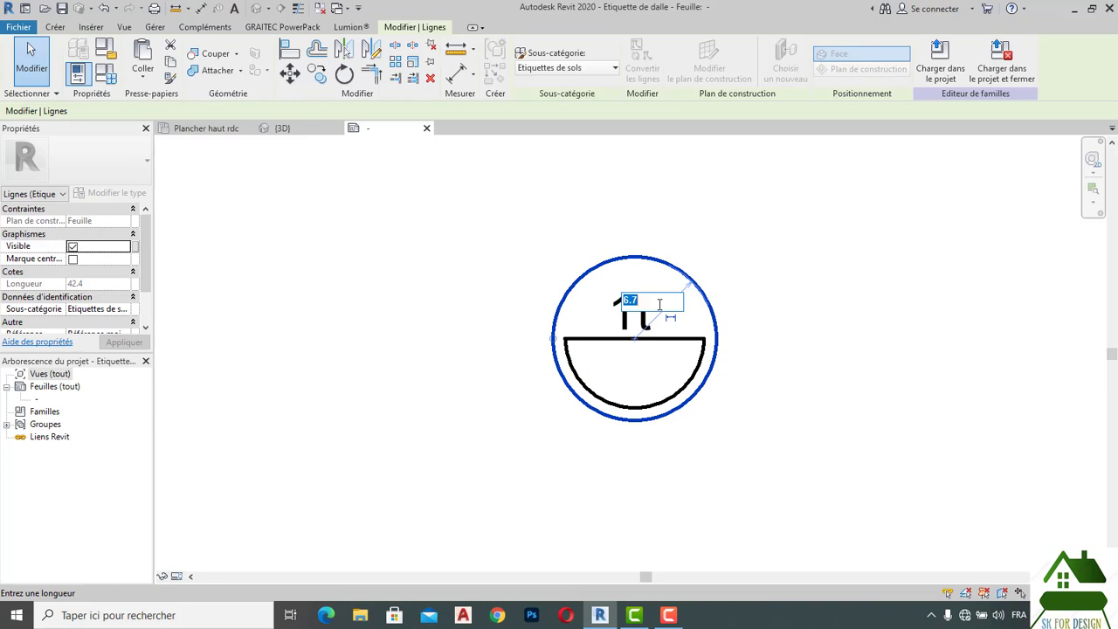
type("4")
key("Return")
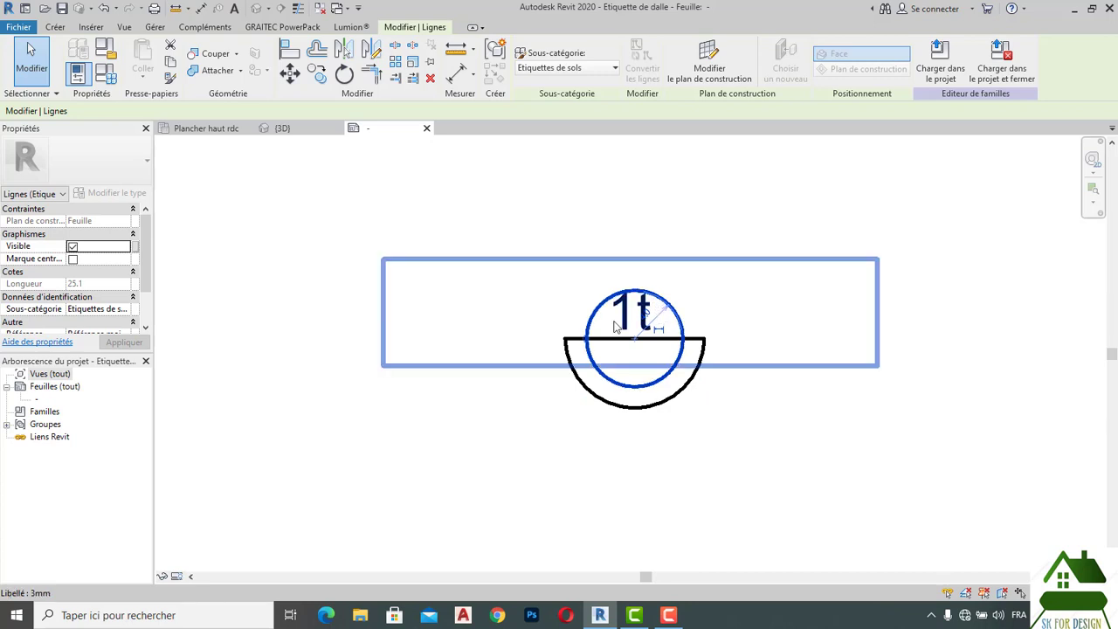
left_click(949, 515)
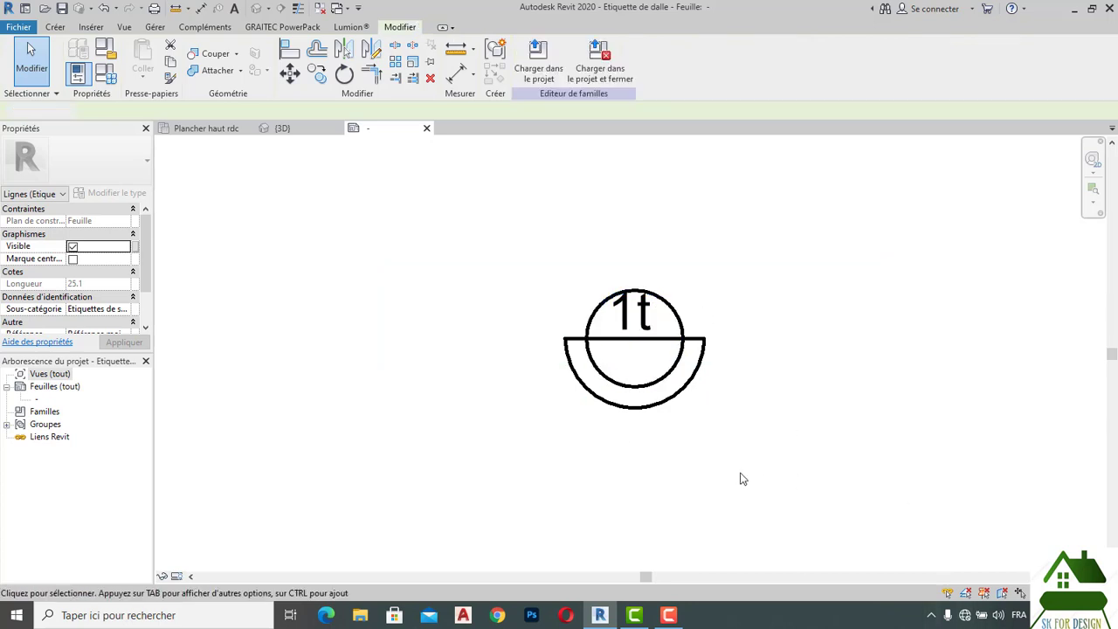
Set the radius of the full circle around the label to 4.5.
scroll(638, 304, "up", 2)
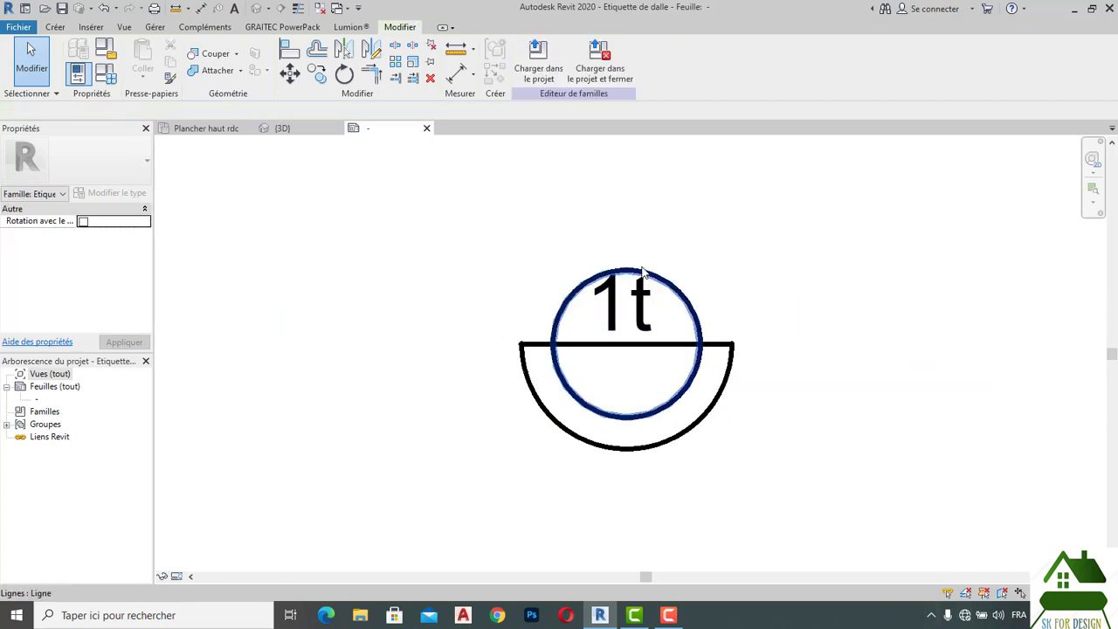
left_click(644, 273)
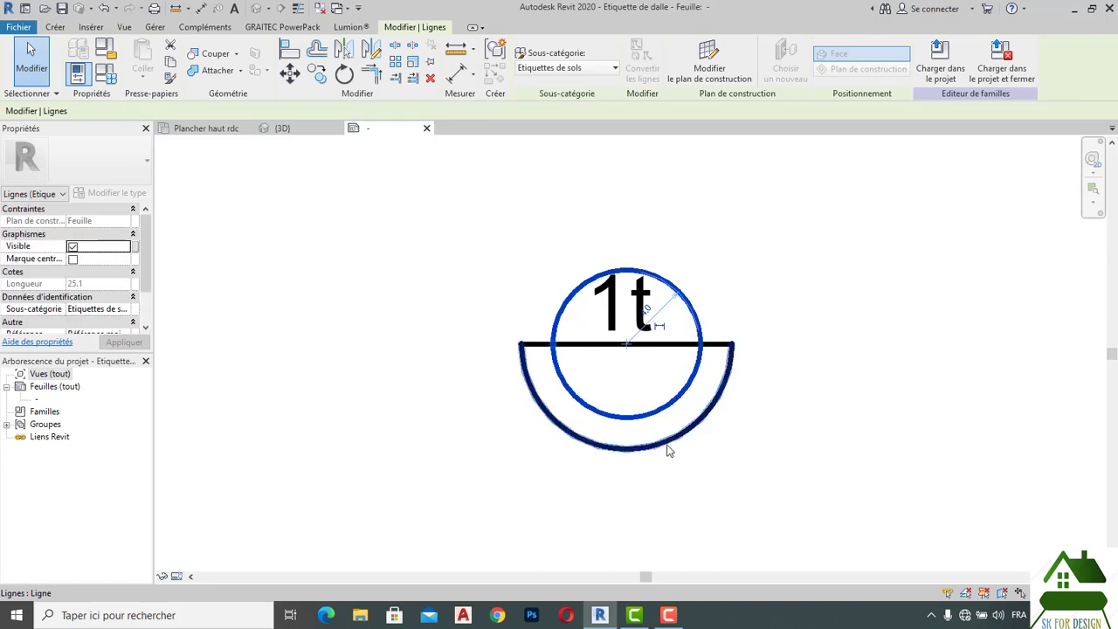
left_click(646, 307)
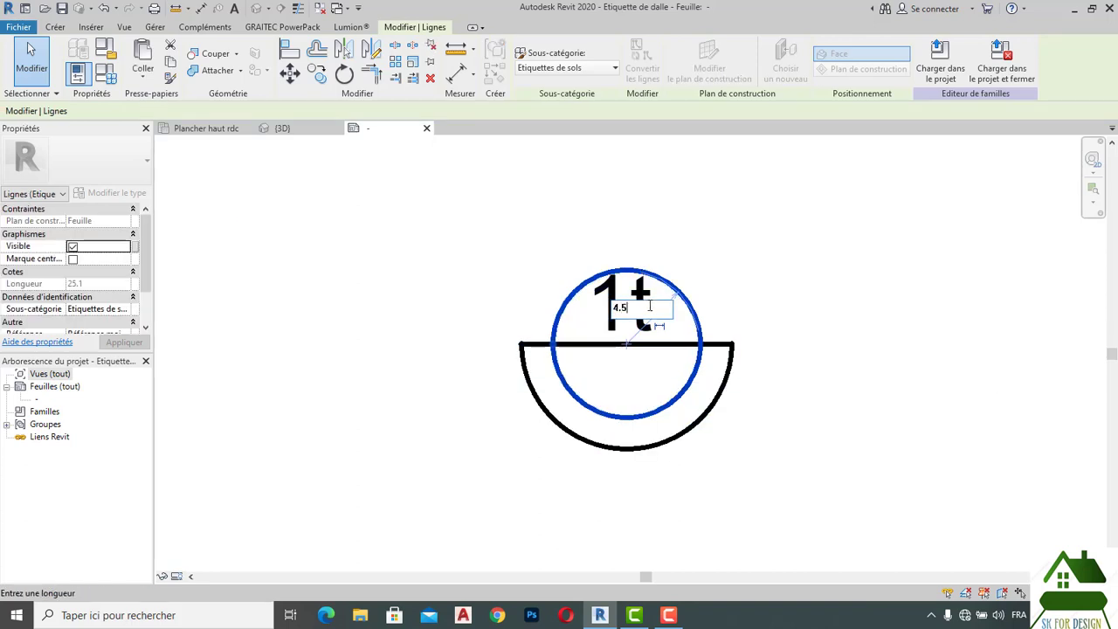
key("Return")
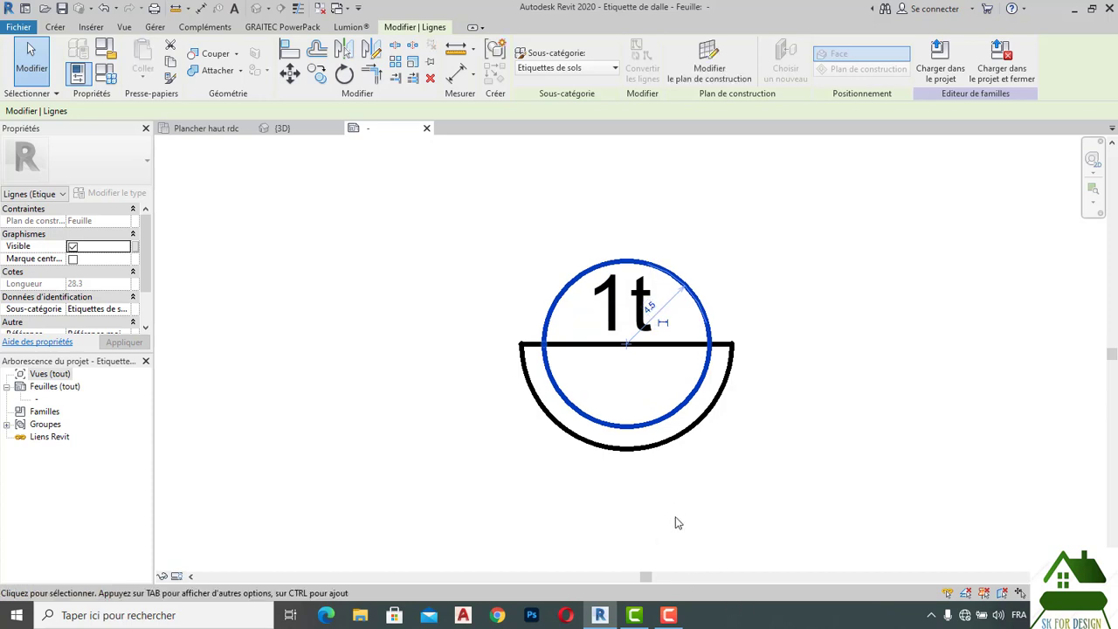
left_click(651, 494)
scroll(622, 463, "up", 1)
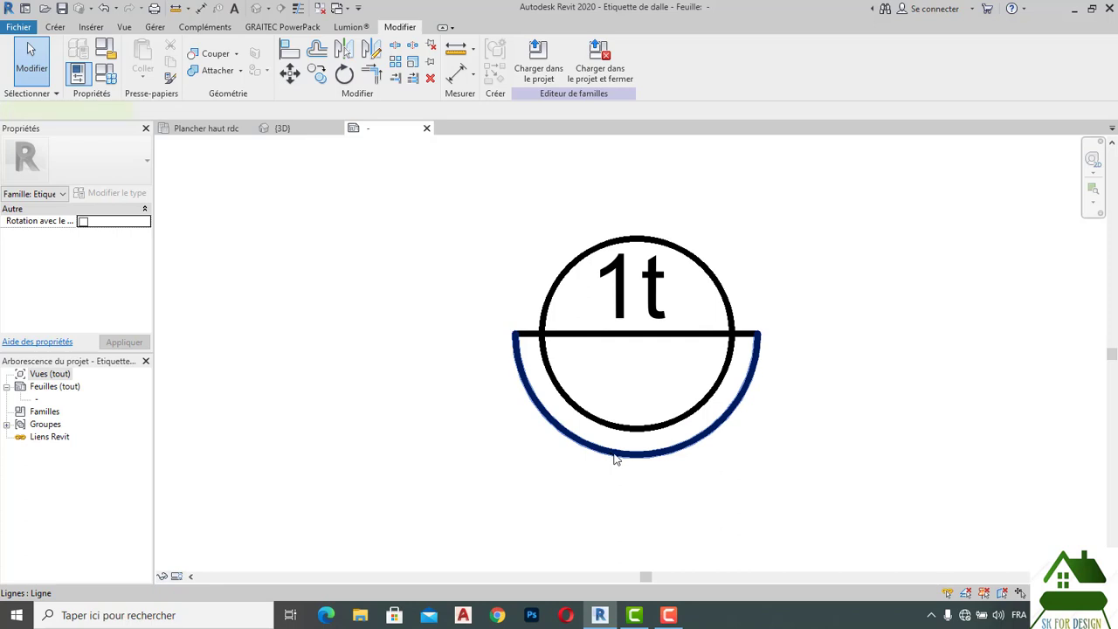
Set the radius of the lower half-circle to 3.5, keeping it concentric.
left_click(615, 458)
left_click(688, 368)
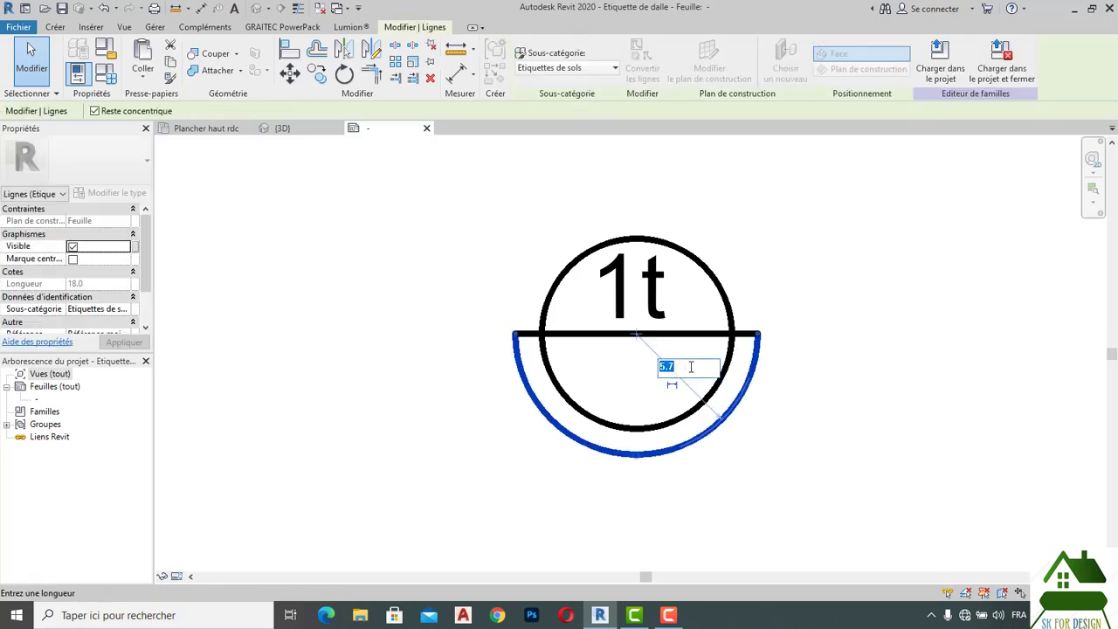
type("3.5")
key("Return")
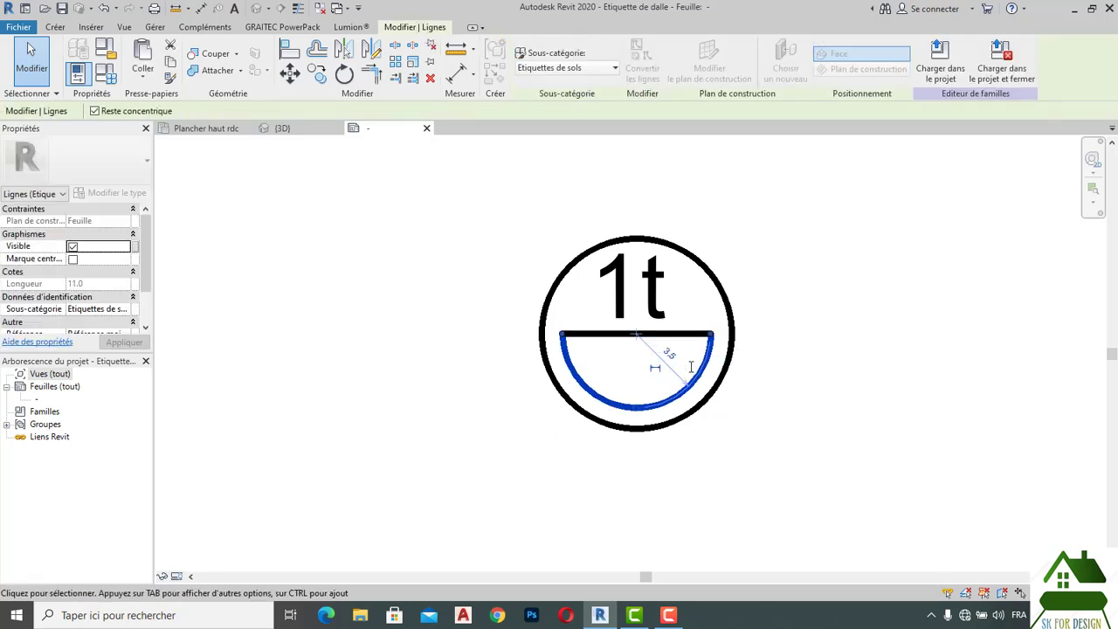
left_click(916, 379)
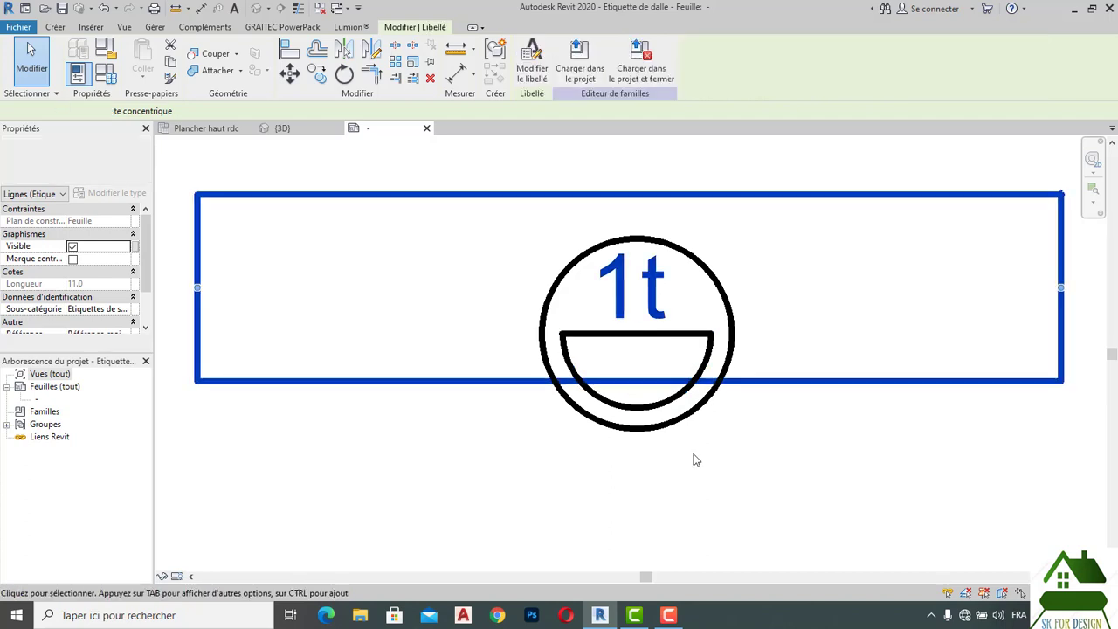
scroll(696, 463, "up", 2)
left_click(687, 475)
scroll(686, 471, "down", 1)
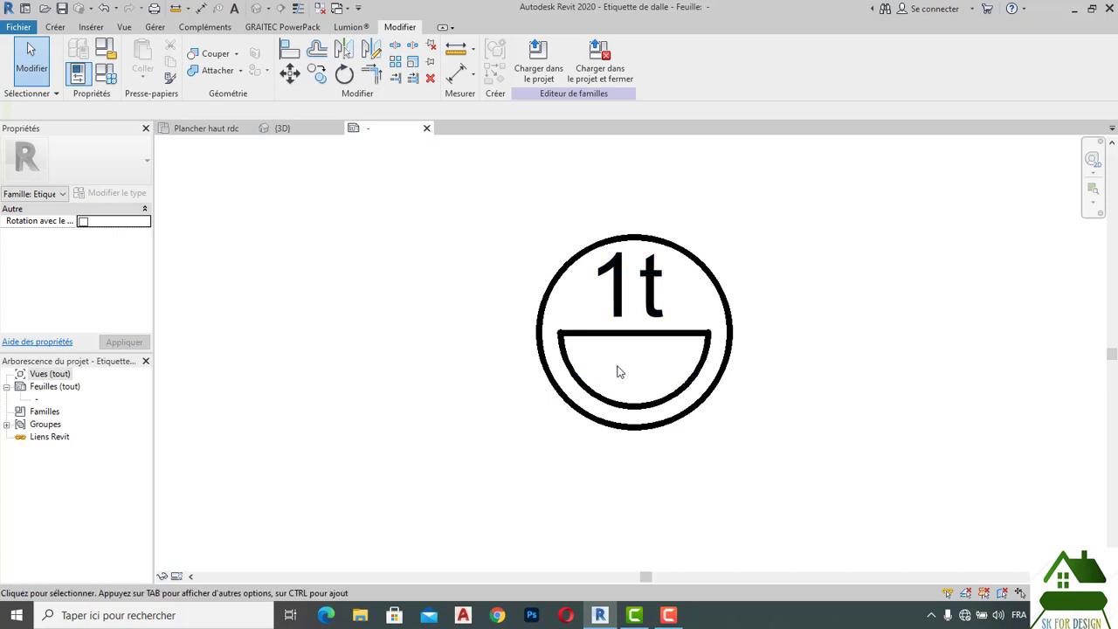
scroll(617, 371, "up", 1)
scroll(617, 371, "up", 1)
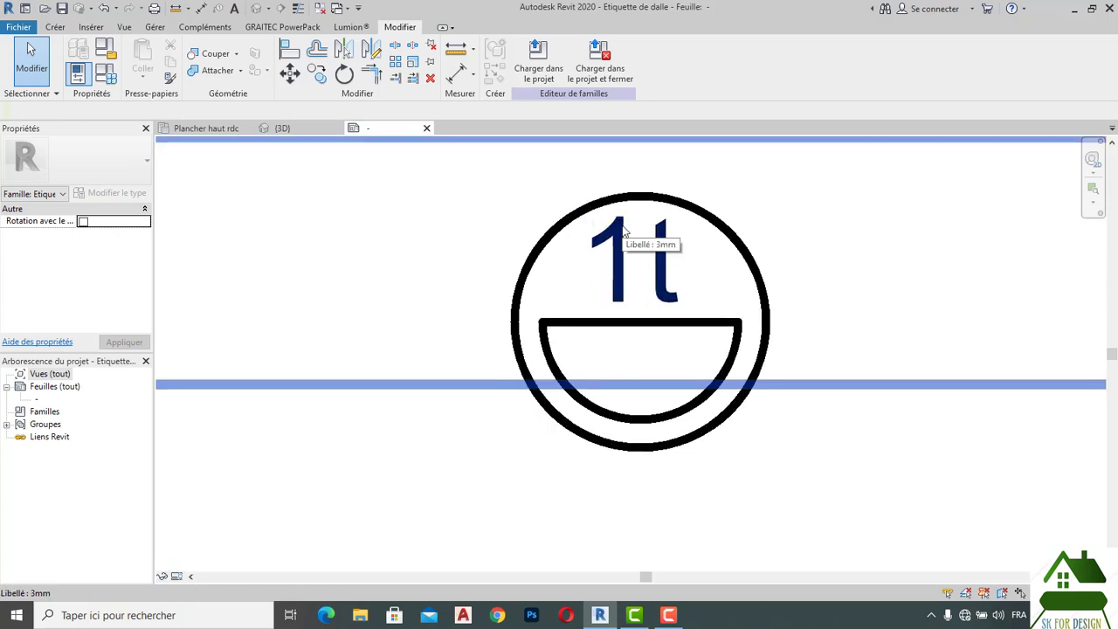
scroll(625, 228, "down", 1)
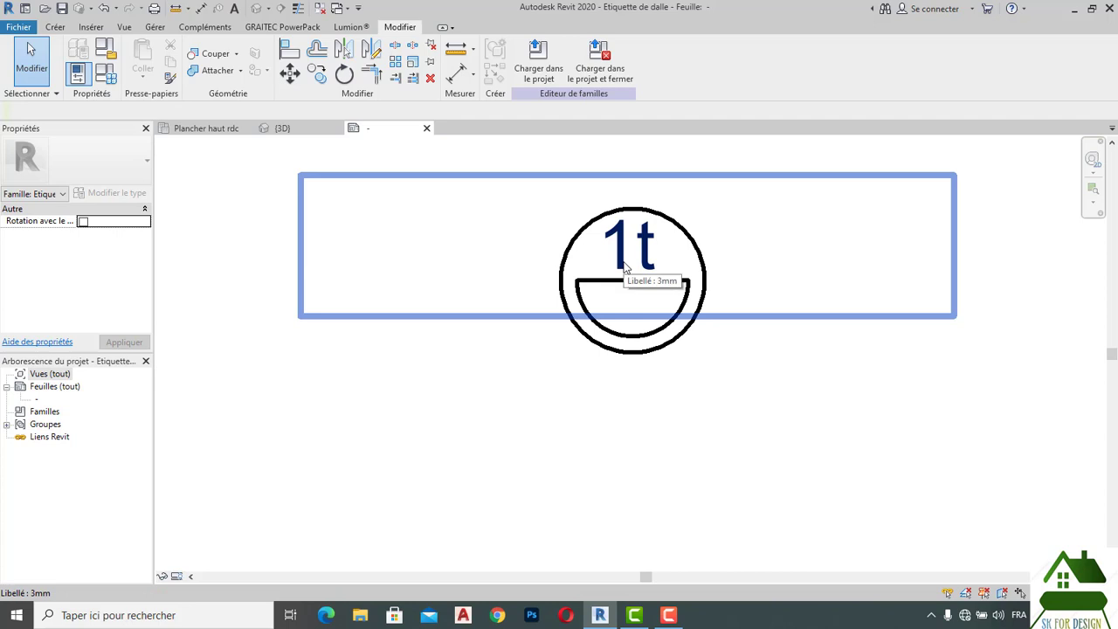
Copy the 1t label vertically downward from above the horizontal line into the lower half-circle.
left_click(624, 267)
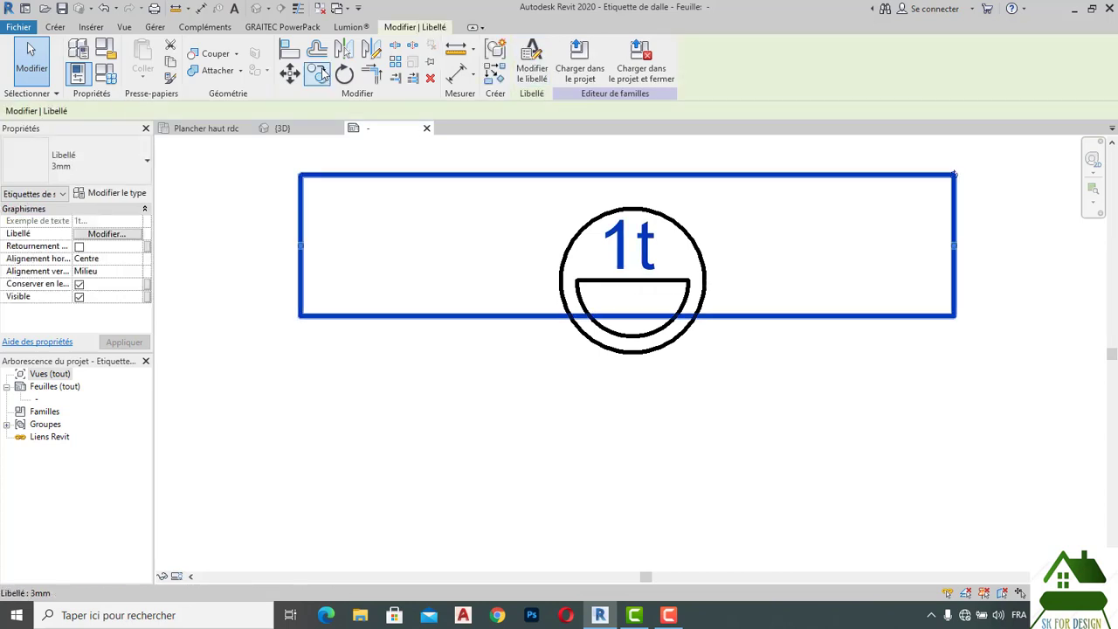
left_click(322, 77)
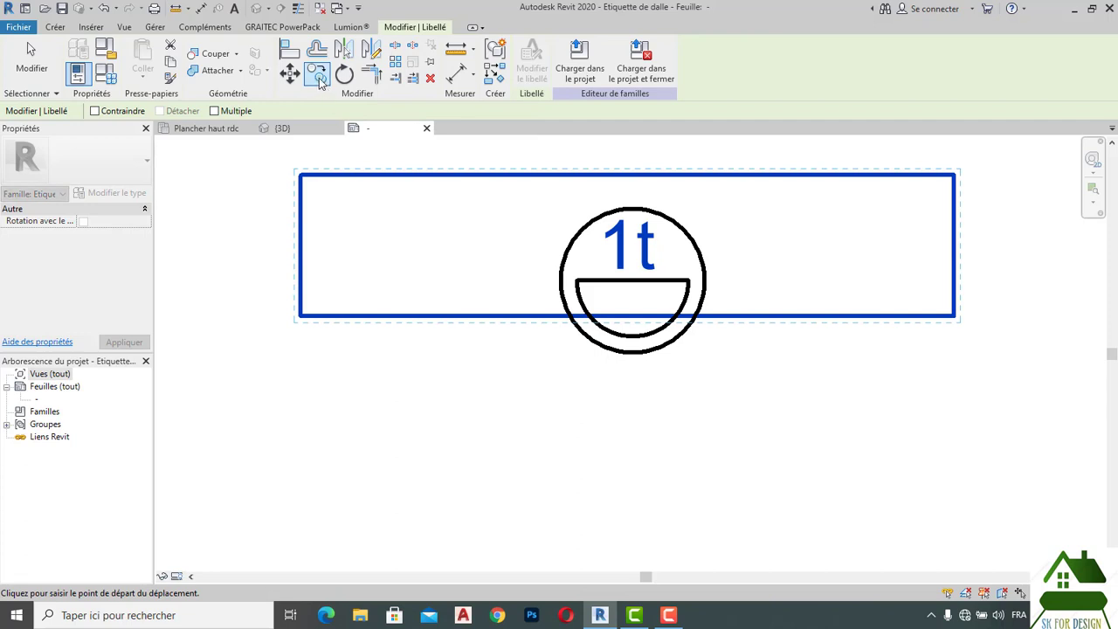
left_click(634, 226)
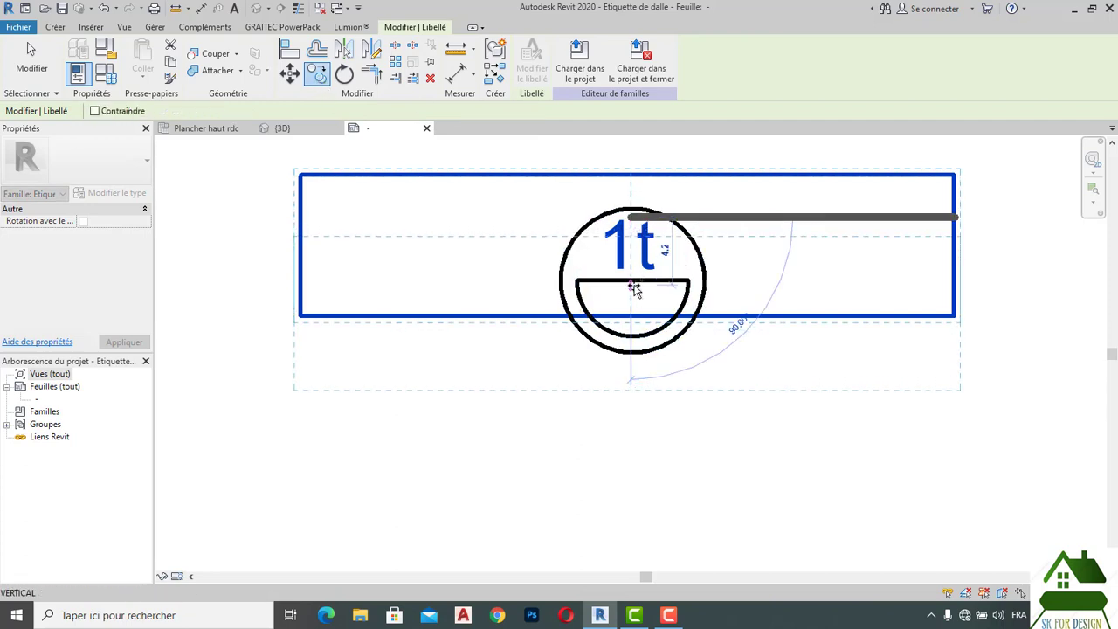
left_click(635, 292)
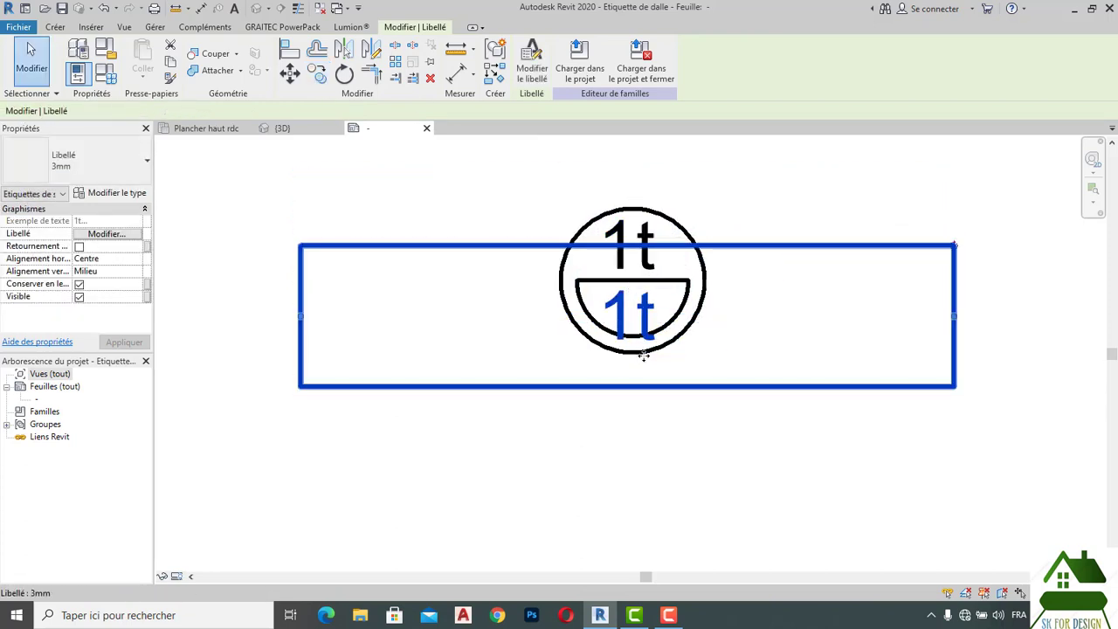
Move the copied label slightly upward to sit just beneath the horizontal line inside the half-circle, and deselect it.
scroll(643, 355, "up", 1)
key("m")
key("v")
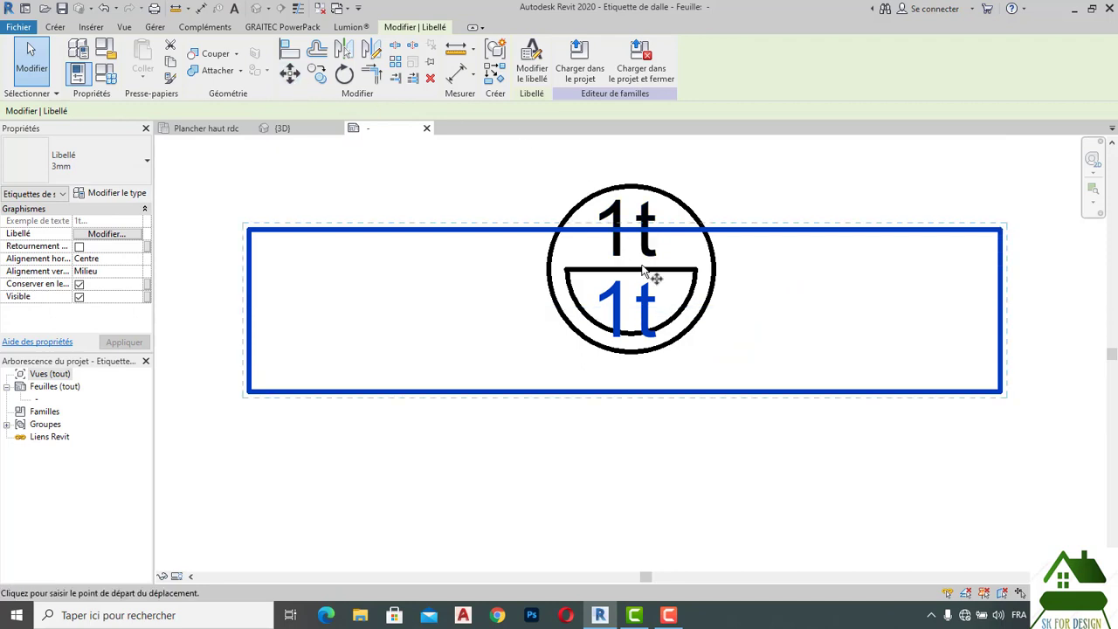
scroll(642, 271, "up", 2)
left_click(626, 283)
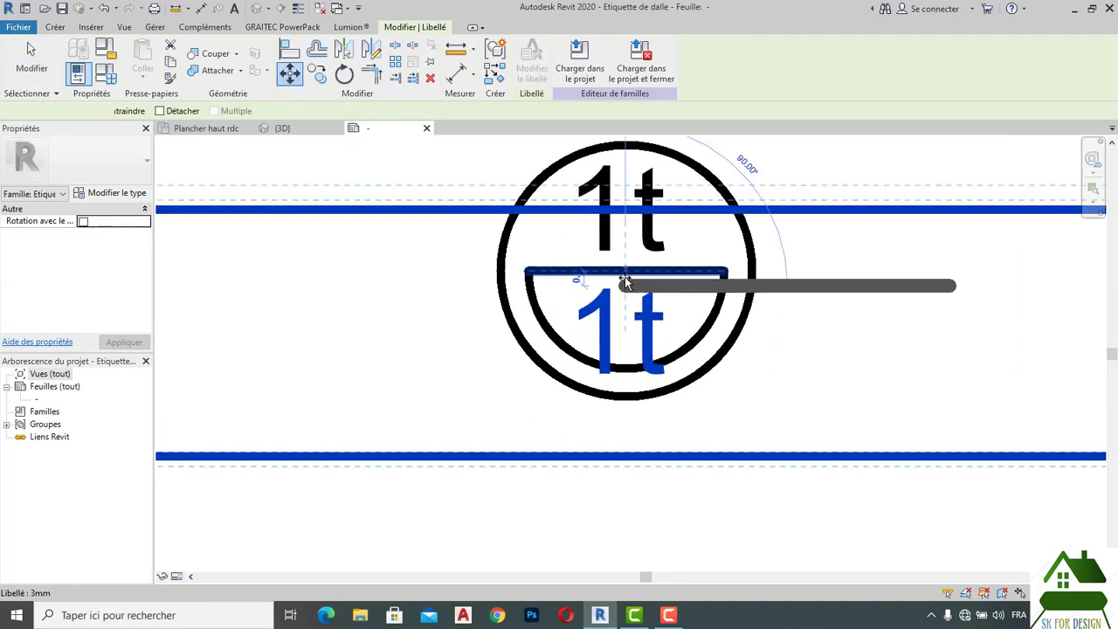
left_click(625, 283)
scroll(765, 341, "down", 1)
right_click(756, 349)
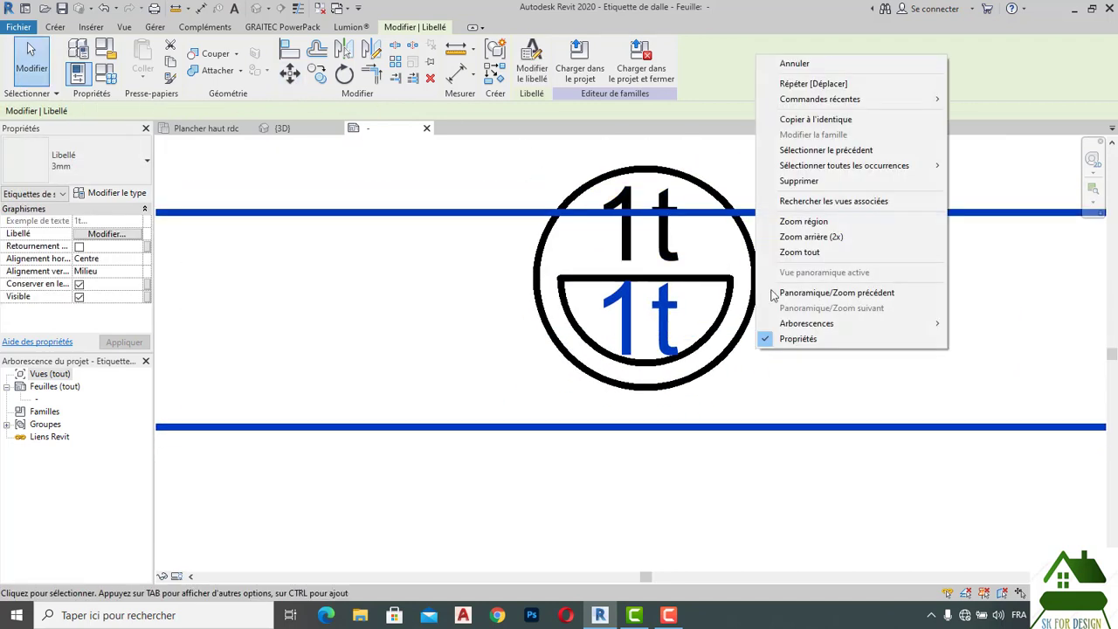
left_click(793, 62)
Replace the Nom du type parameter of the lower label with Elévation en haut.
scroll(666, 315, "up", 1)
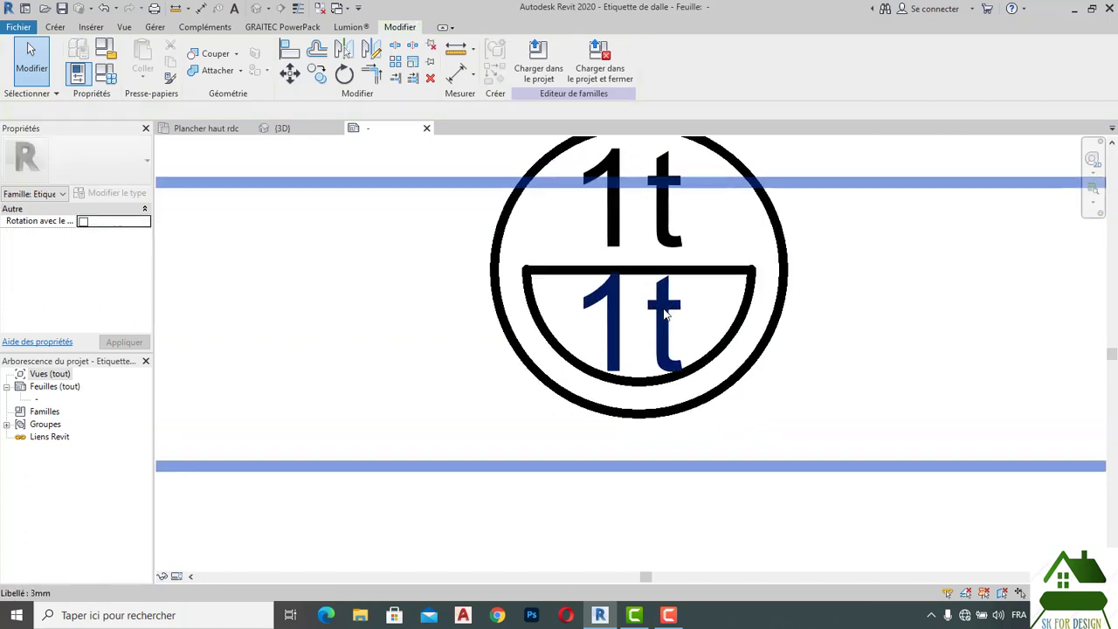
scroll(666, 315, "down", 2)
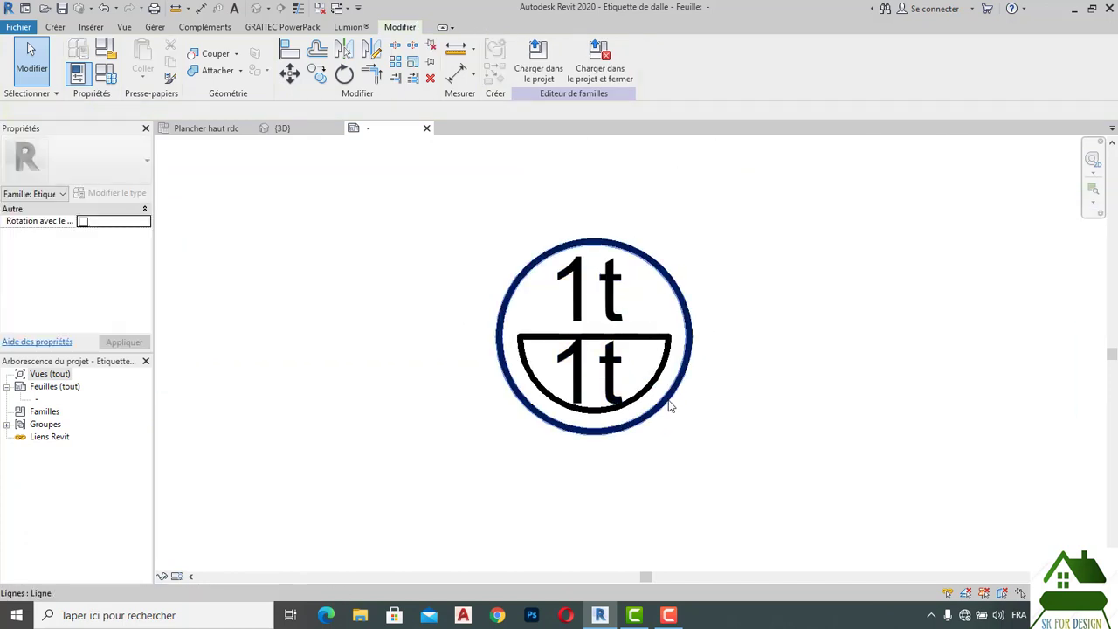
scroll(670, 406, "down", 1)
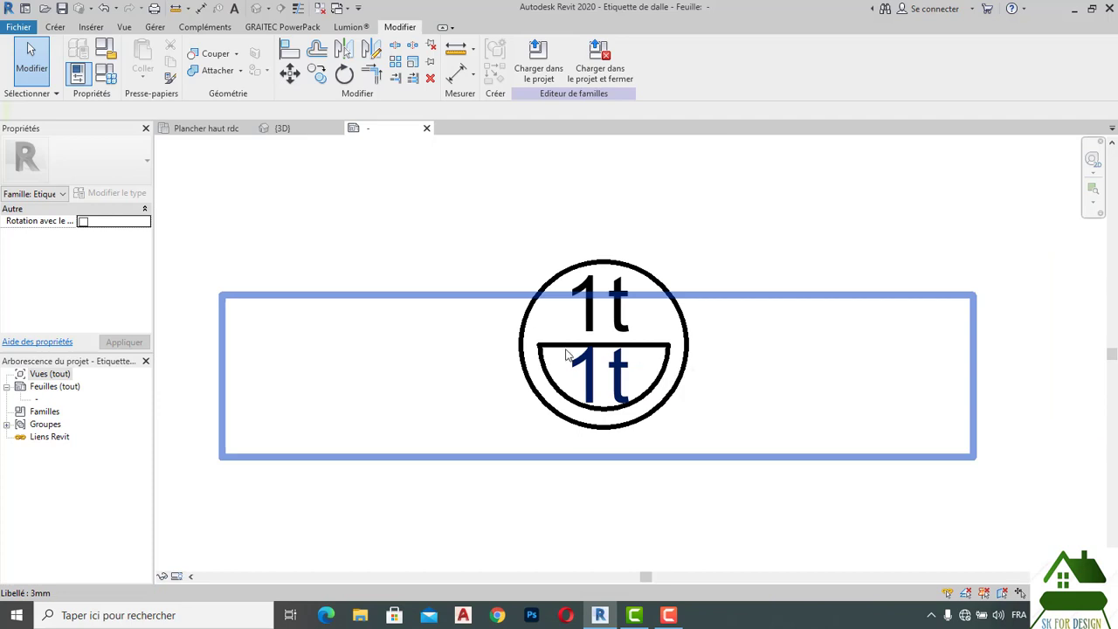
left_click(590, 375)
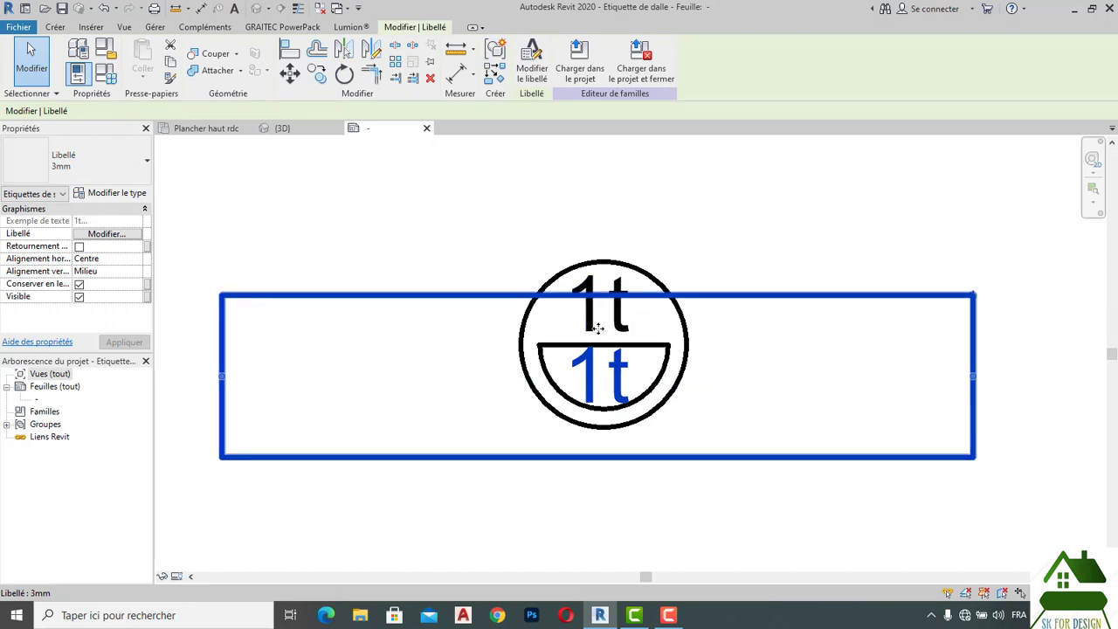
scroll(598, 327, "up", 2)
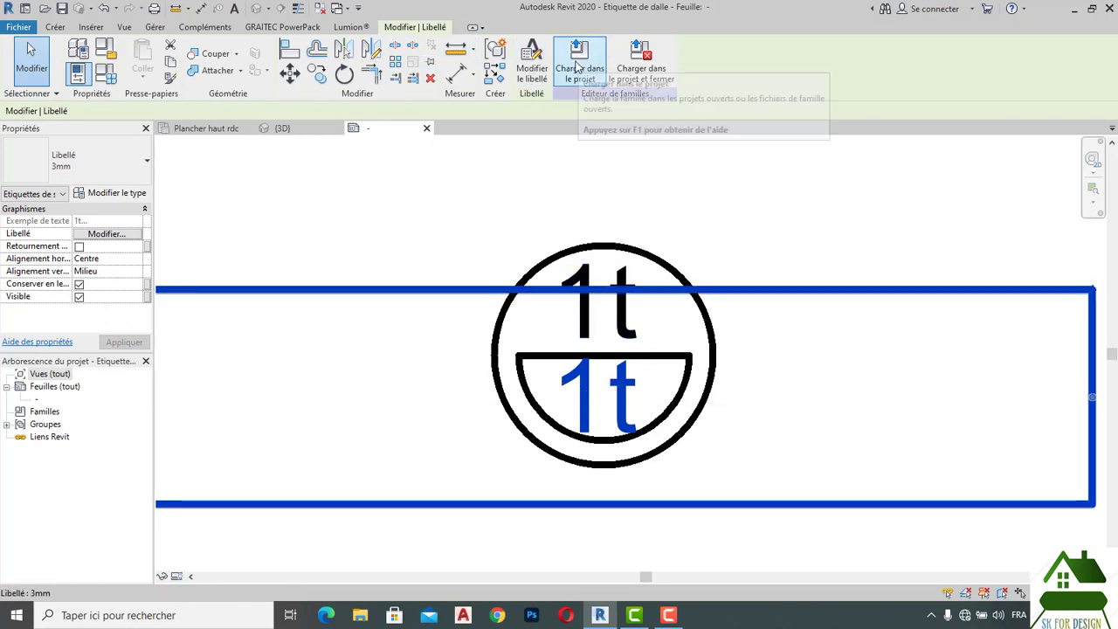
left_click(532, 66)
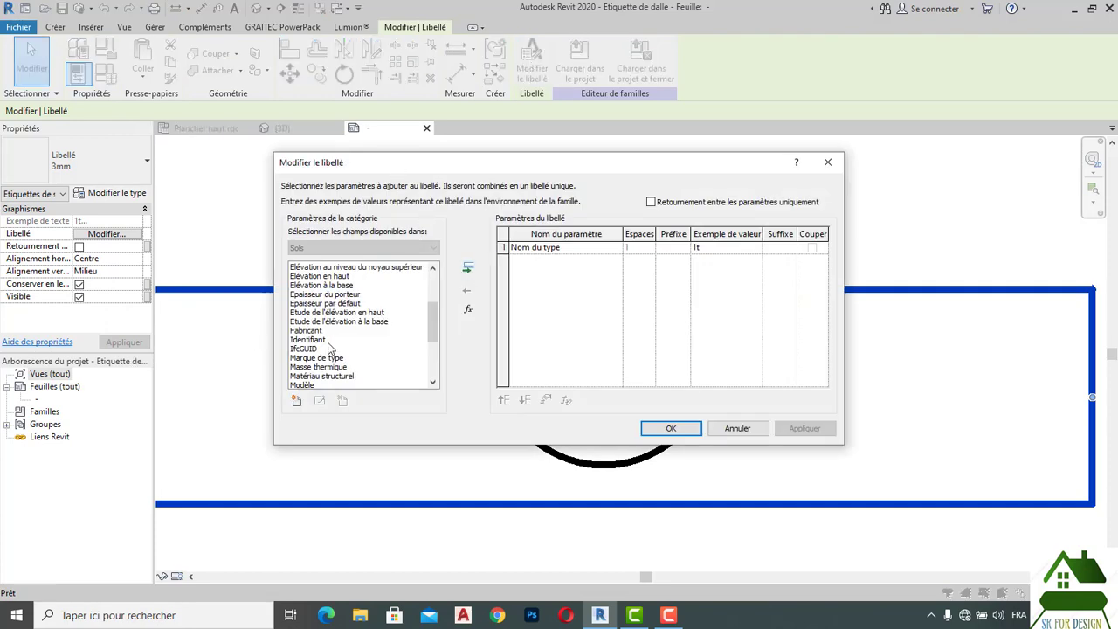
scroll(329, 348, "down", 2)
scroll(329, 347, "up", 6)
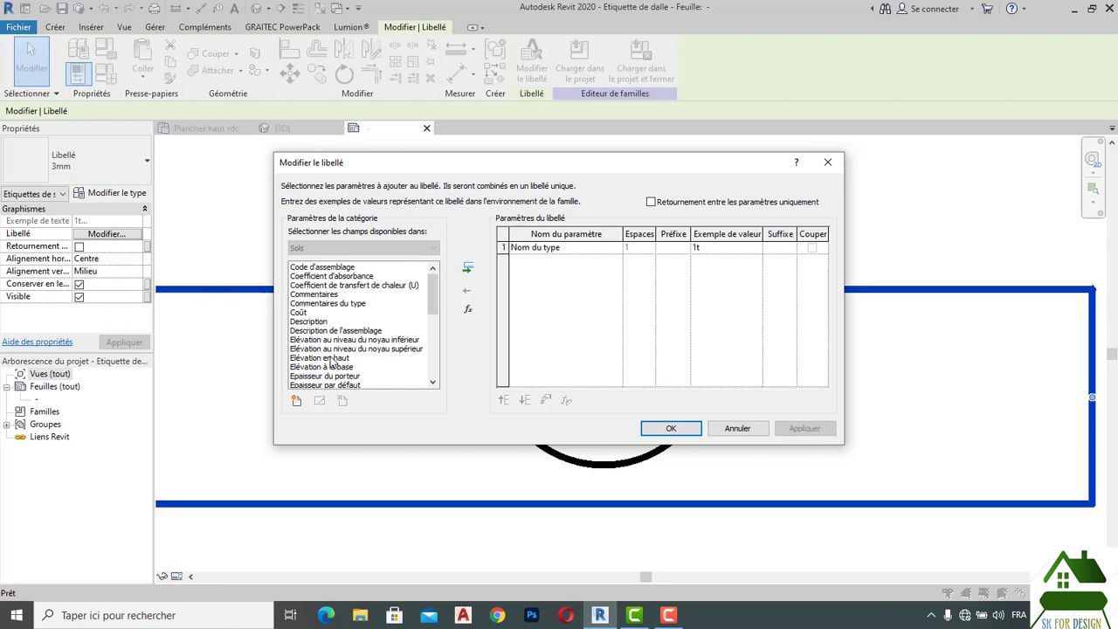
left_click(332, 358)
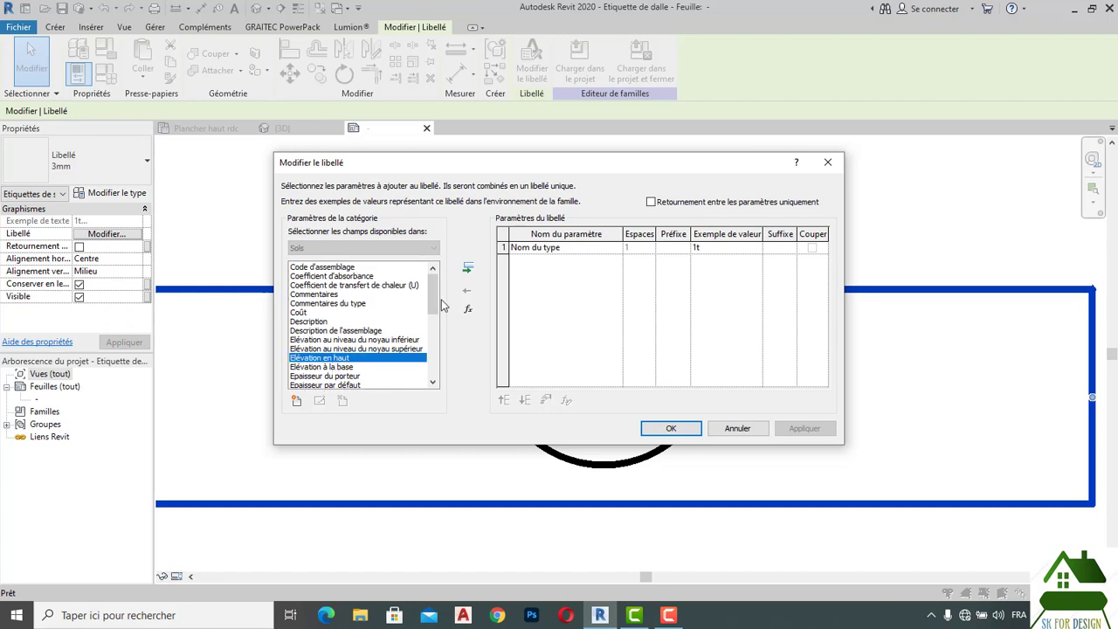
left_click(468, 268)
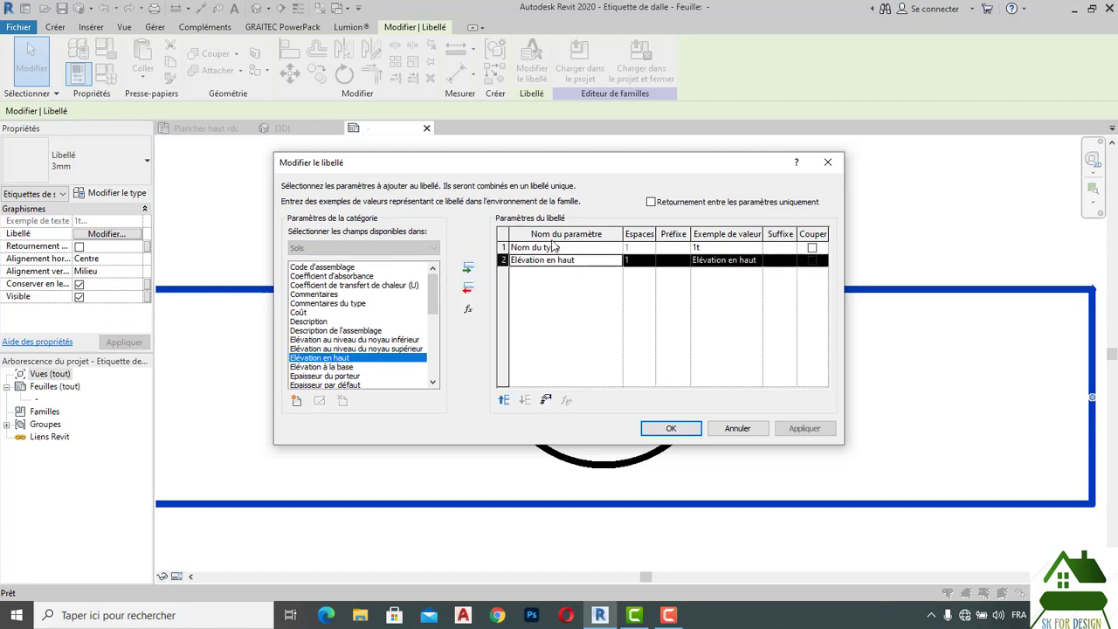
left_click(504, 248)
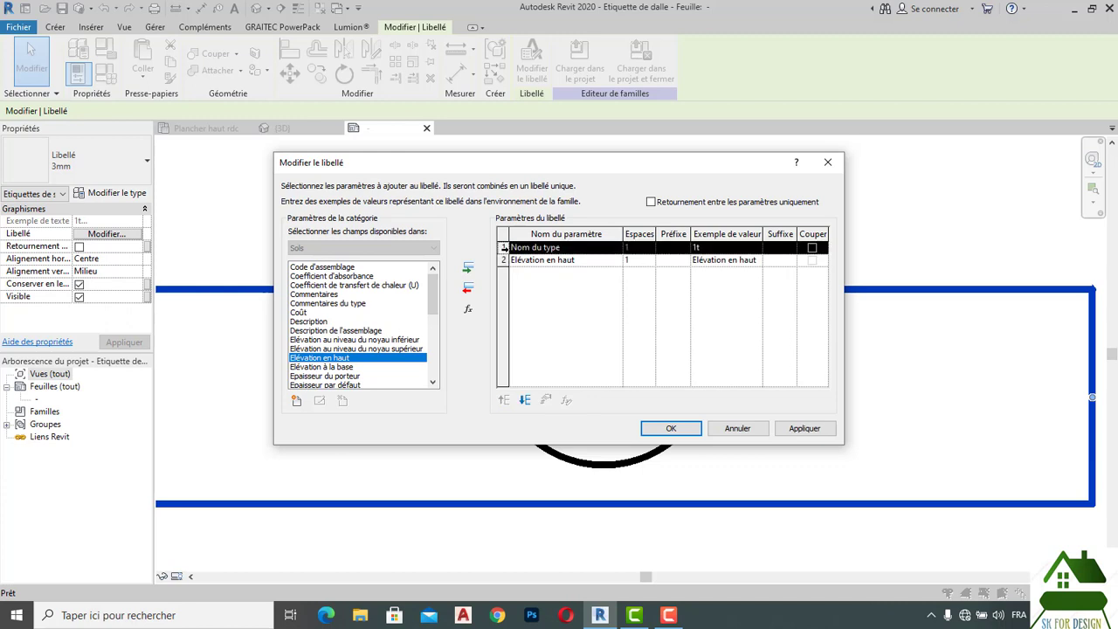
left_click(468, 290)
Set the sample value of the Elévation en haut parameter to +4.
left_click(738, 248)
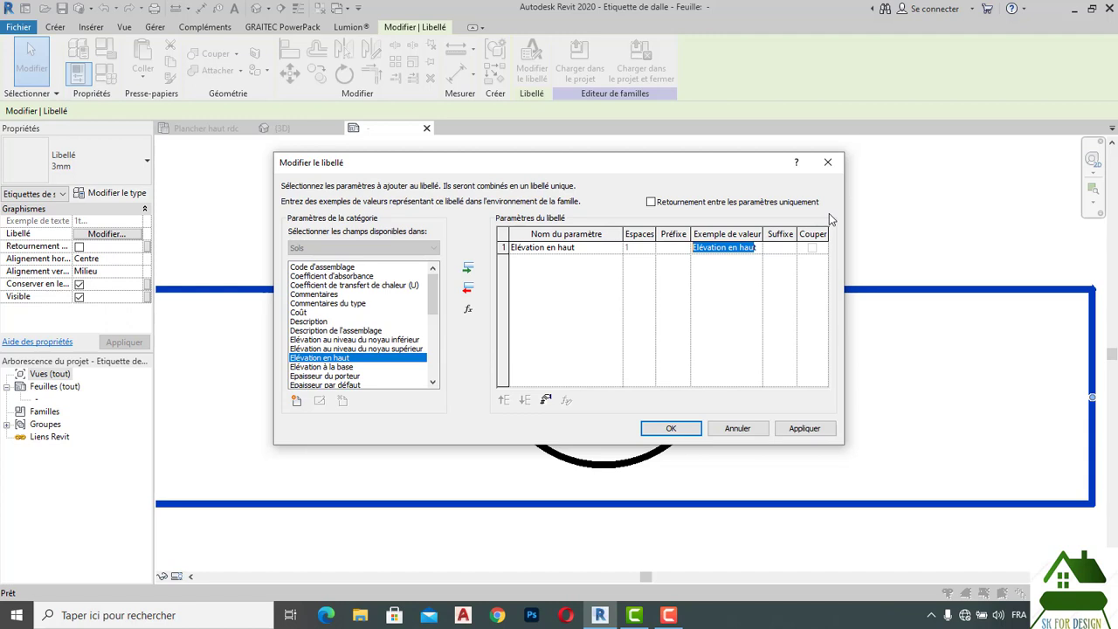
type("4")
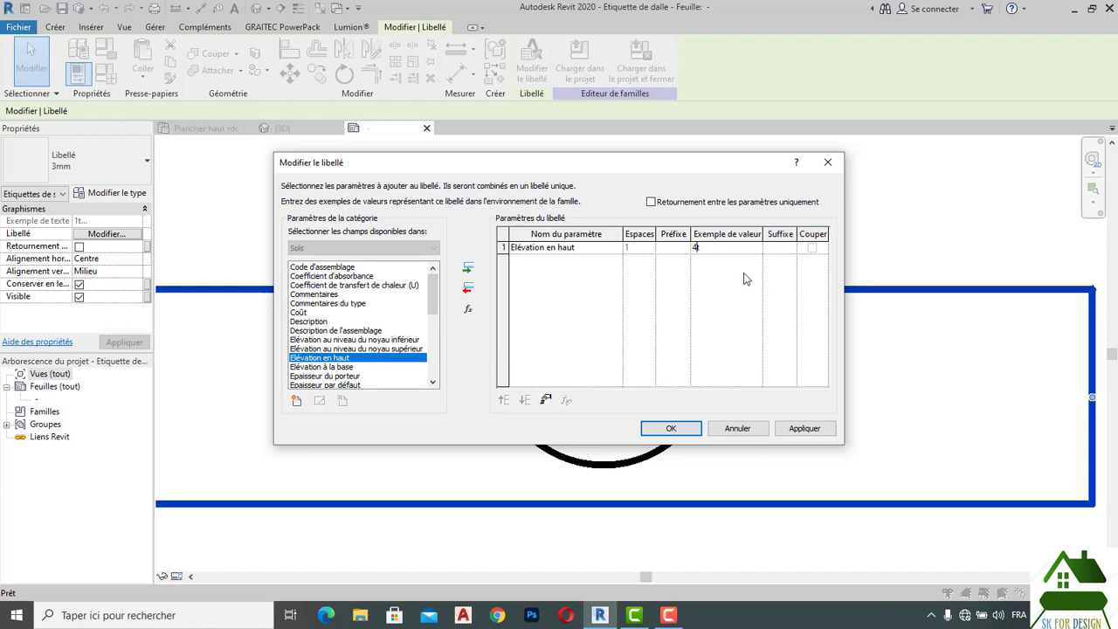
left_click(691, 248)
Override the project format for Elévation en haut with Mètres and 0 décimales, and accept the label changes.
left_click(505, 248)
left_click(545, 400)
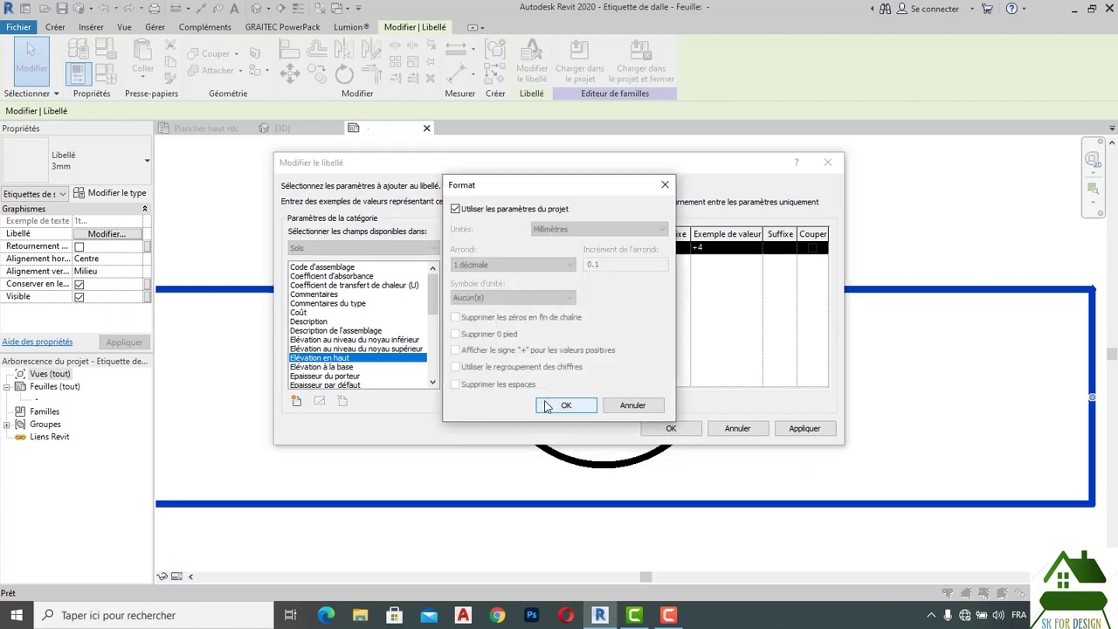
left_click(455, 210)
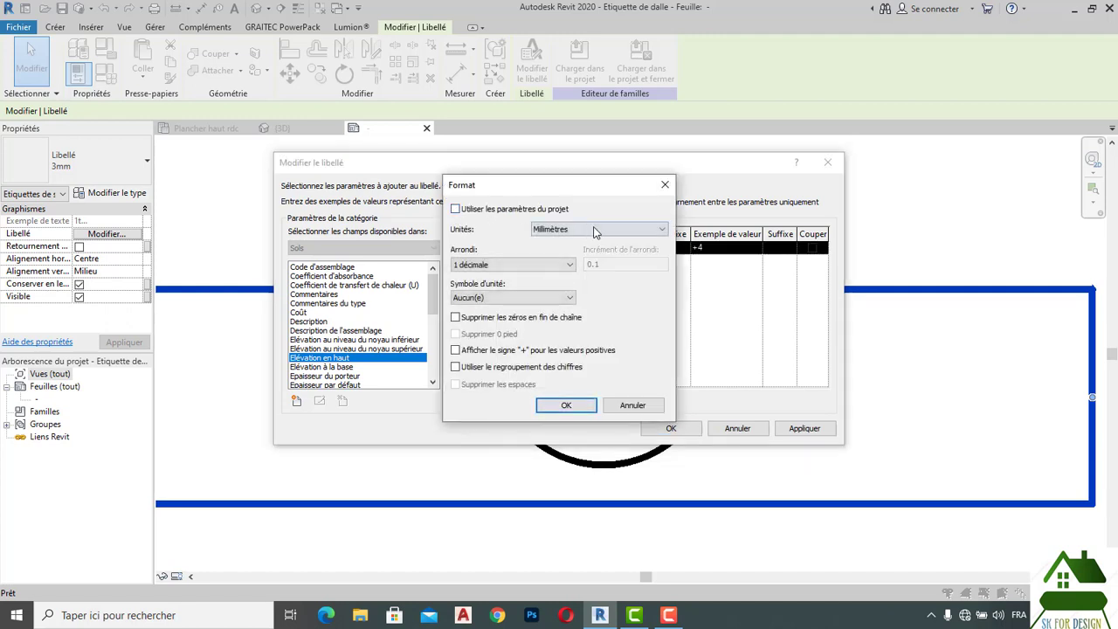
left_click(599, 228)
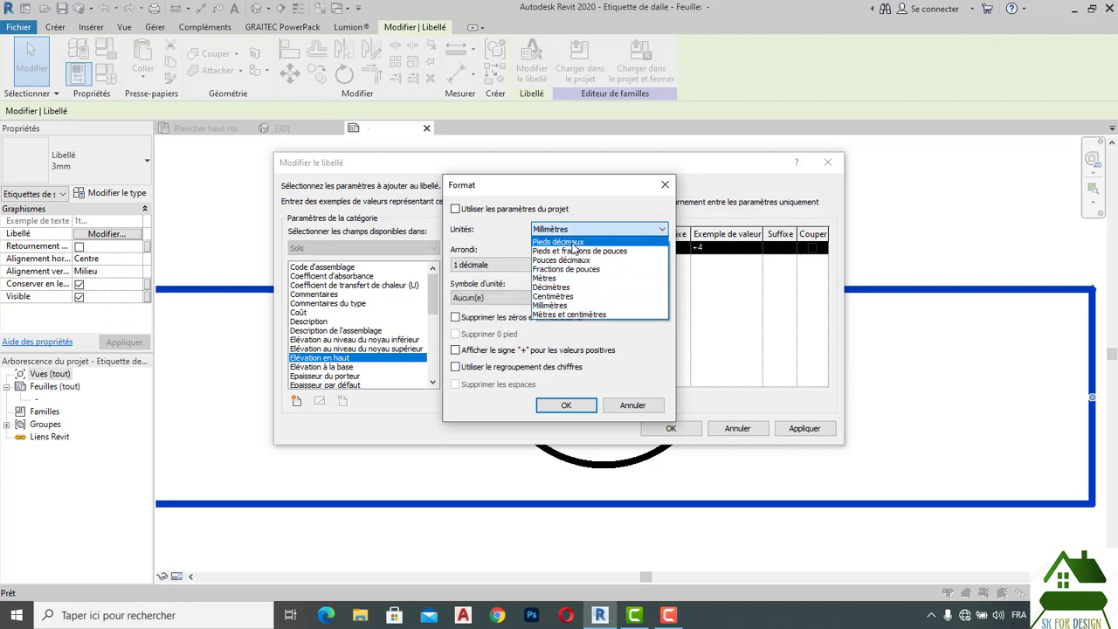
left_click(569, 278)
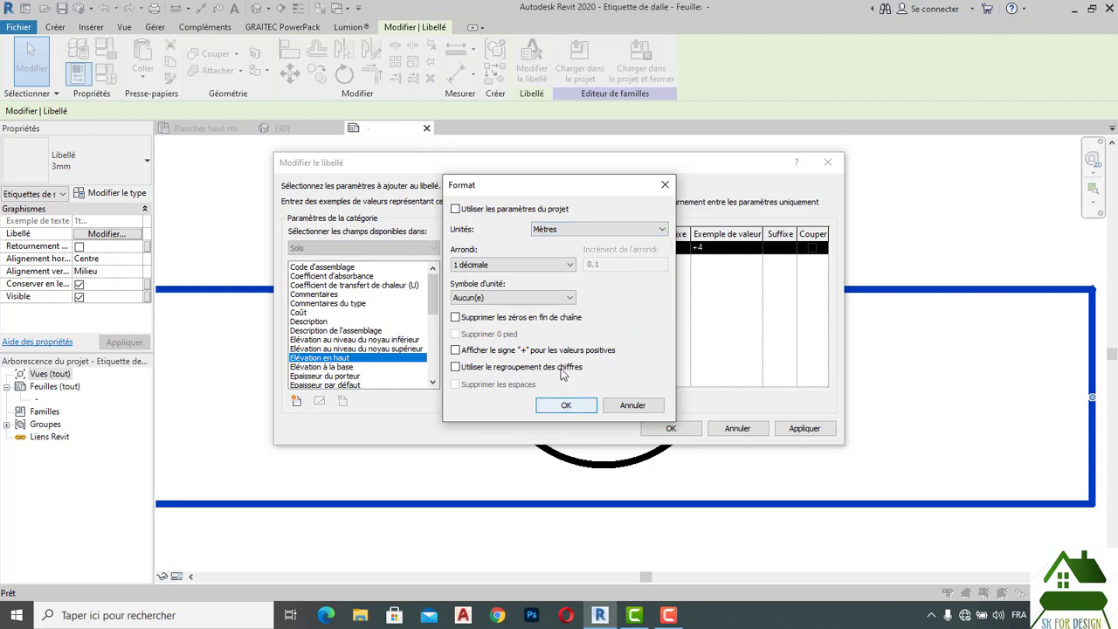
left_click(529, 264)
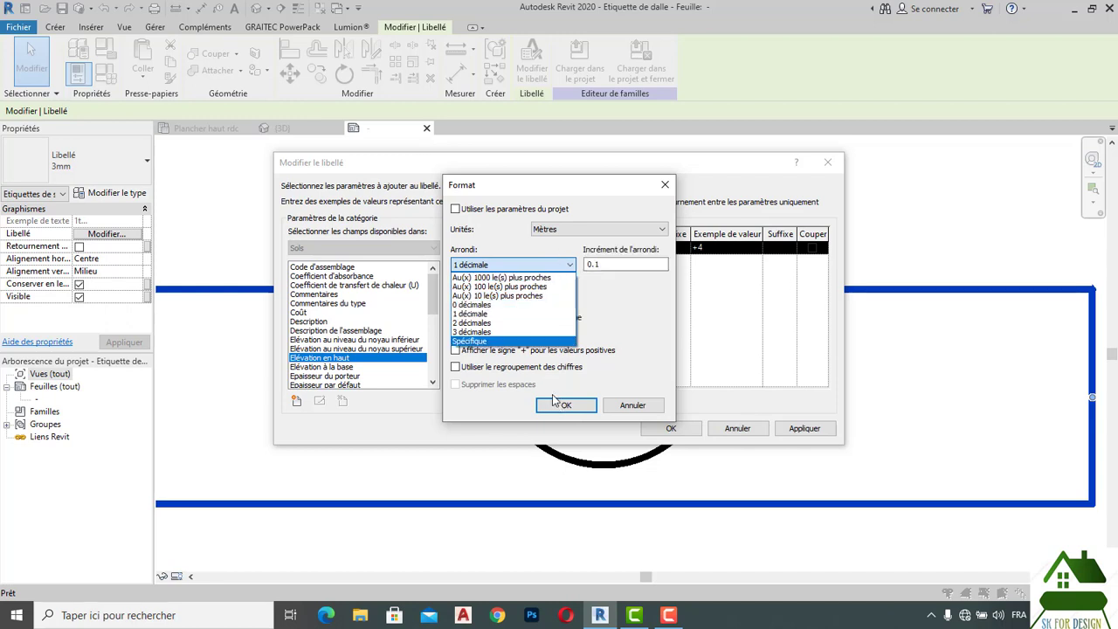
left_click(472, 314)
left_click(566, 406)
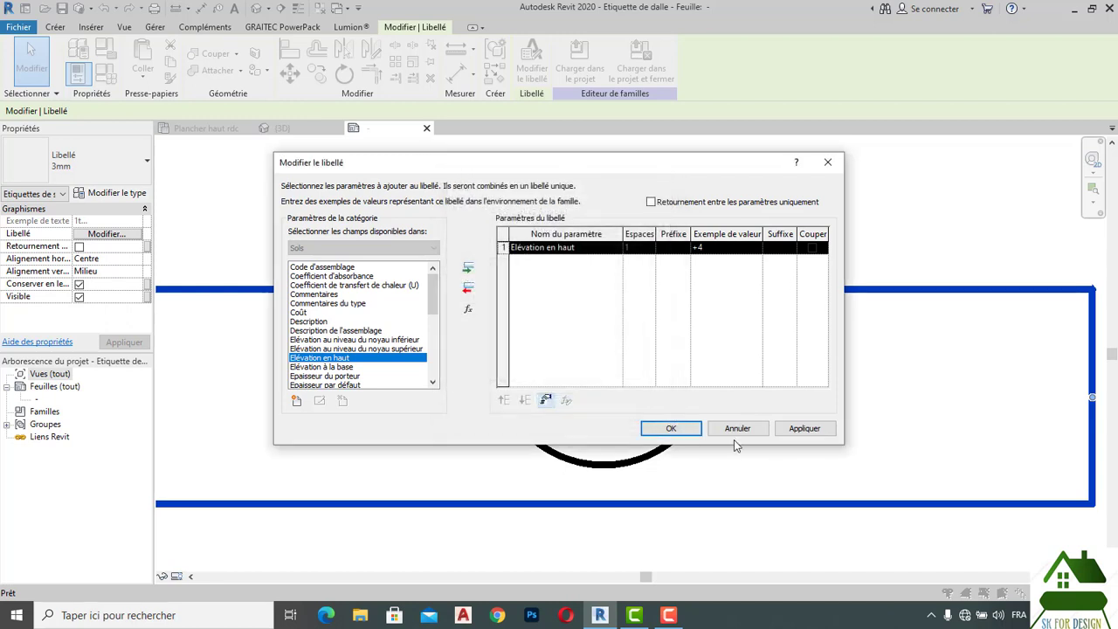
left_click(672, 428)
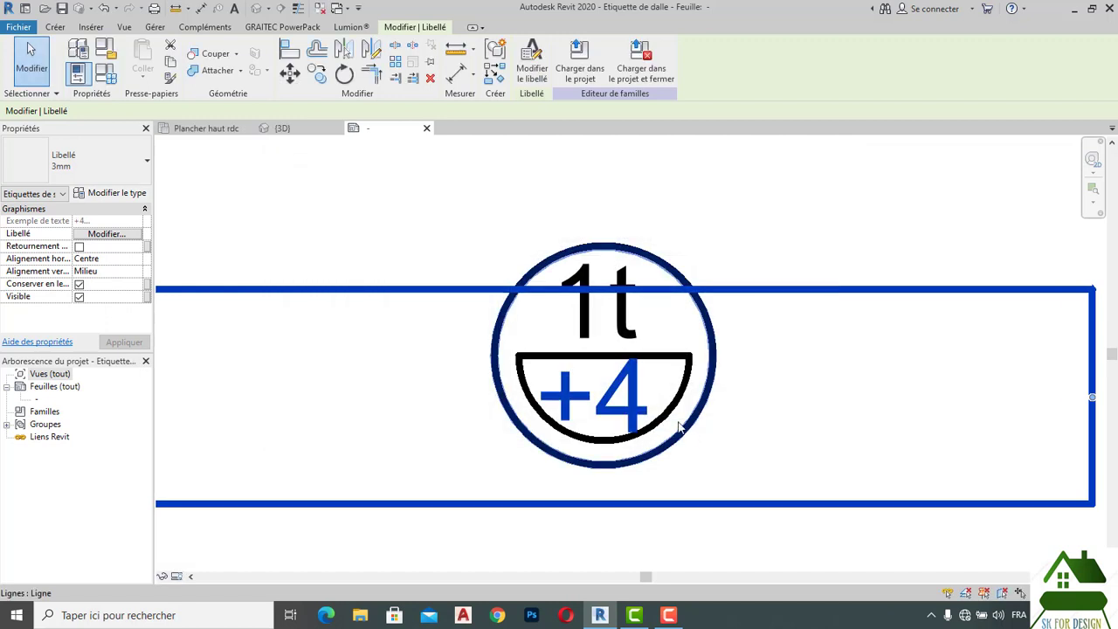
Edit the lower label again and set the rounding of Elévation en haut to 2 décimales.
right_click(596, 397)
left_click(533, 61)
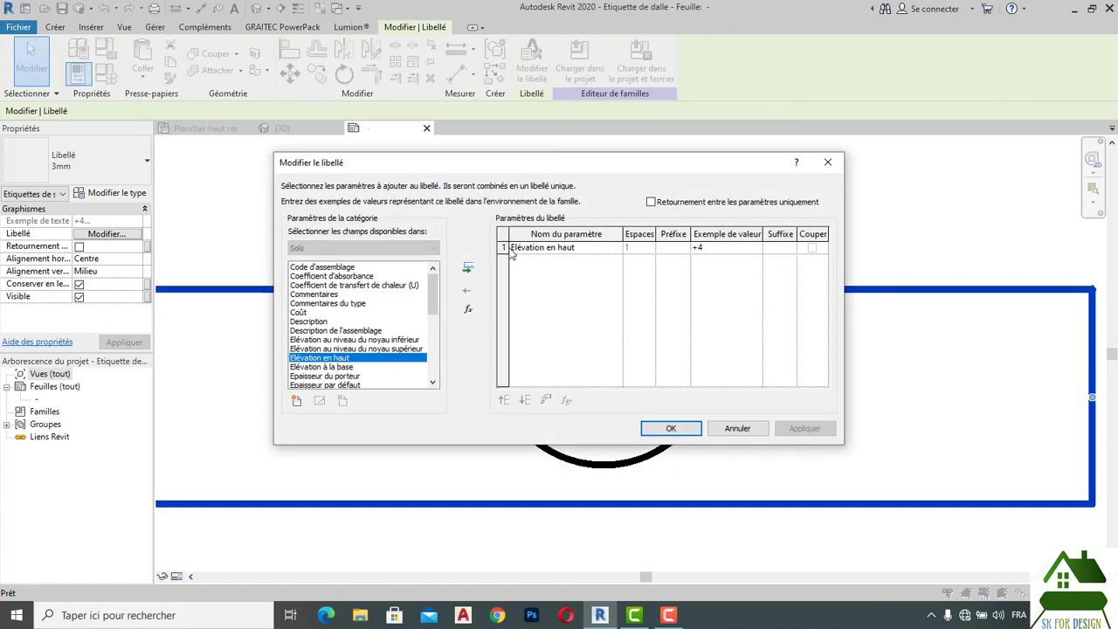
left_click(504, 248)
left_click(549, 400)
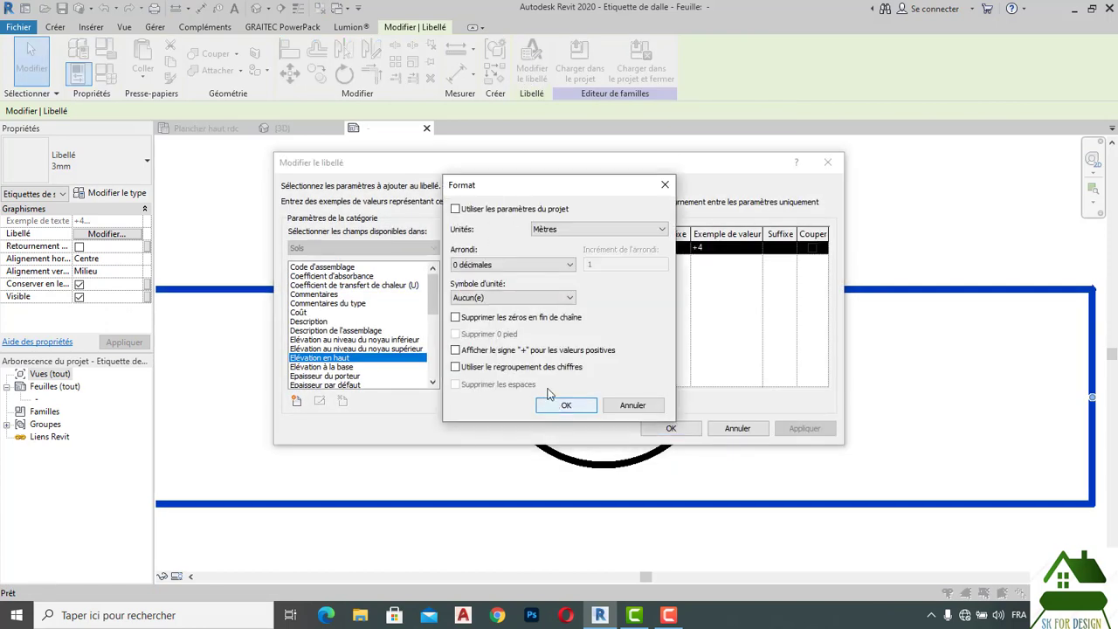
left_click(540, 266)
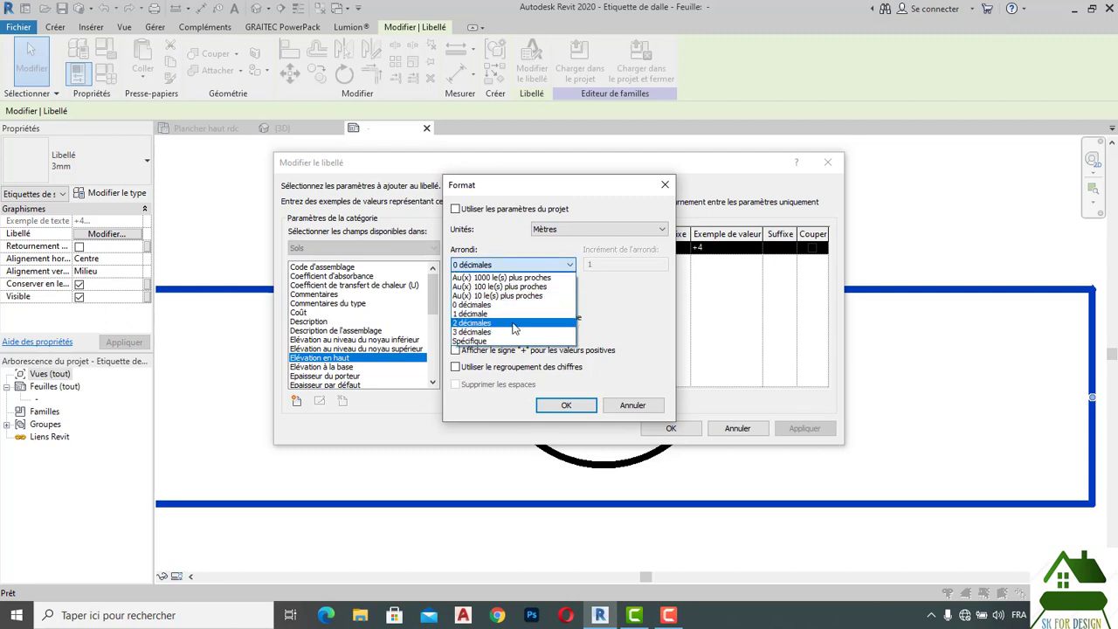
left_click(515, 323)
left_click(570, 405)
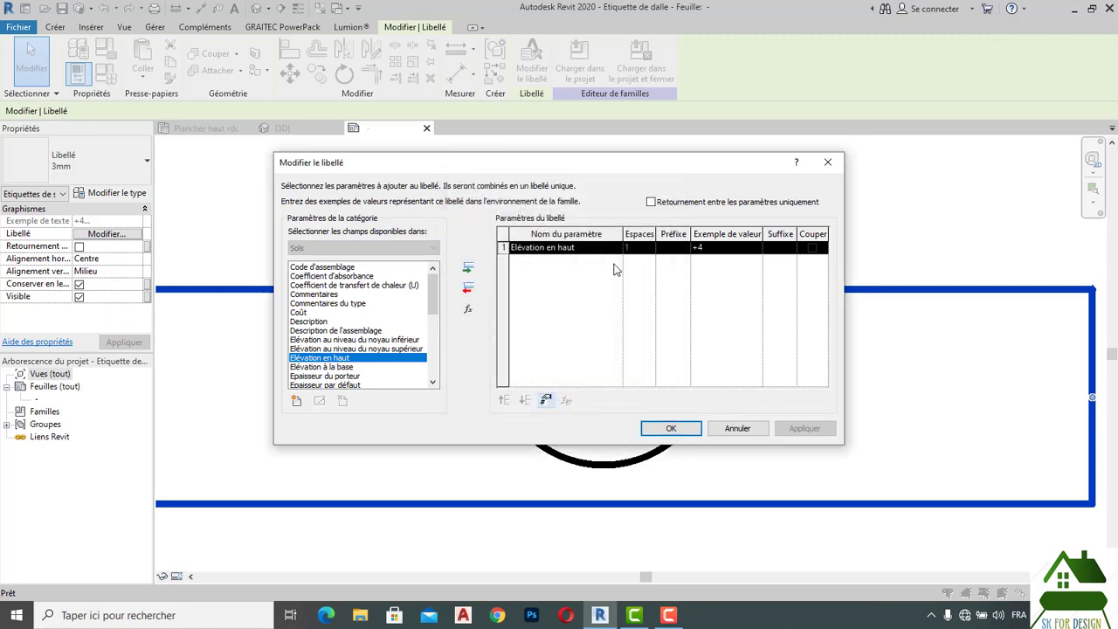
Keep the Elévation en haut format at Mètres with 2 décimales and accept the lower label's changes.
left_click(547, 400)
left_click(507, 264)
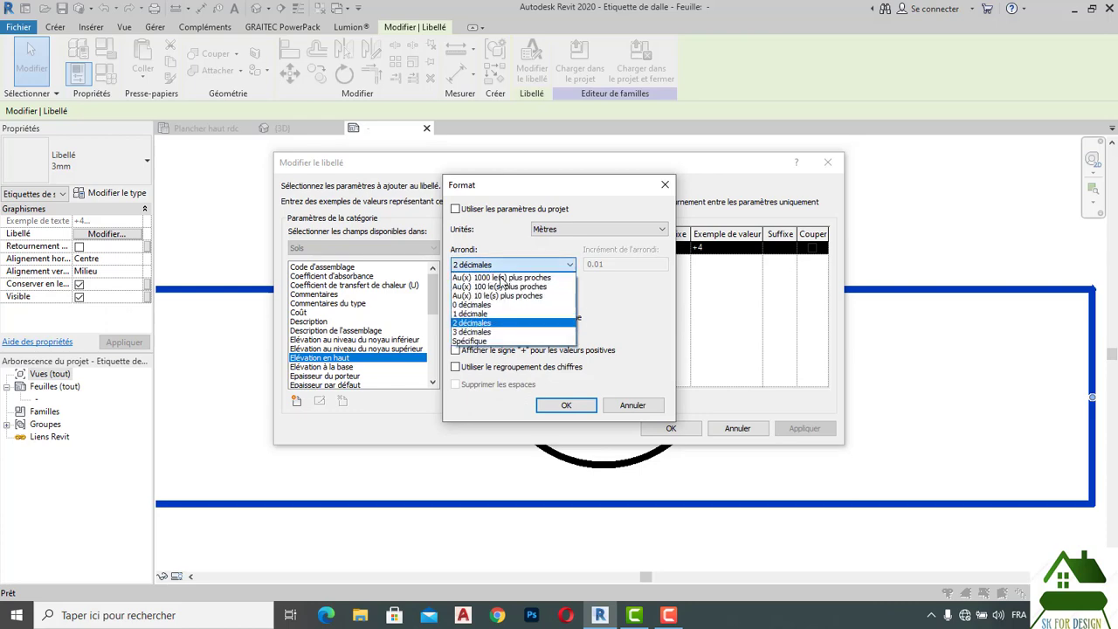
left_click(511, 322)
left_click(576, 406)
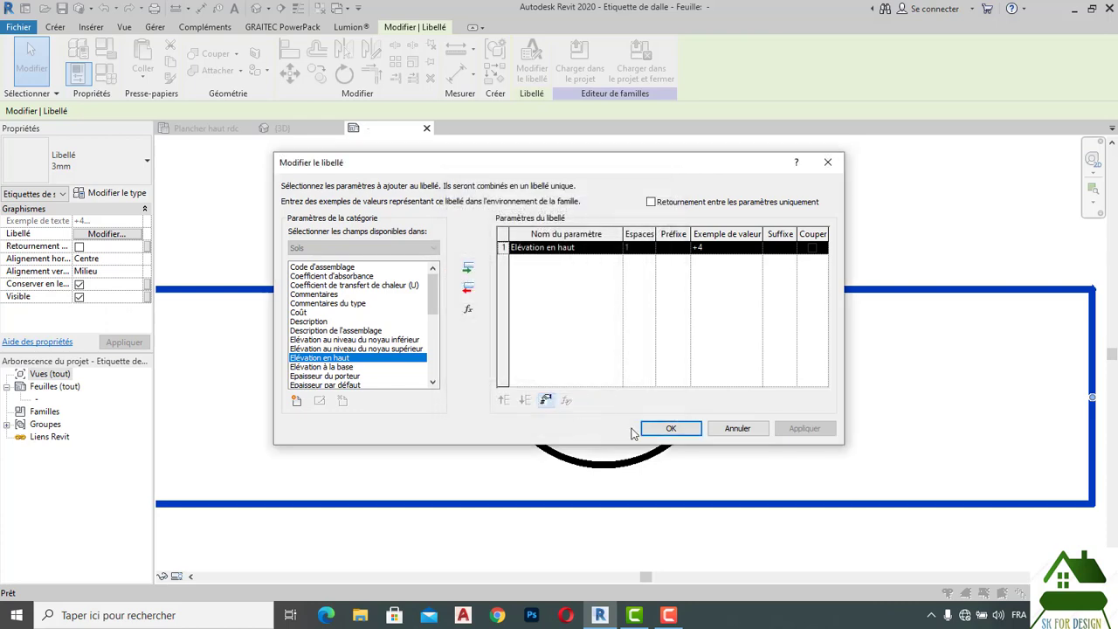
left_click(656, 429)
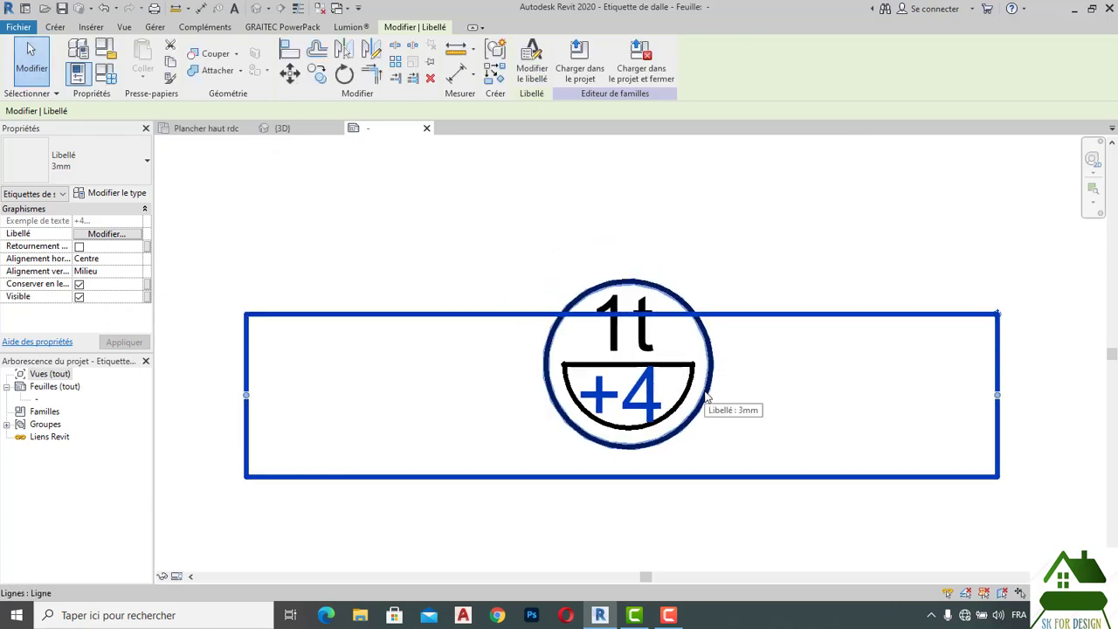
scroll(591, 247, "down", 1)
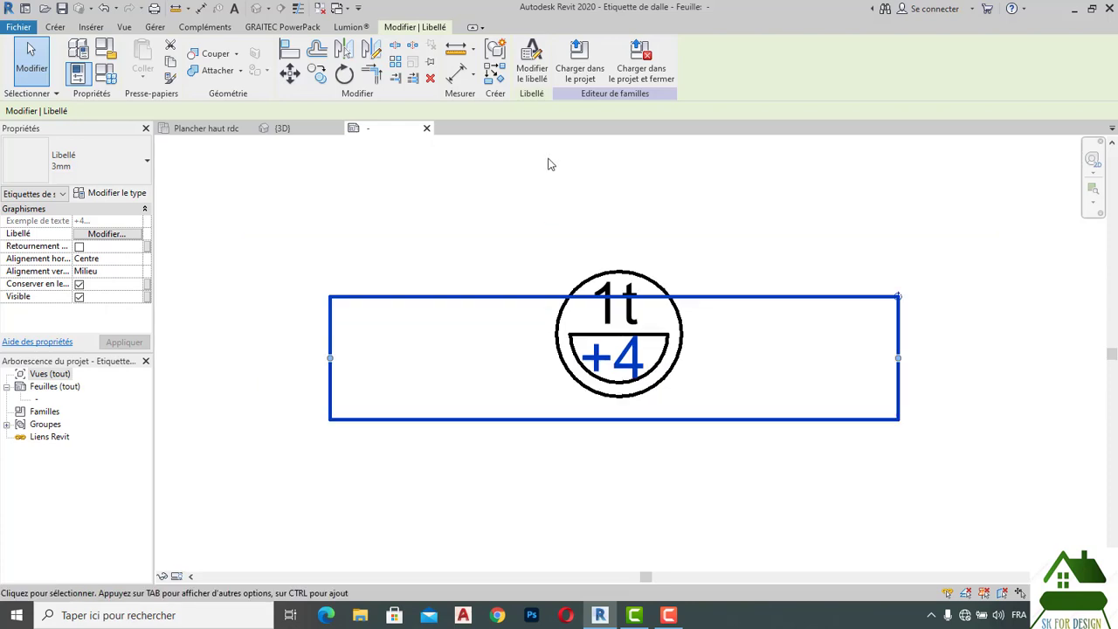
left_click(578, 73)
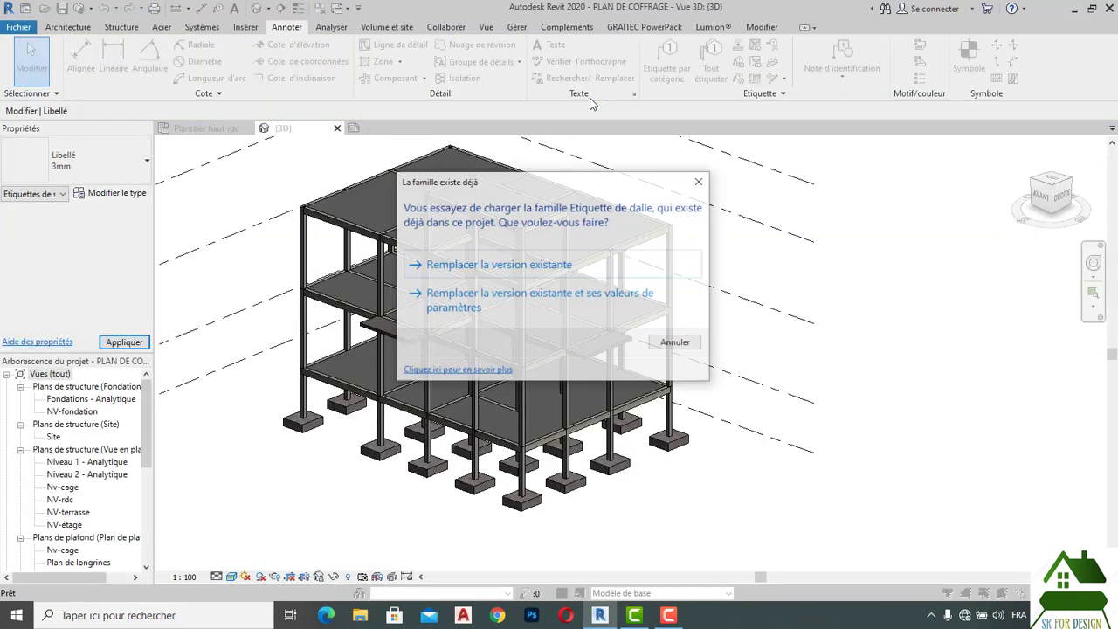
left_click(700, 182)
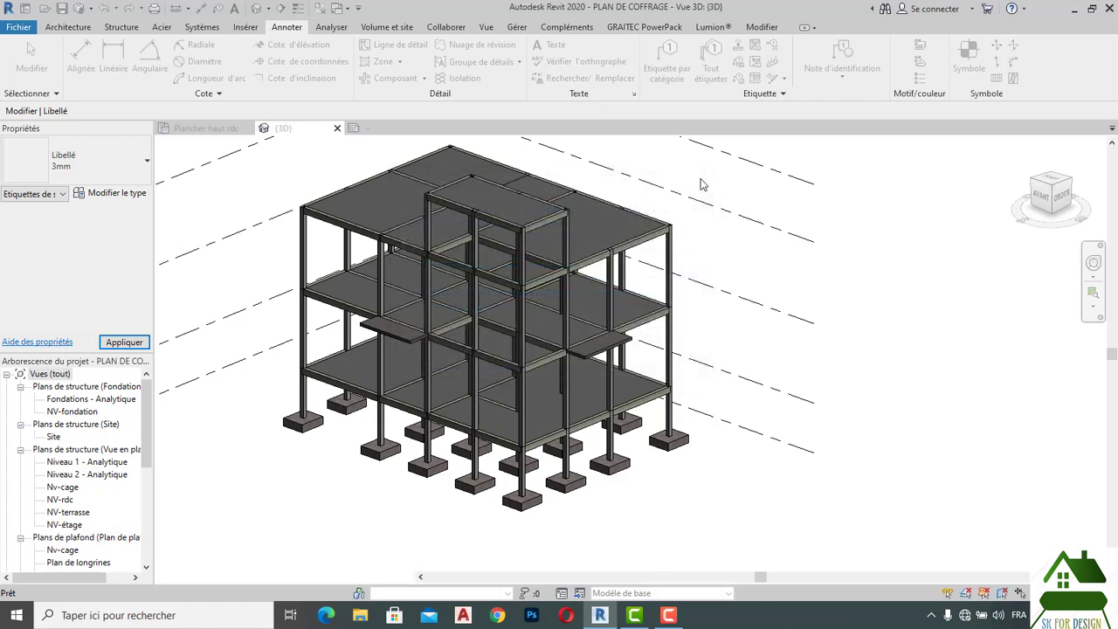
left_click(644, 329)
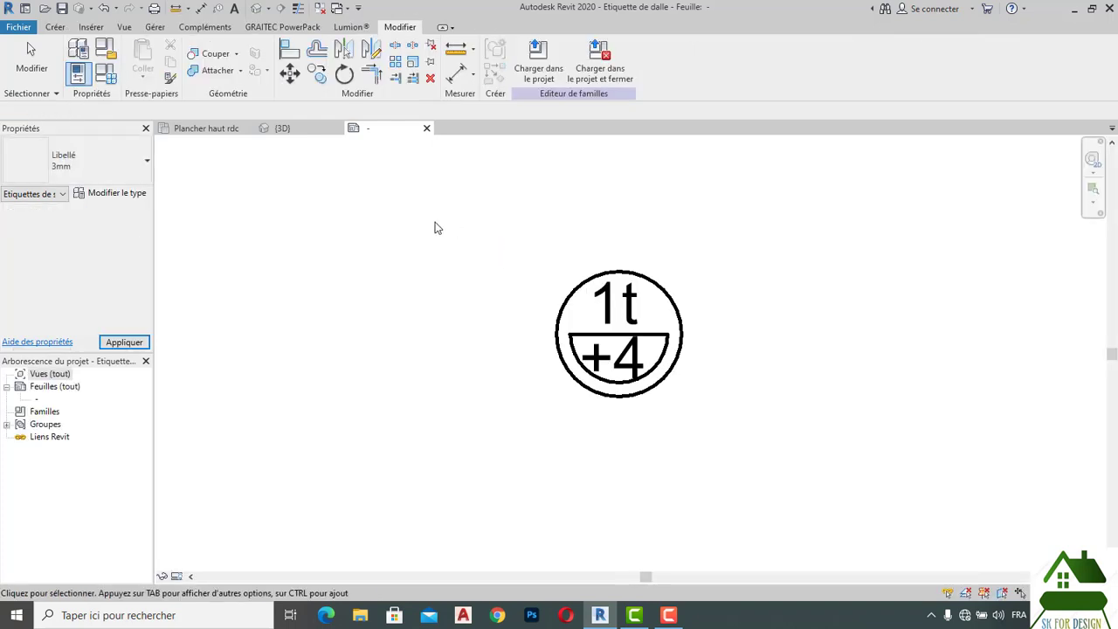
Save the tag family under the new name Etiquette de tuto dalle.rfa in the Structure folder.
left_click(20, 28)
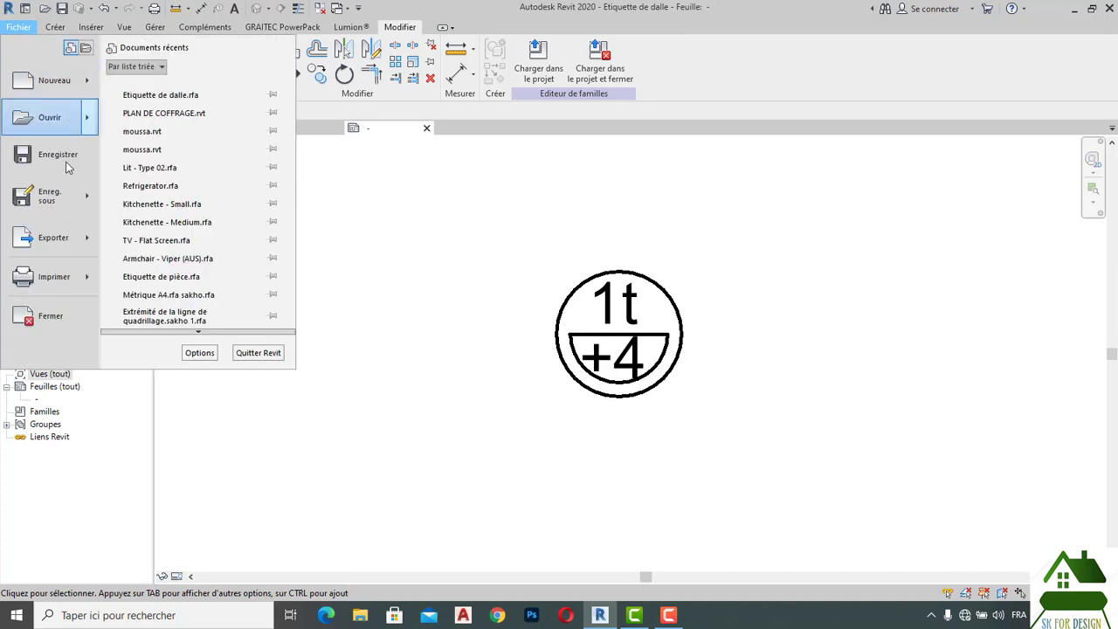
mouse_move(67, 217)
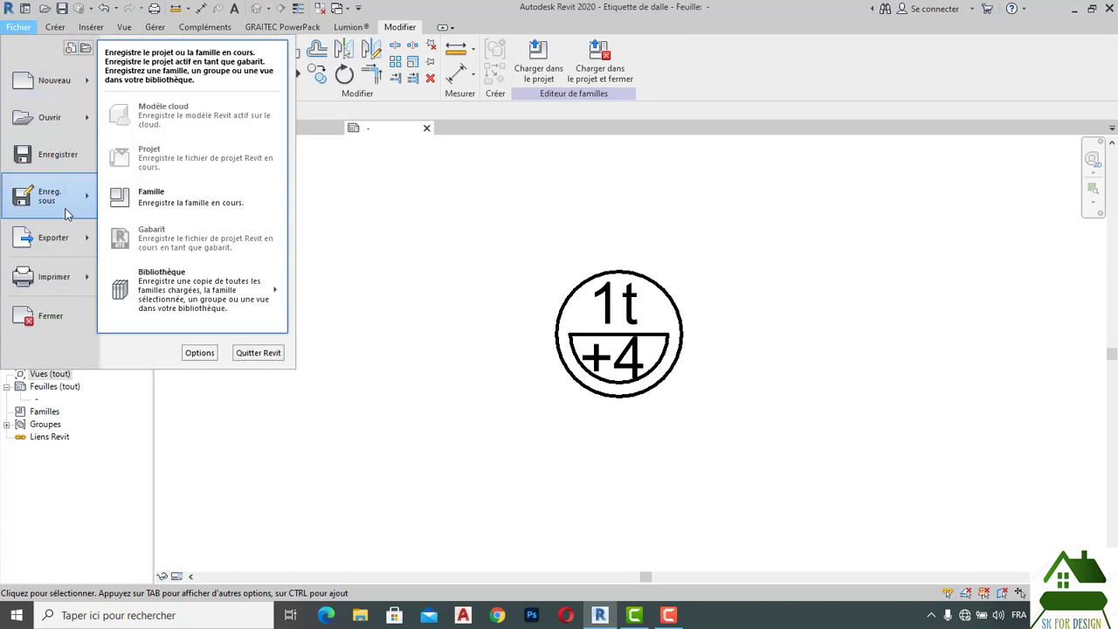
left_click(161, 201)
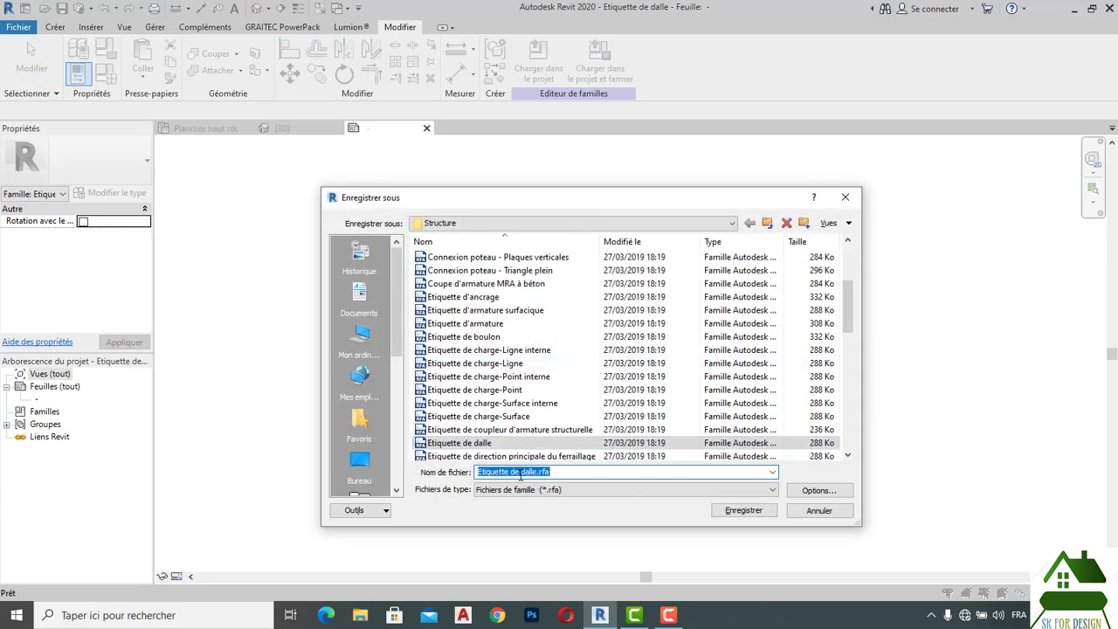
left_click(536, 471)
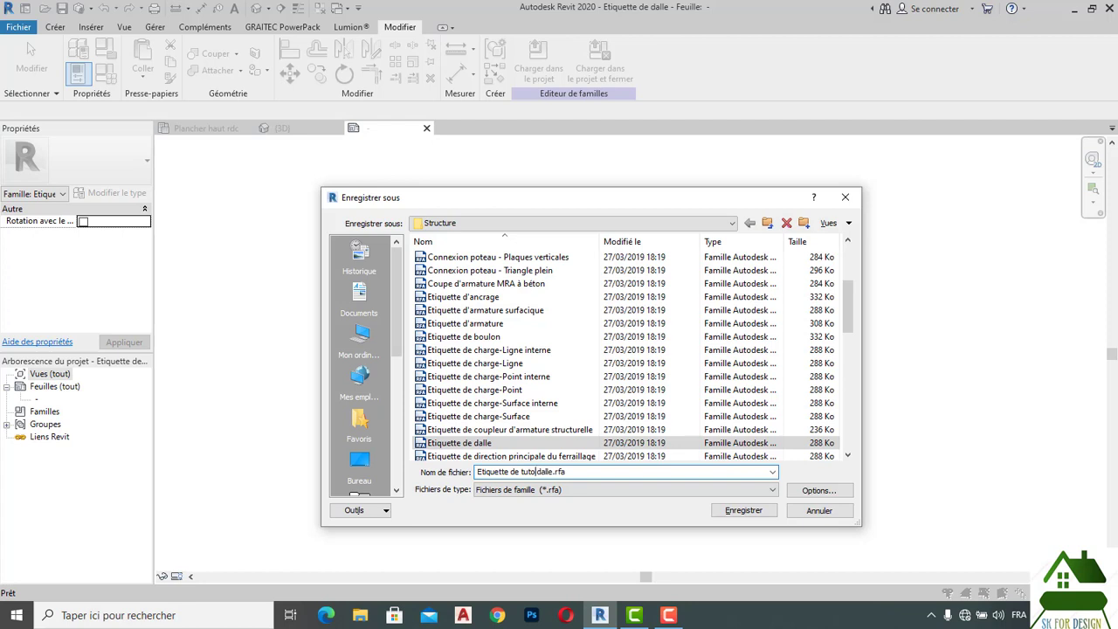
left_click(811, 493)
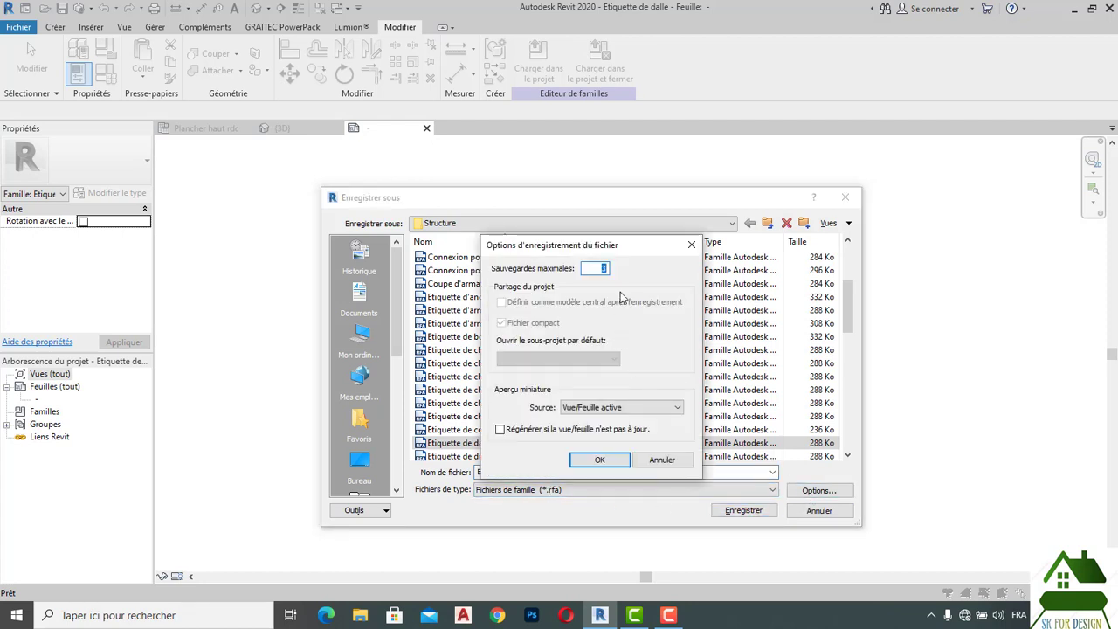
left_click(599, 459)
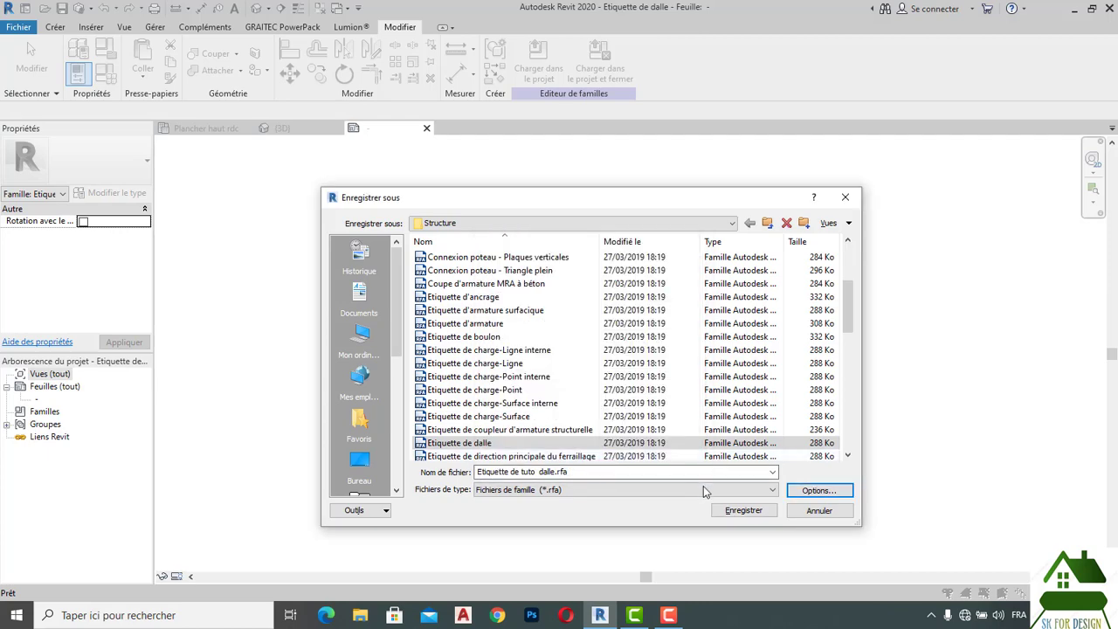
left_click(745, 511)
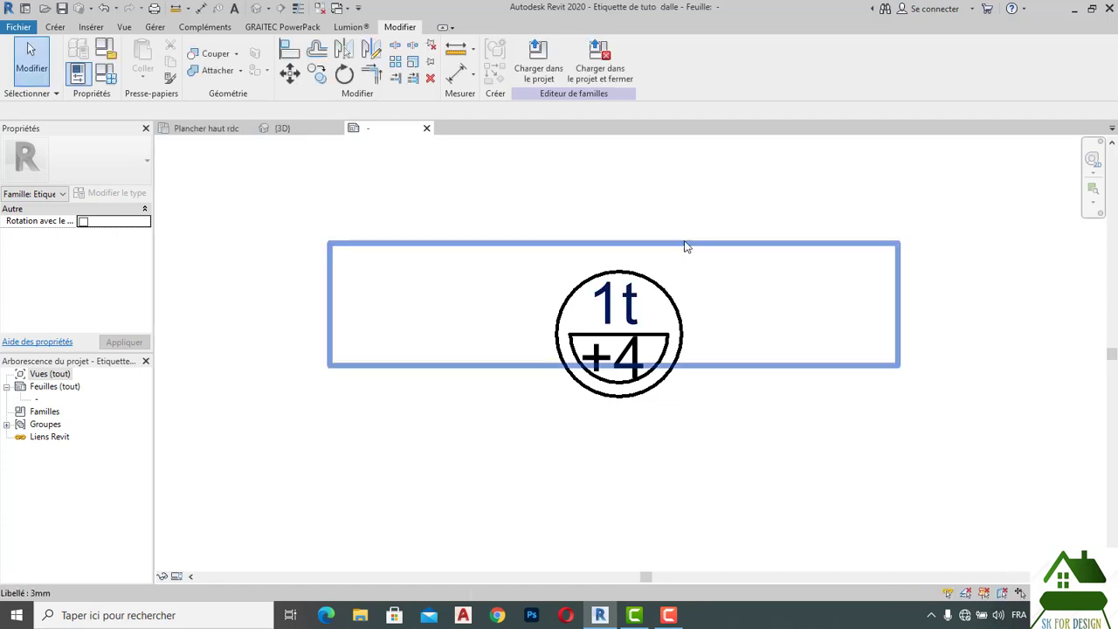
Load the renamed slab tag family into the PLAN DE COFFRAGE project.
left_click(550, 80)
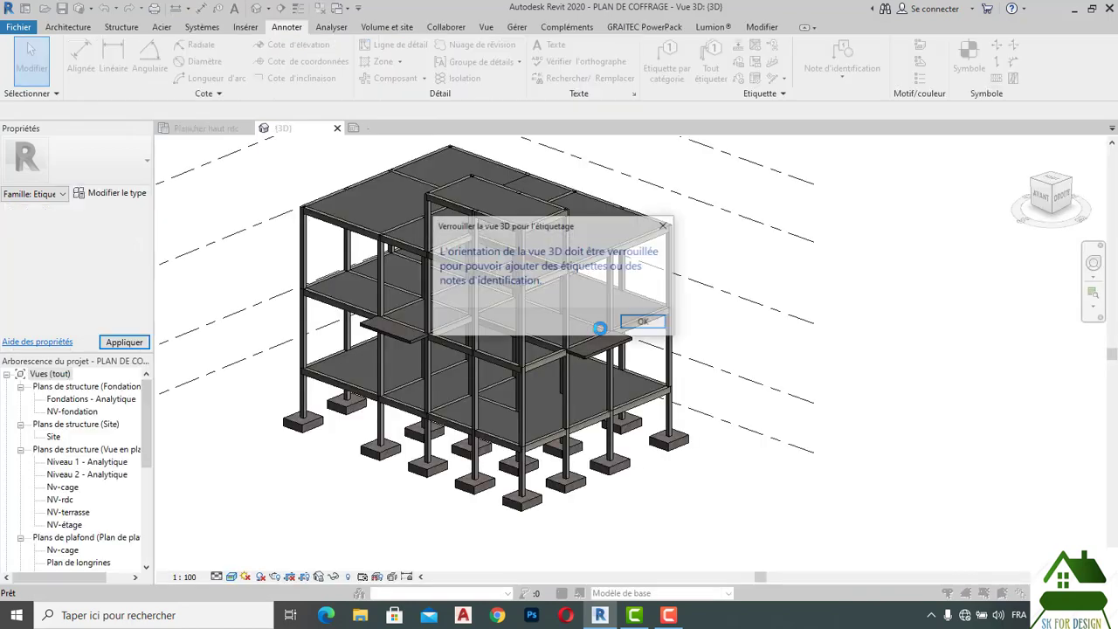
left_click(644, 323)
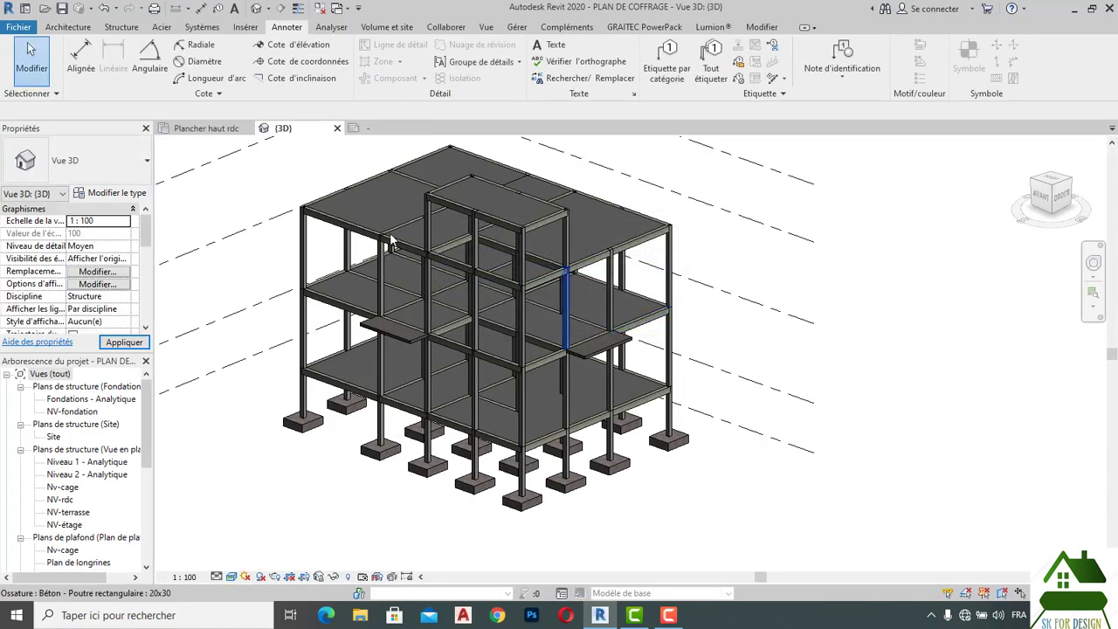
left_click(206, 127)
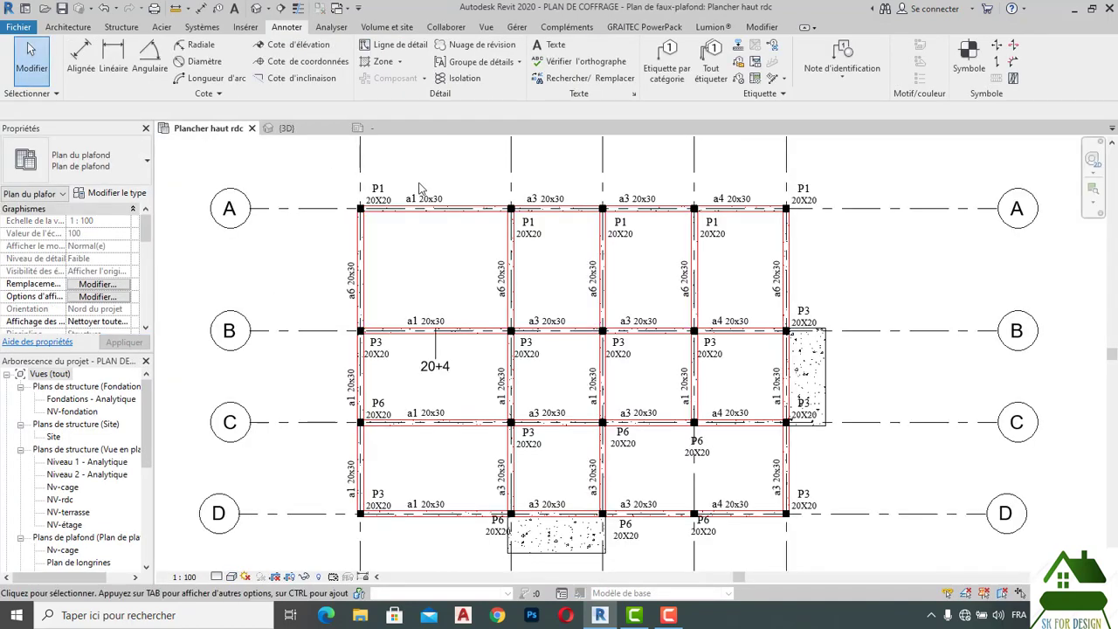
left_click(393, 128)
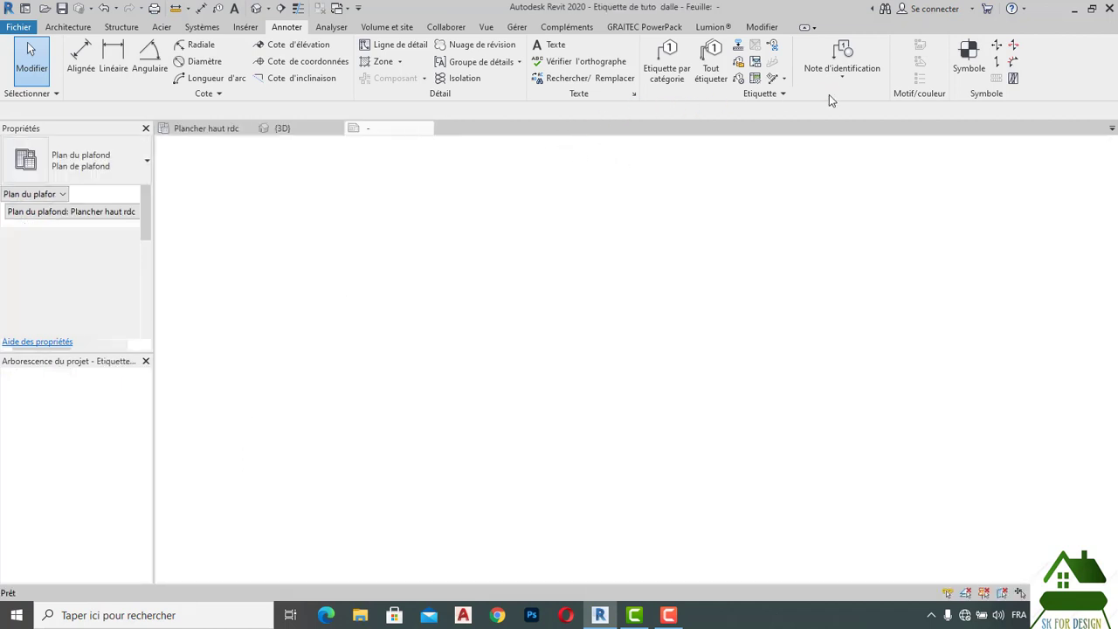
left_click(538, 61)
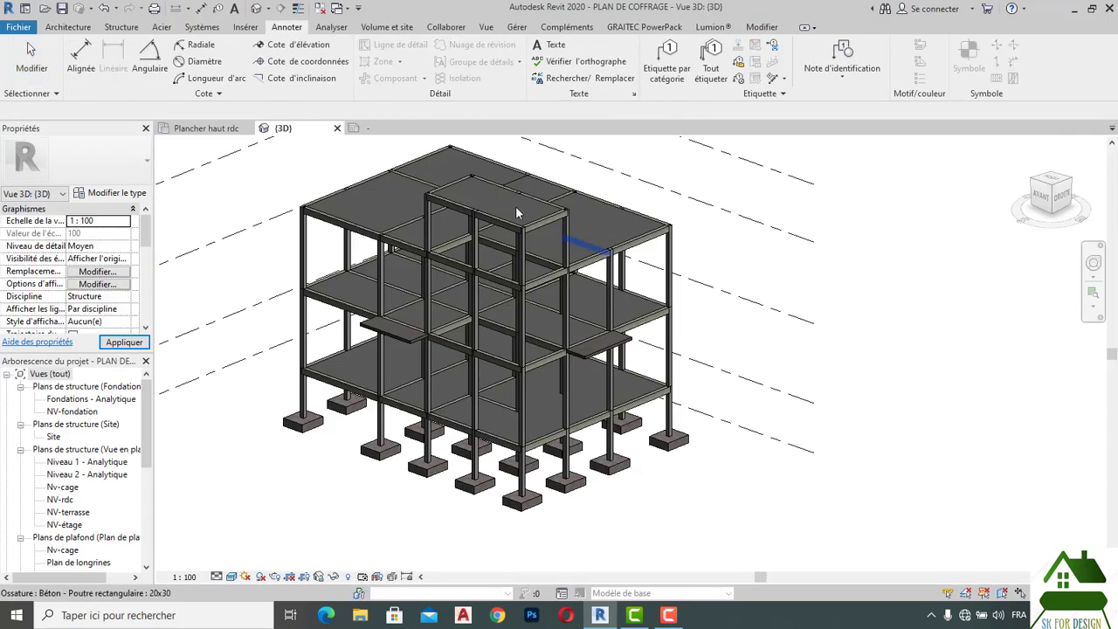
Open the Plancher haut rdc plan and delete the old 20+4 slab tag between grids B and C.
left_click(239, 131)
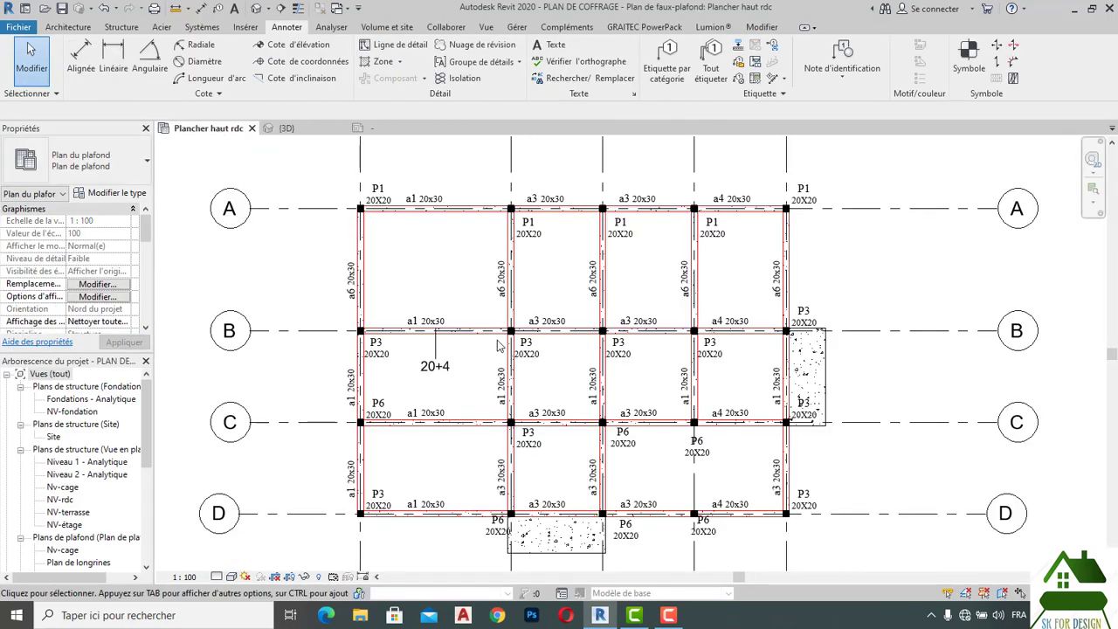
left_click(444, 371)
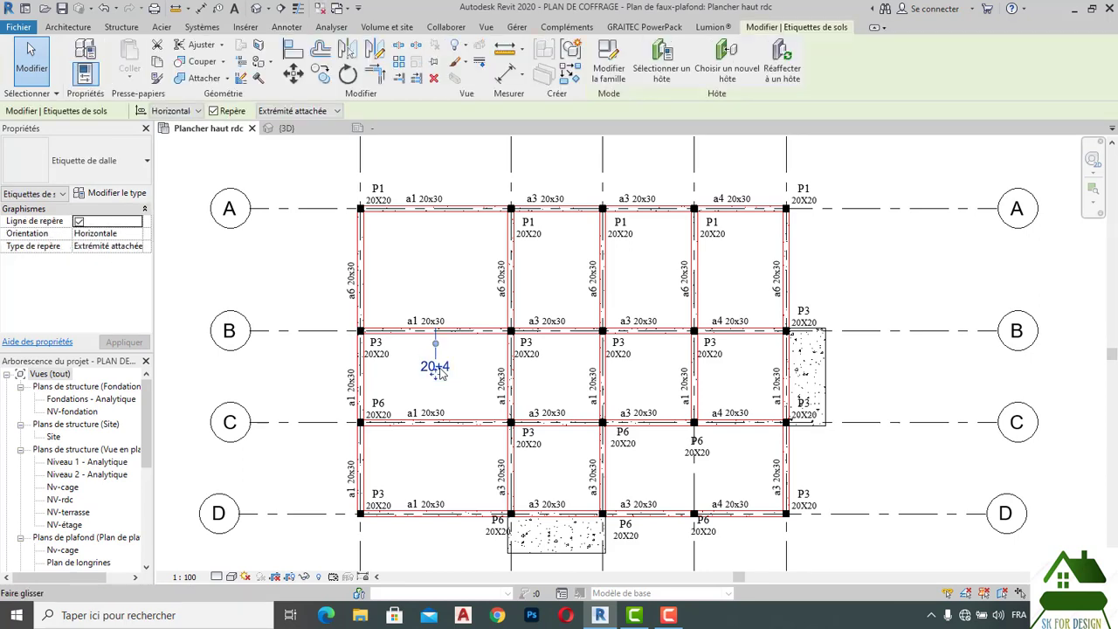
key("Delete")
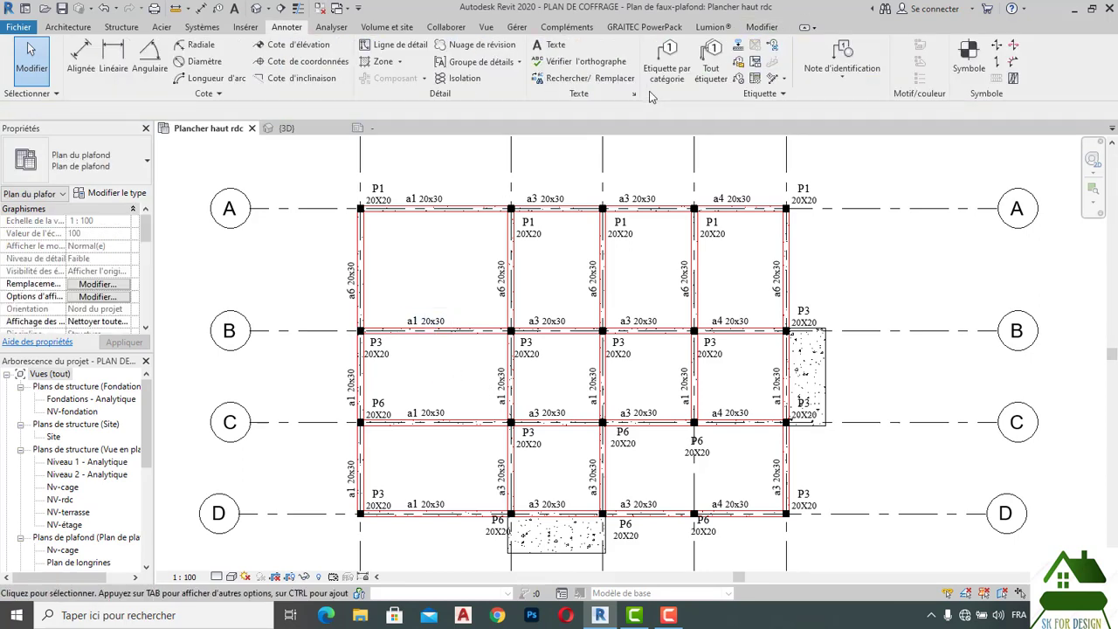
Tag all untagged floors in the current view with Etiquette de tuto dalle for the Etiquettes de sols category.
left_click(713, 68)
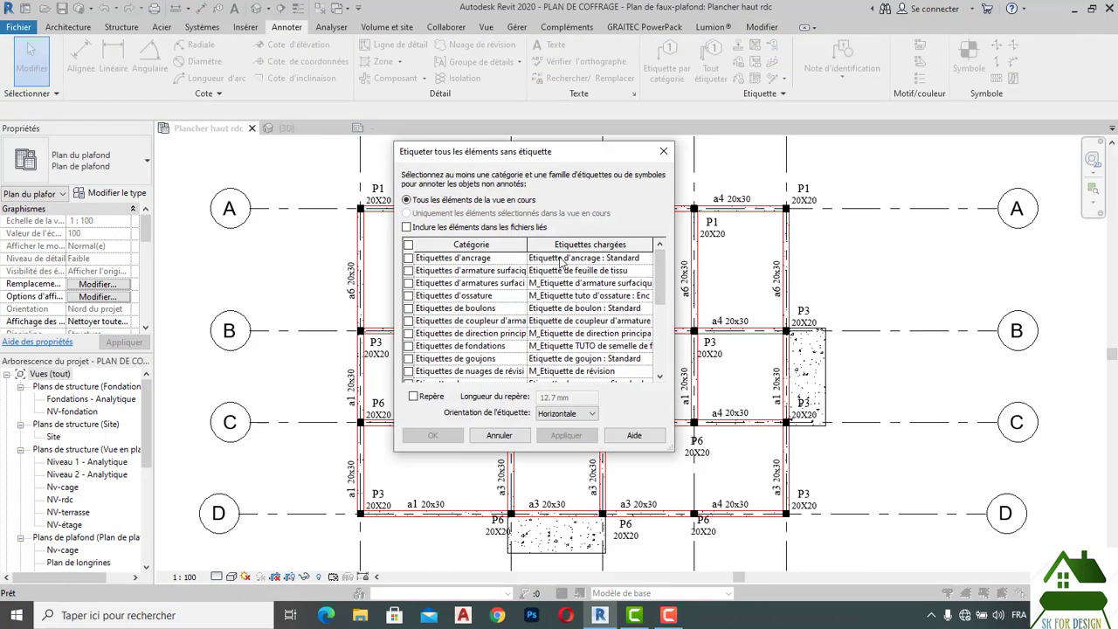
scroll(457, 336, "down", 3)
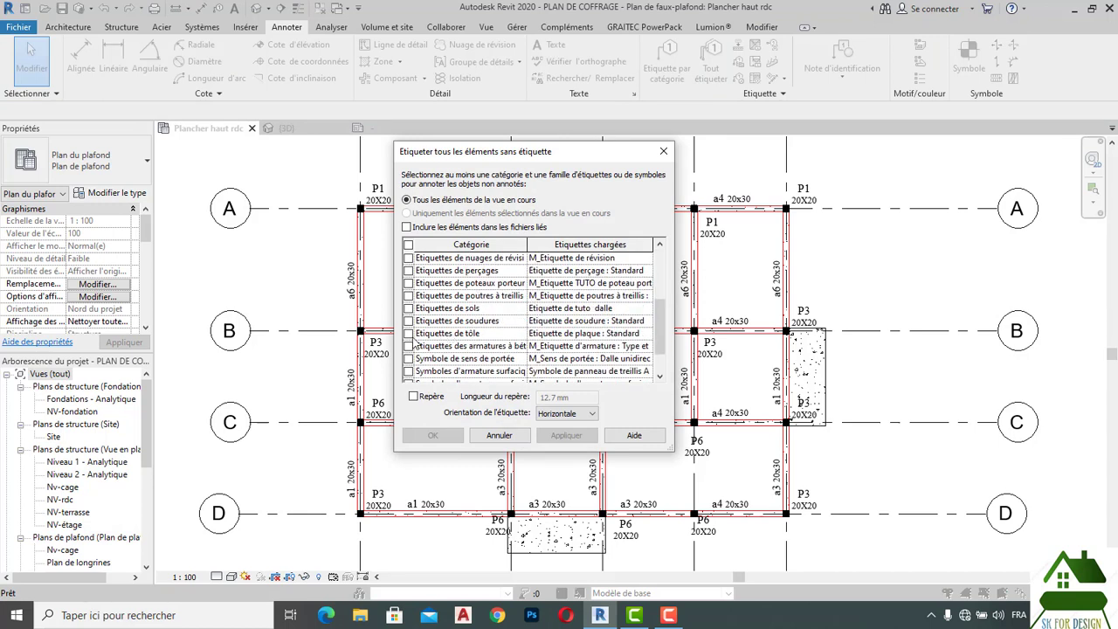
left_click(646, 336)
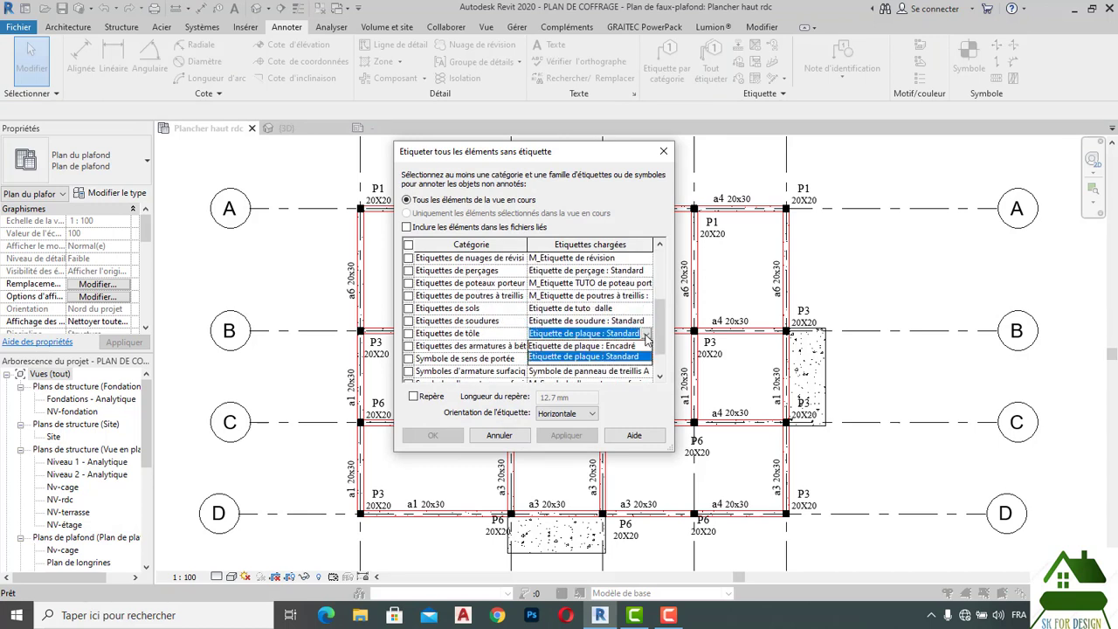
left_click(636, 356)
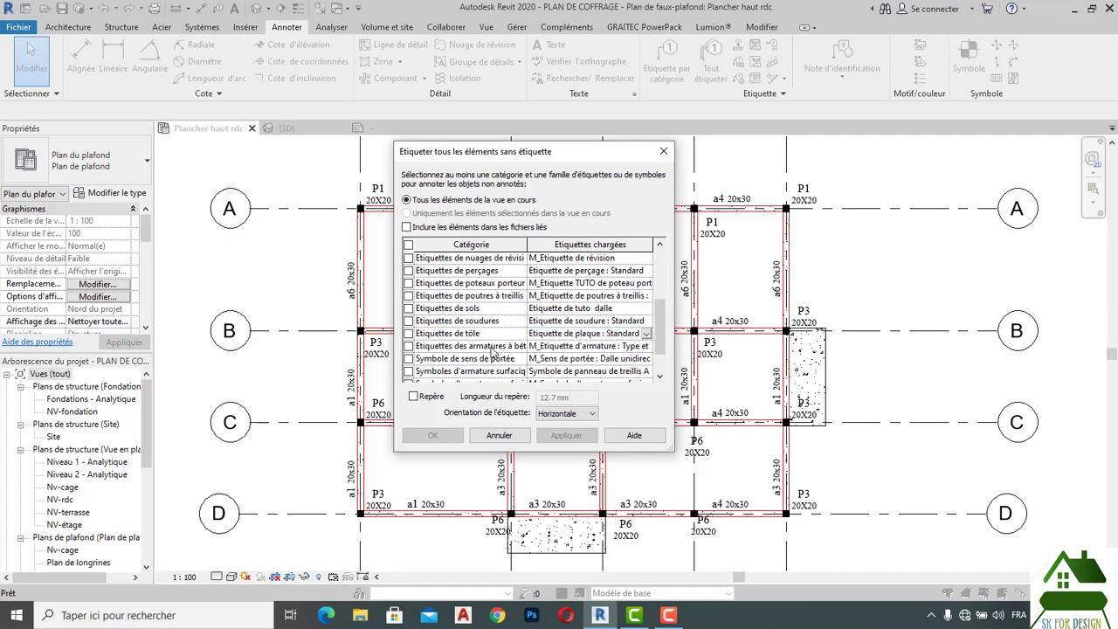
scroll(476, 351, "down", 1)
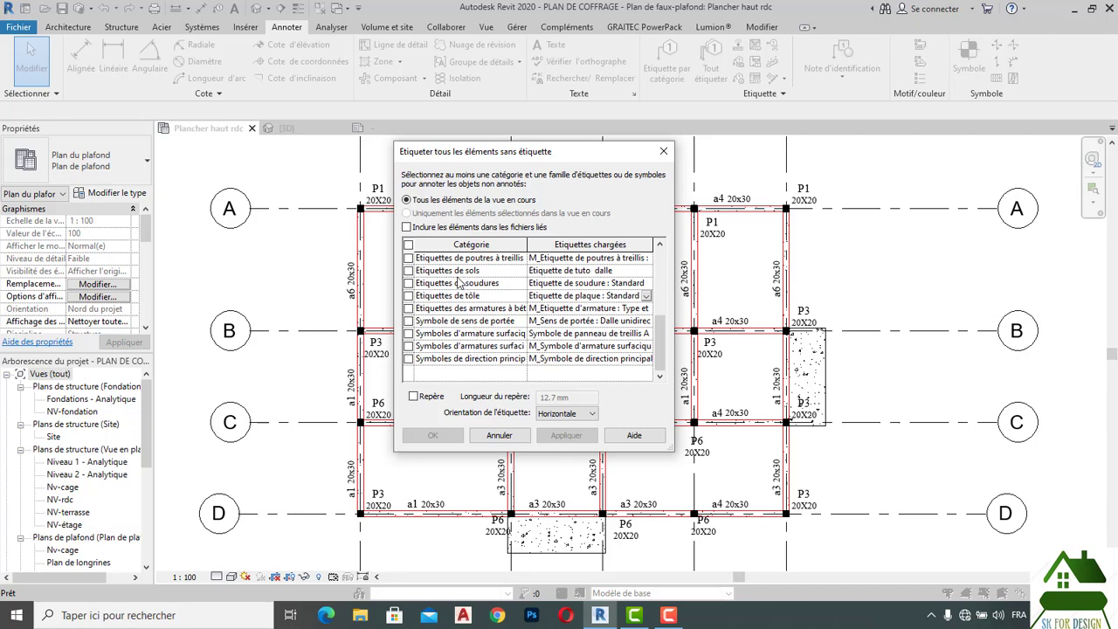
left_click(408, 271)
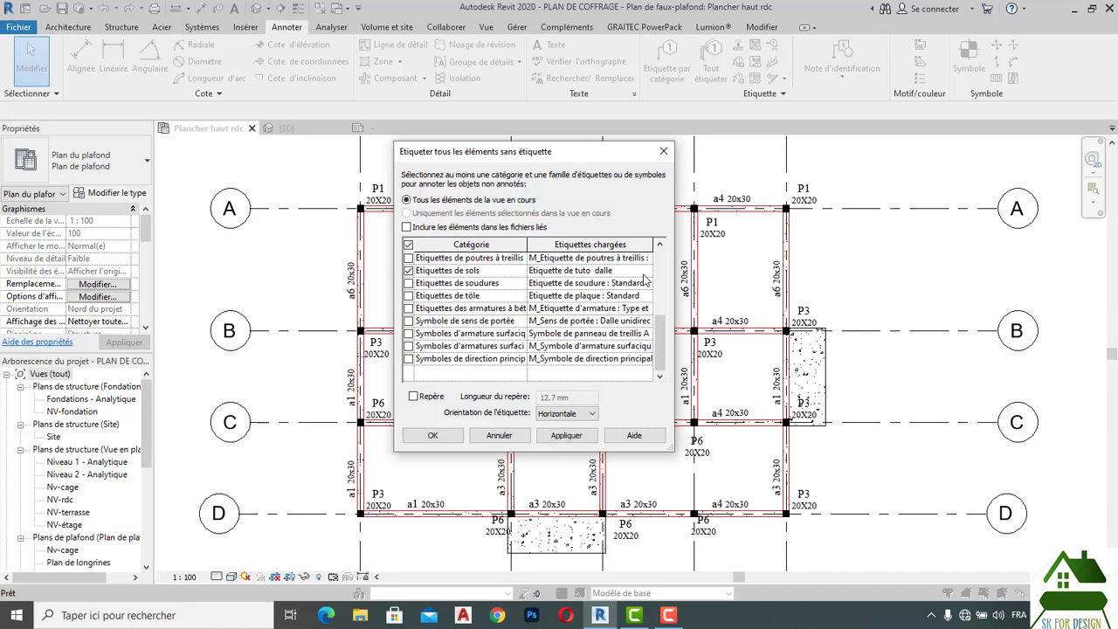
left_click(643, 272)
left_click(644, 271)
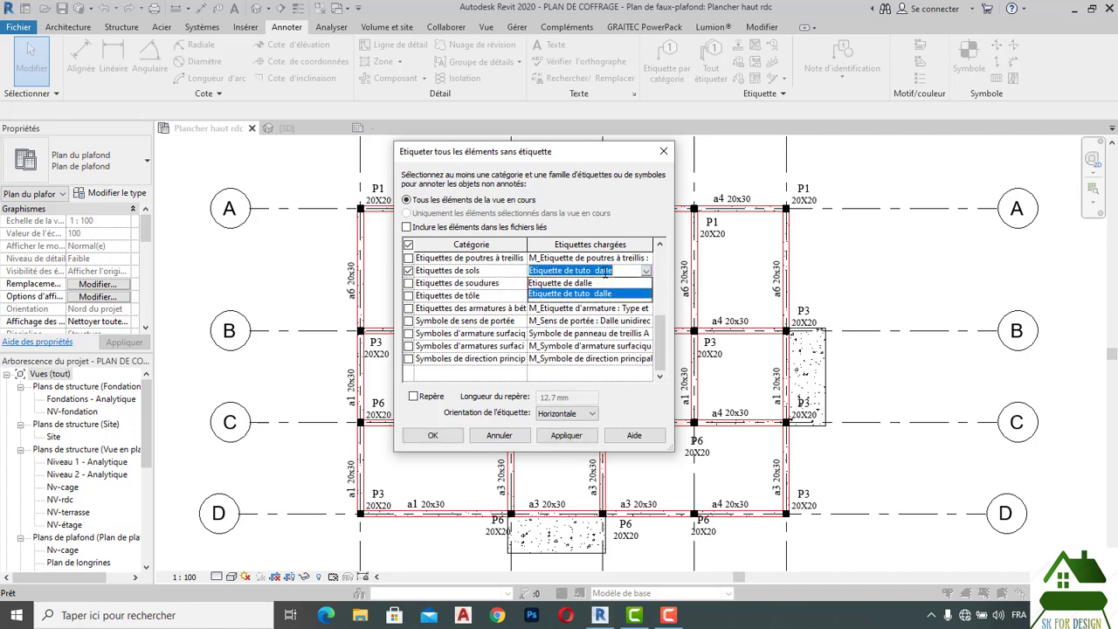
left_click(599, 271)
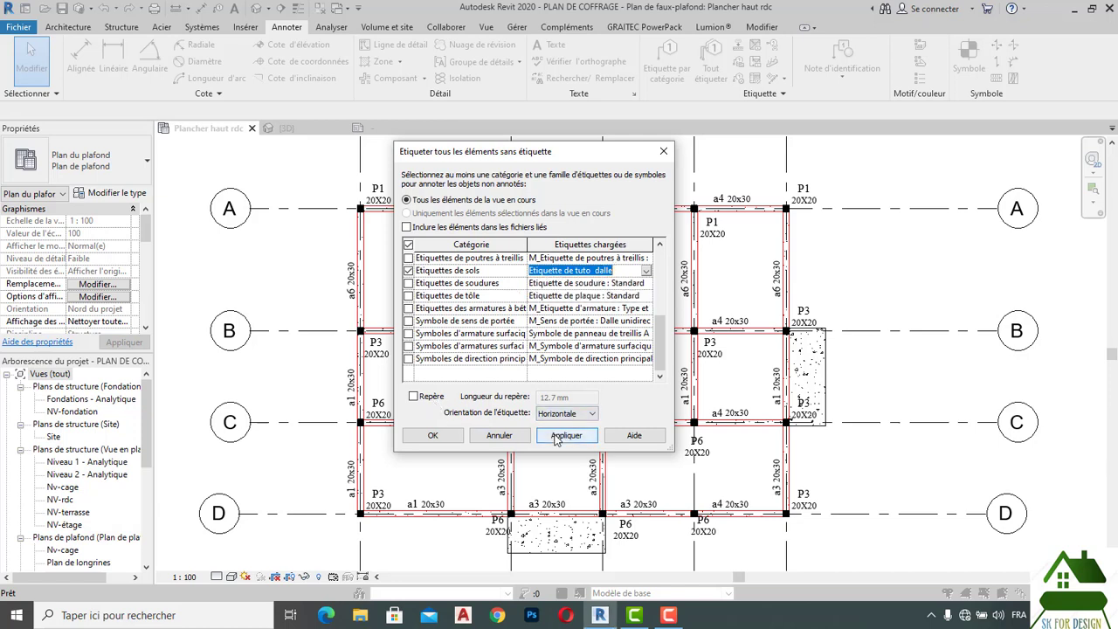
left_click(430, 436)
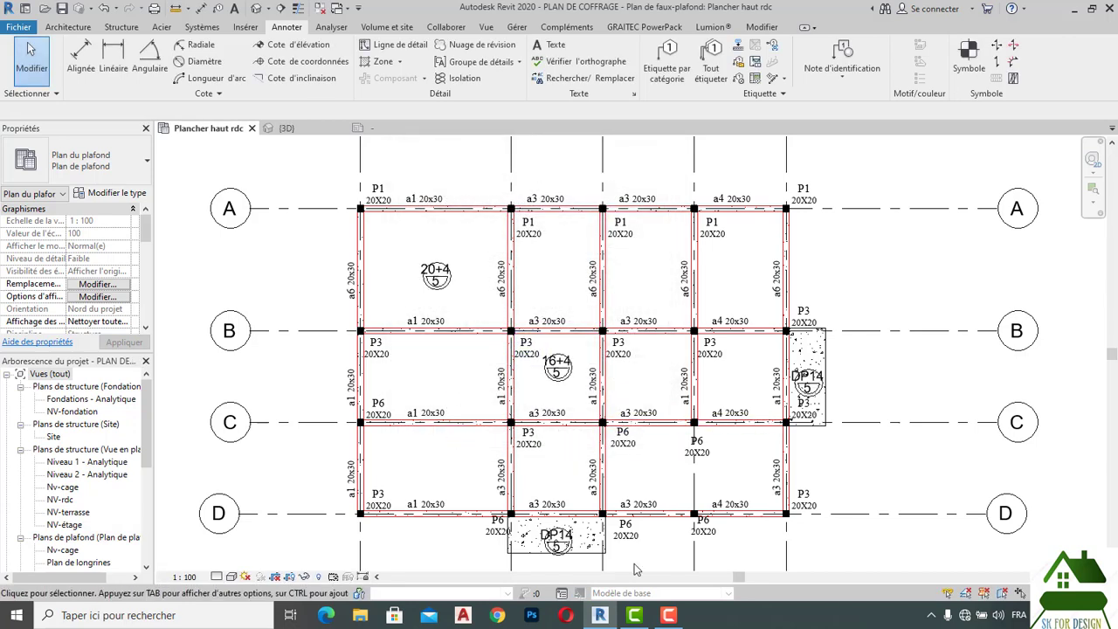
Examine the new slab tags across the Plancher haut rdc plan and switch to the 3D view.
scroll(581, 550, "up", 2)
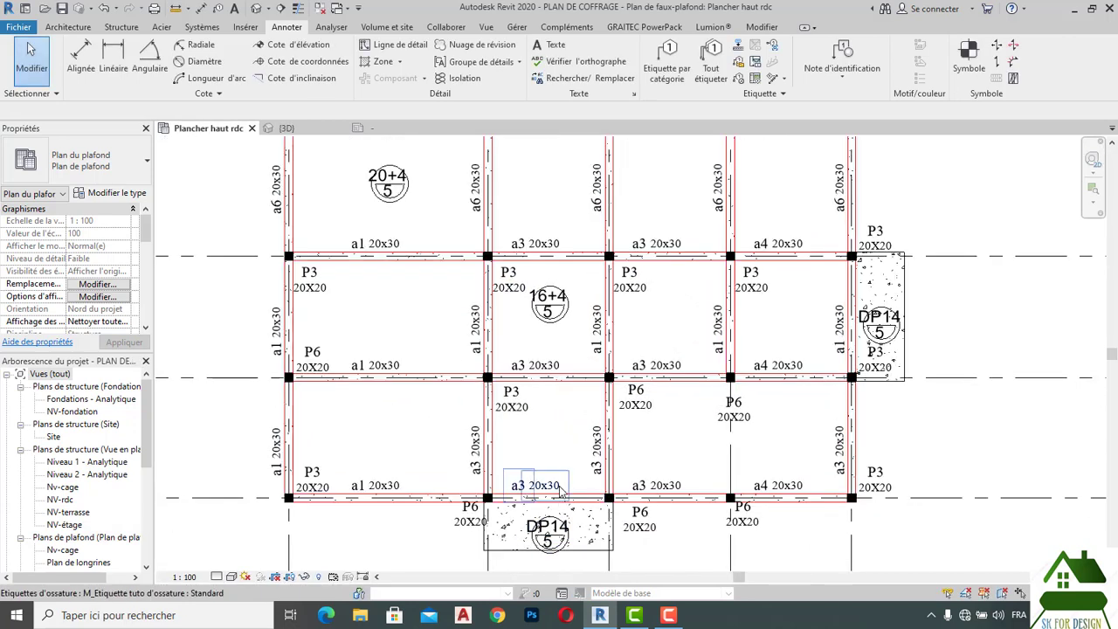
scroll(516, 468, "down", 1)
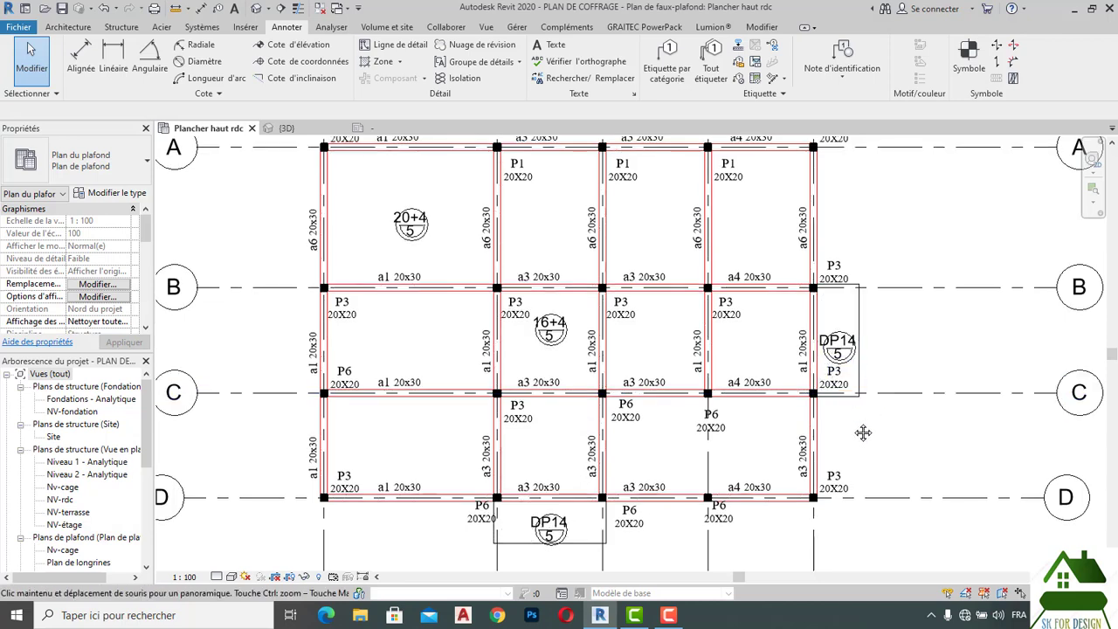
scroll(857, 427, "down", 1)
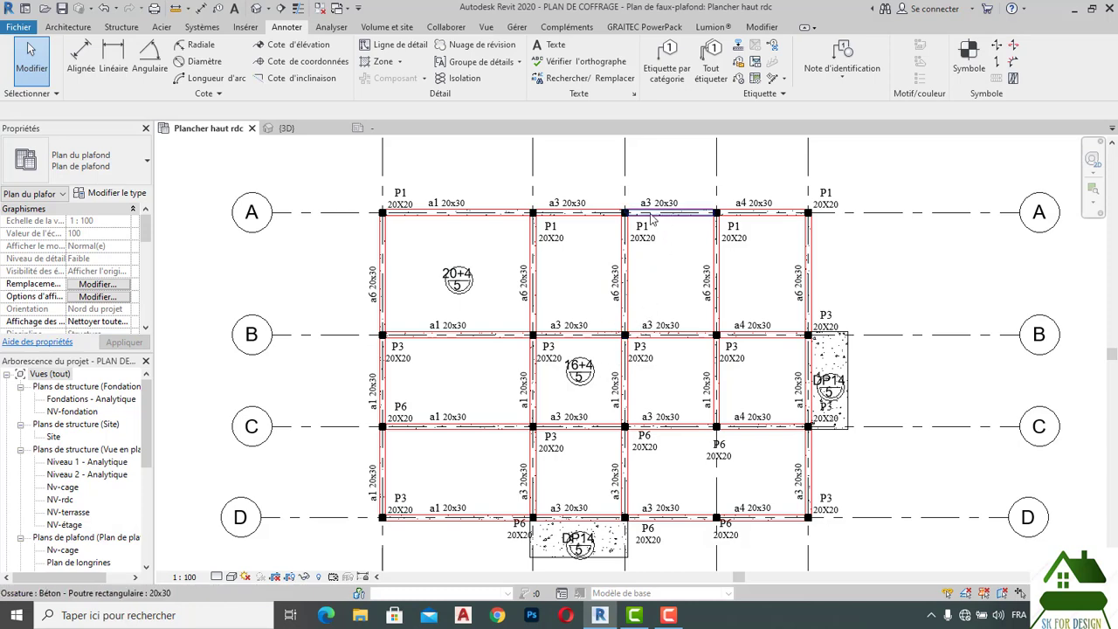
scroll(650, 220, "up", 1)
left_click(289, 128)
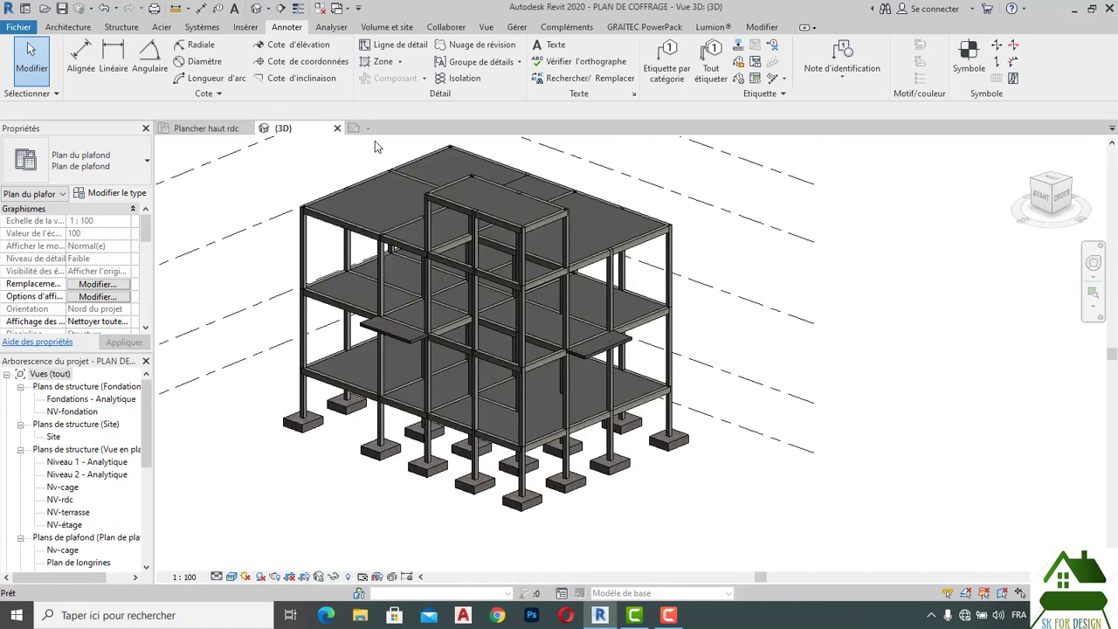
Return to the Plancher haut rdc plan and tag the untagged 16+4 slab between grids A and C by category.
scroll(558, 328, "up", 4)
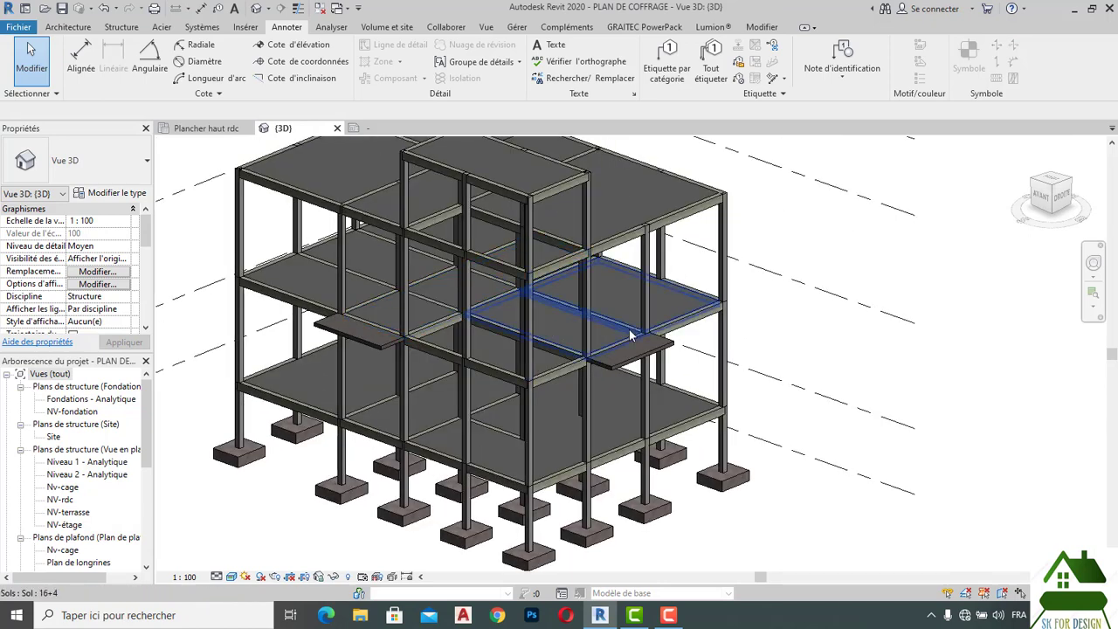
left_click(206, 127)
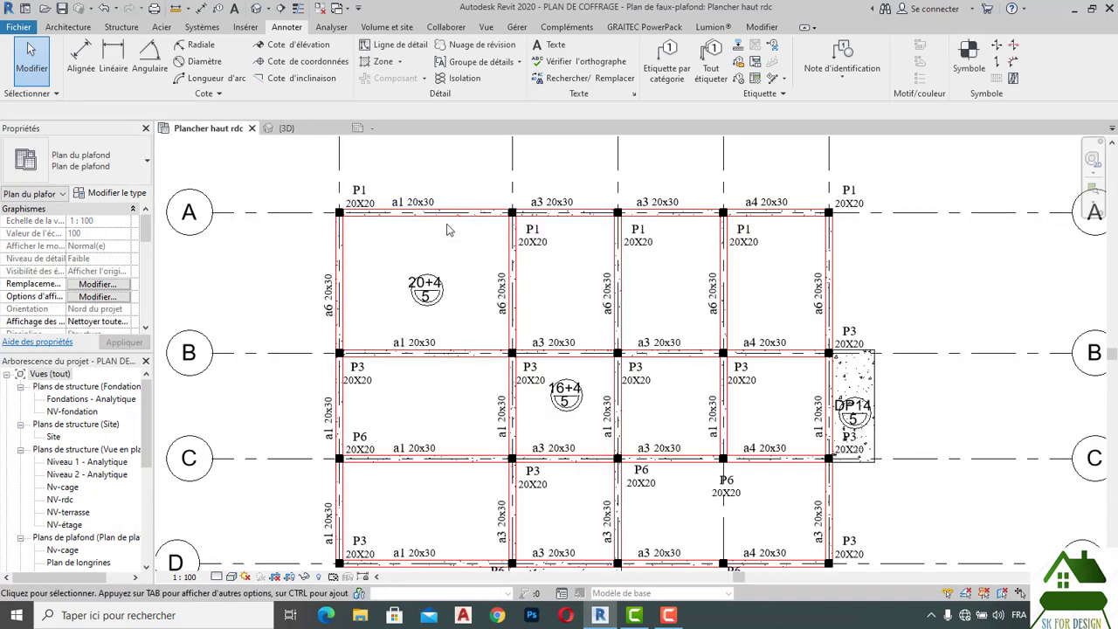
scroll(447, 227, "down", 1)
left_click(662, 63)
left_click(734, 284)
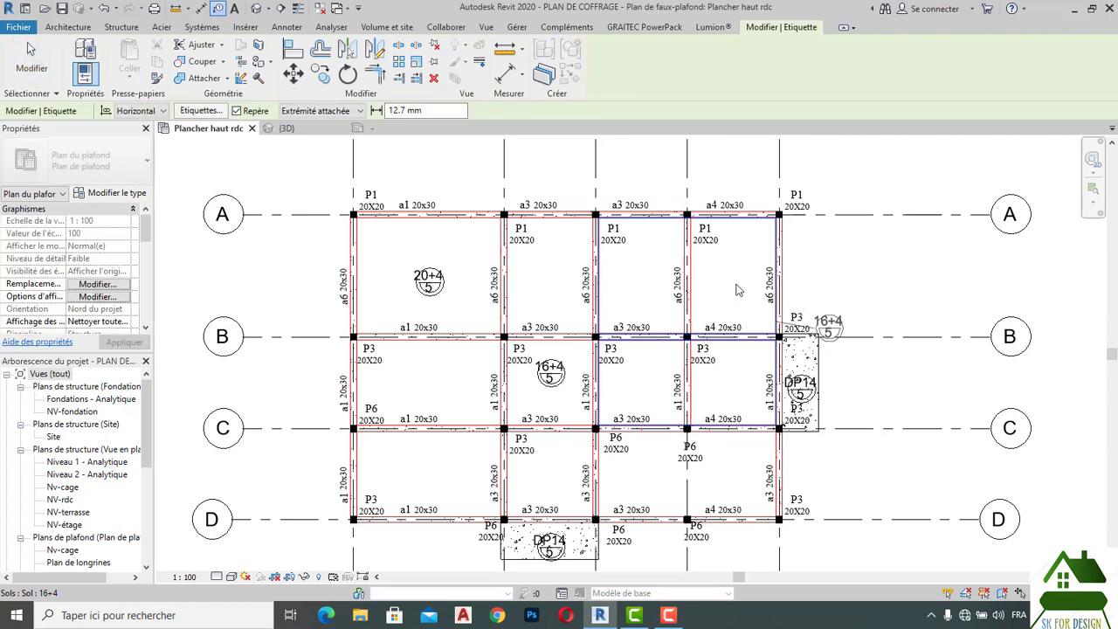
left_click(799, 286)
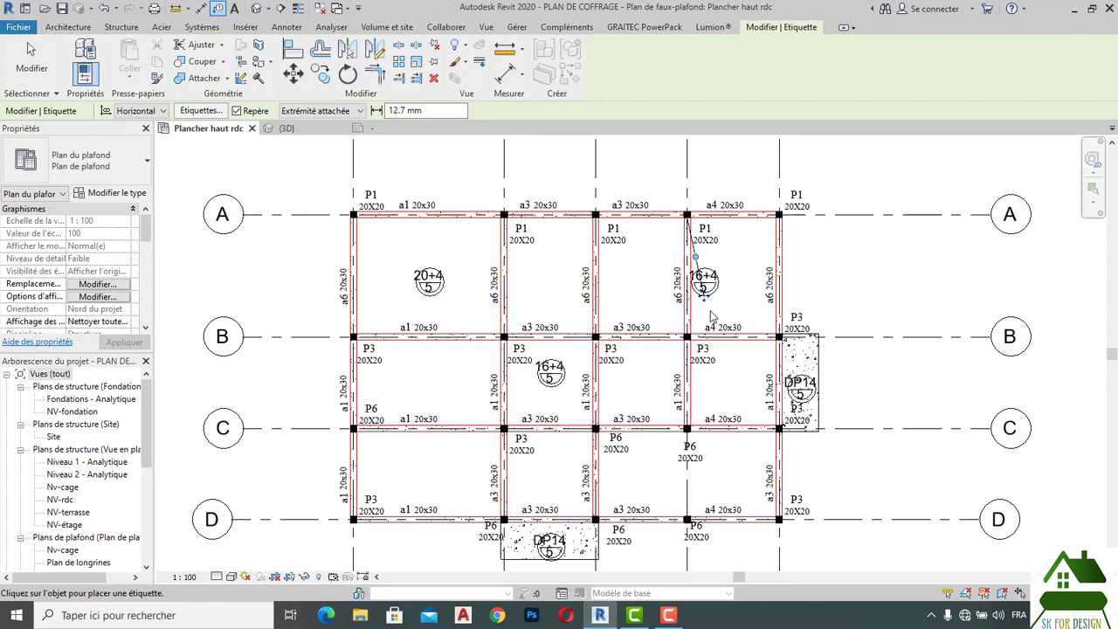
Remove the leader from the new 16+4 tag and move the tag into the slab's bay between grids B and C.
left_click(249, 111)
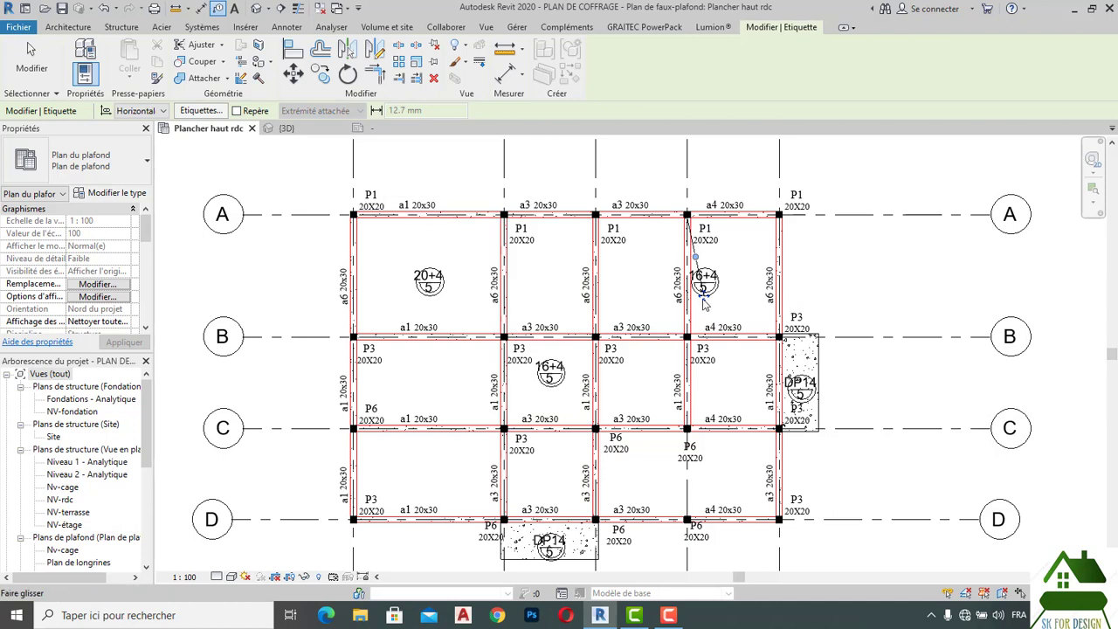
left_click_drag(705, 295, 724, 282)
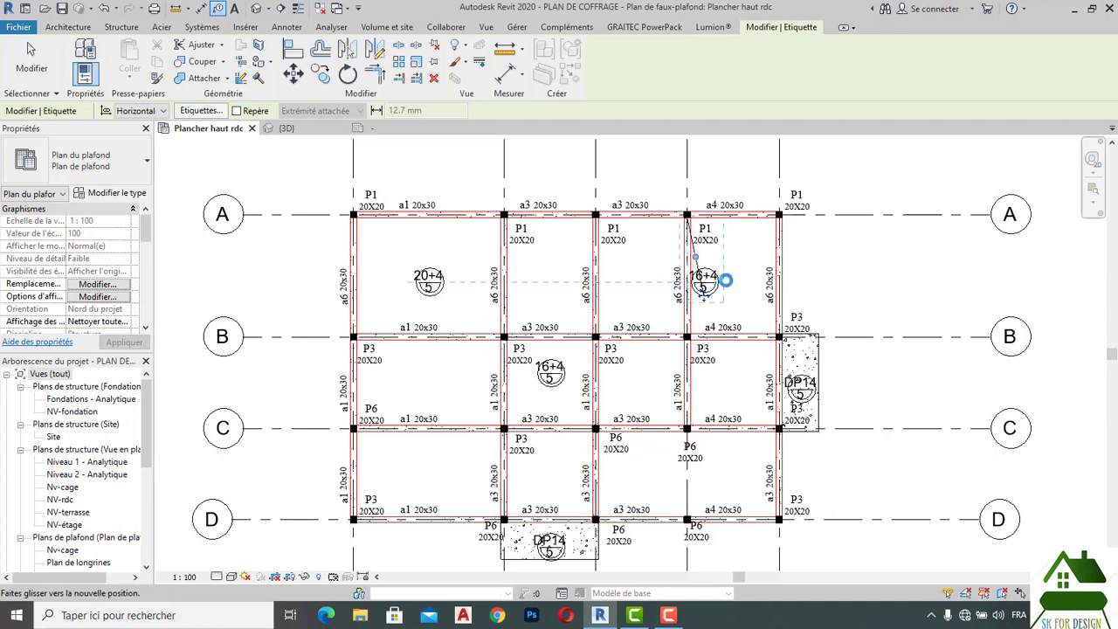
left_click(731, 287)
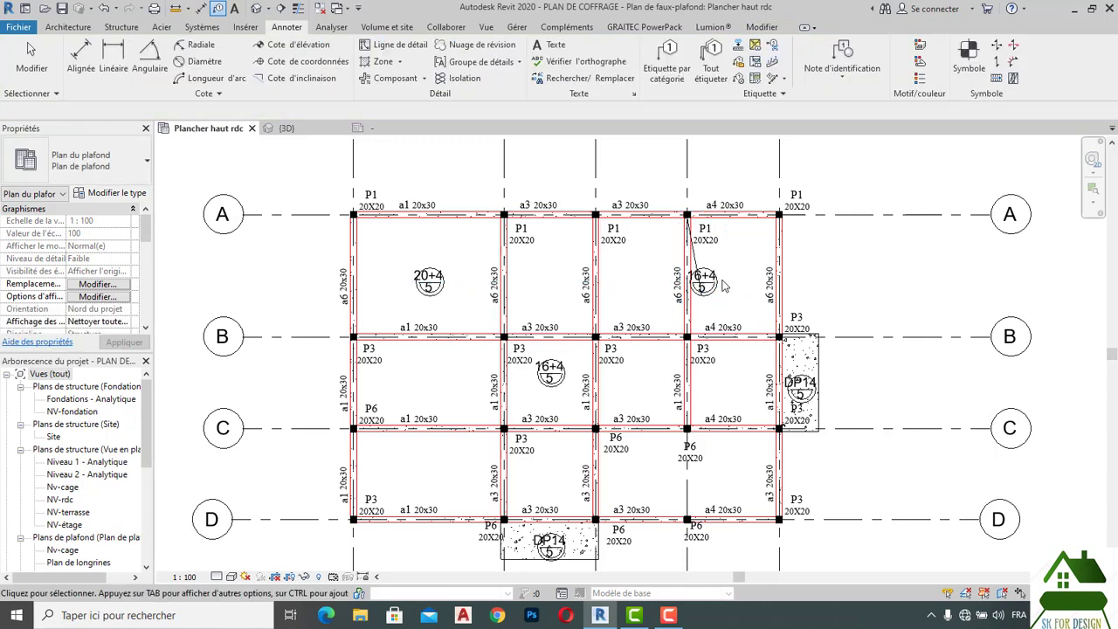
left_click(718, 284)
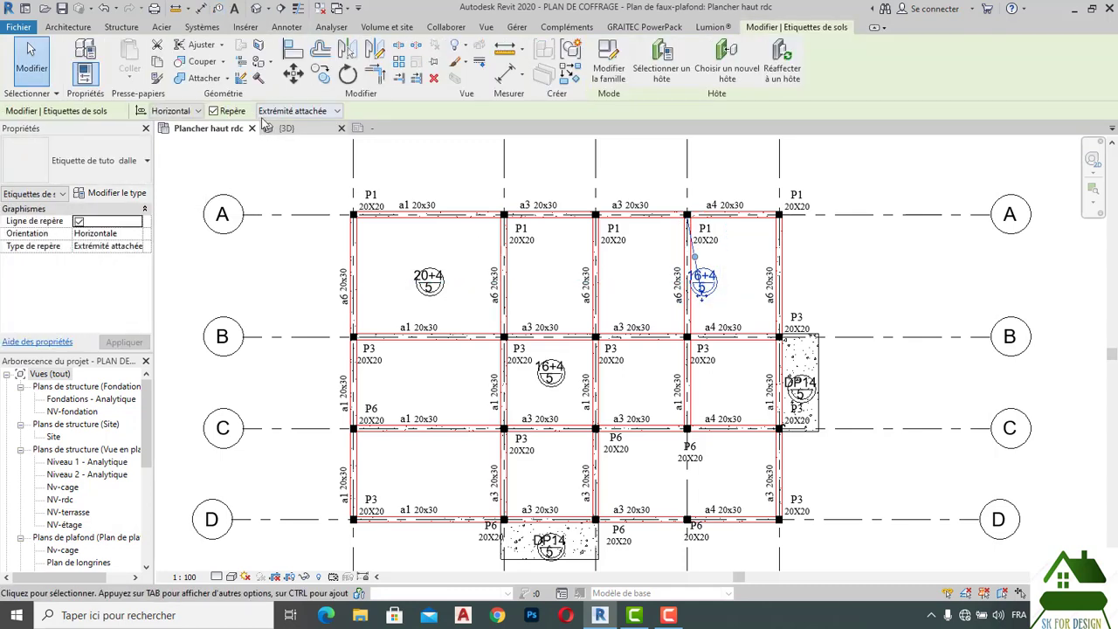
left_click(213, 111)
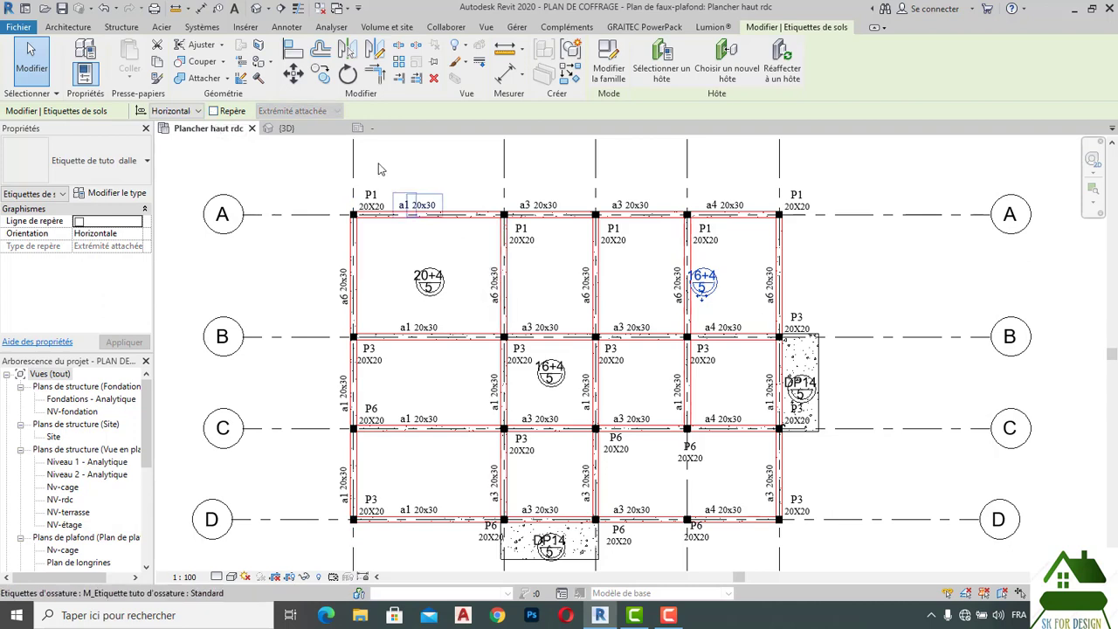
left_click_drag(703, 281, 662, 357)
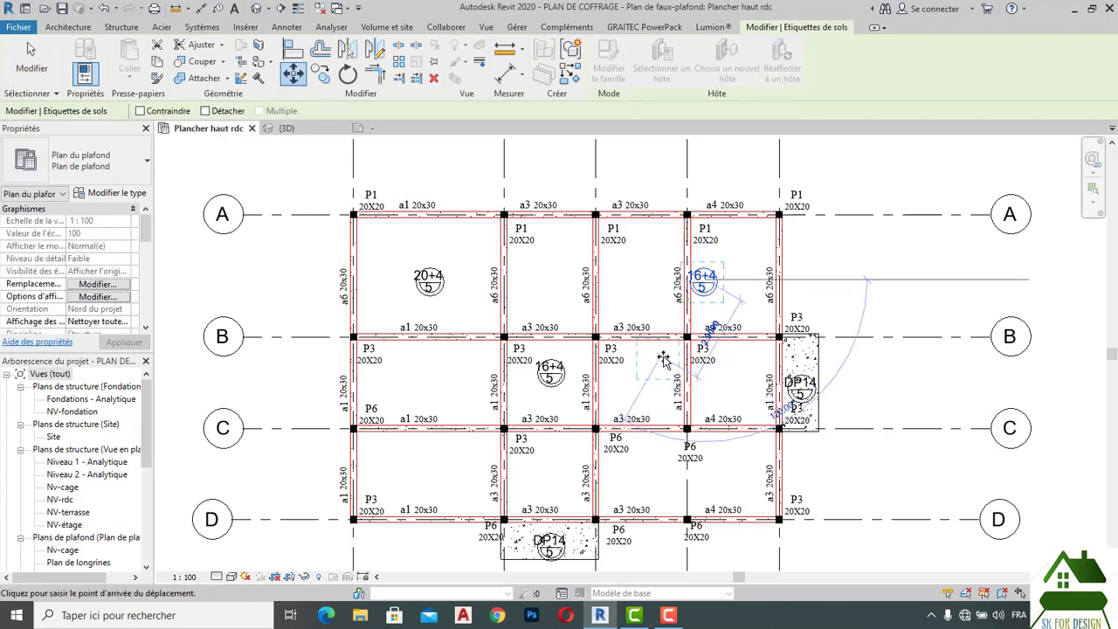
left_click(664, 358)
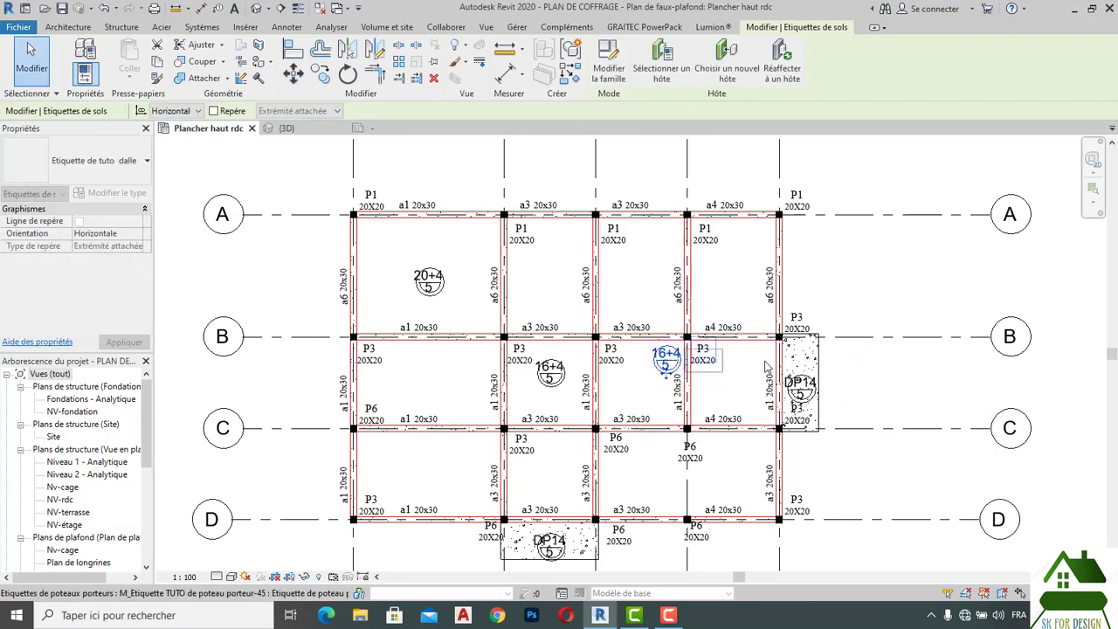
key("Escape")
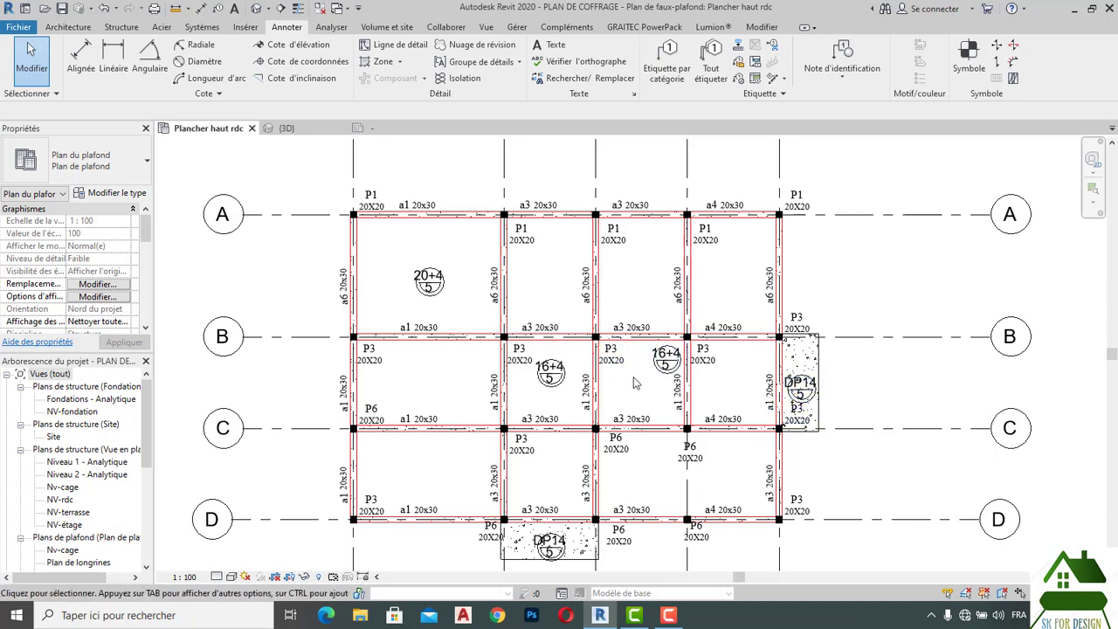
Inspect the 20+4 slab tag and return to the Etiquette de tuto dalle family for editing.
scroll(442, 288, "up", 3)
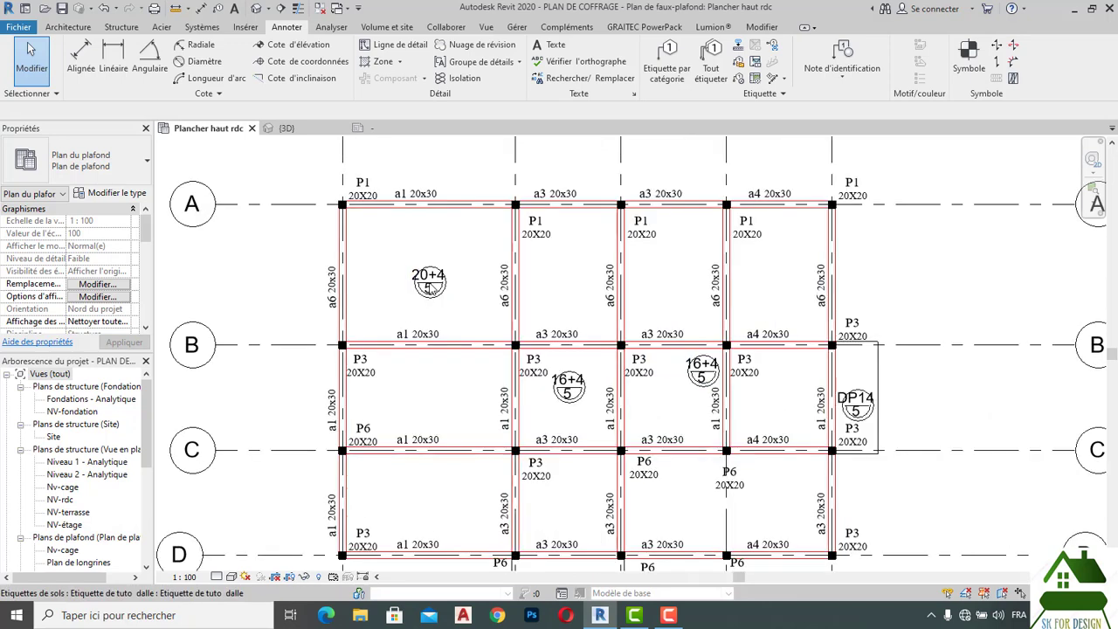
scroll(440, 277, "down", 1)
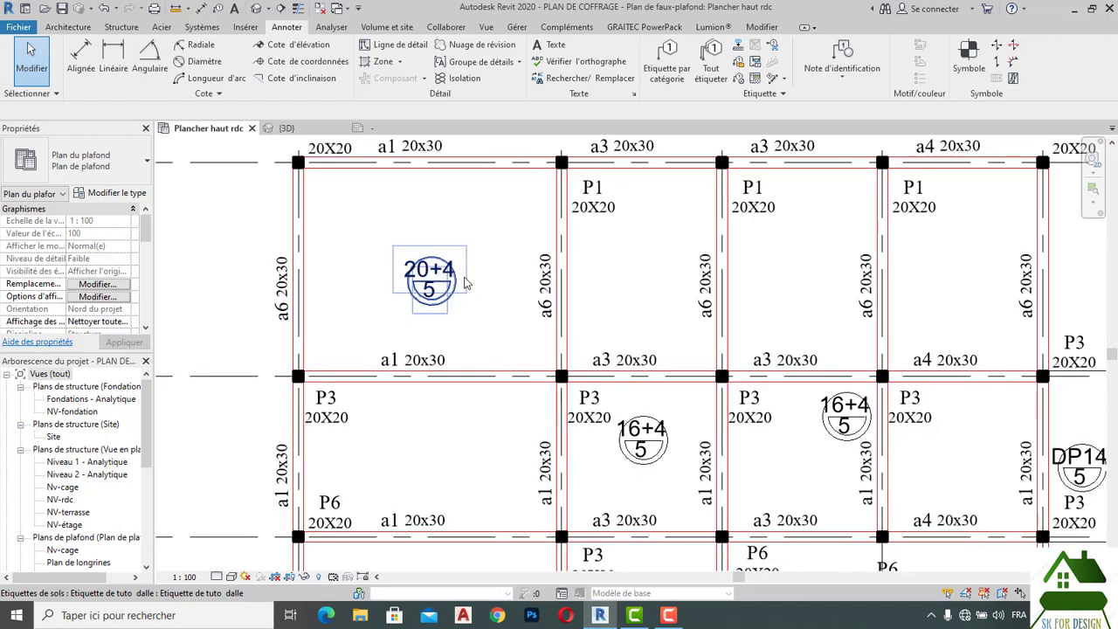
left_click(443, 289)
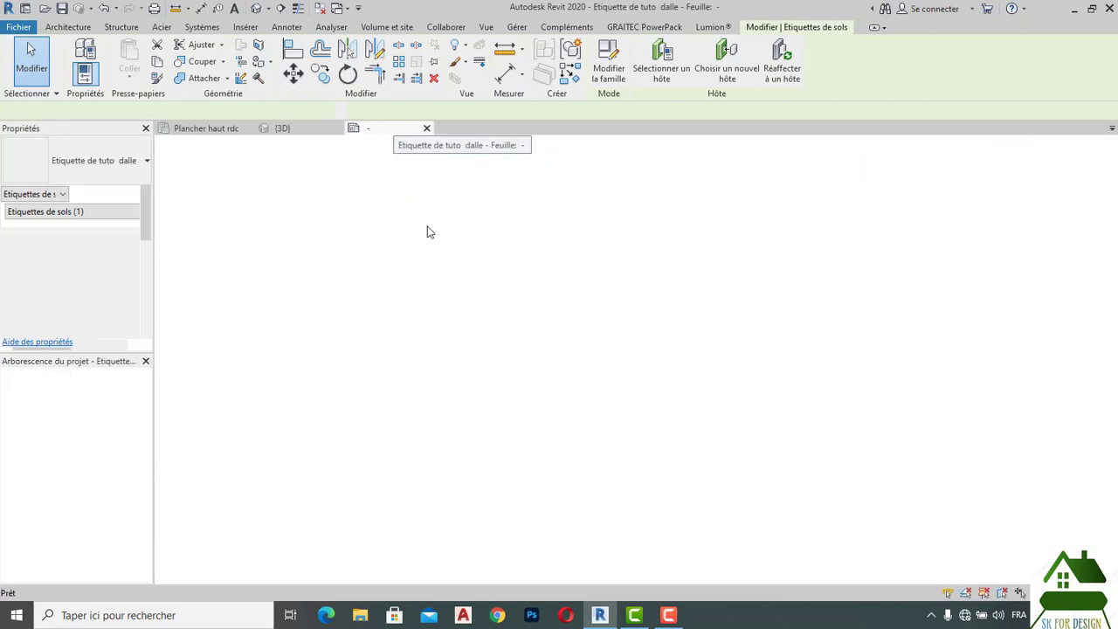
Duplicate the upper type-name label's 3mm type as a new label type named 2 mm.
left_click(622, 319)
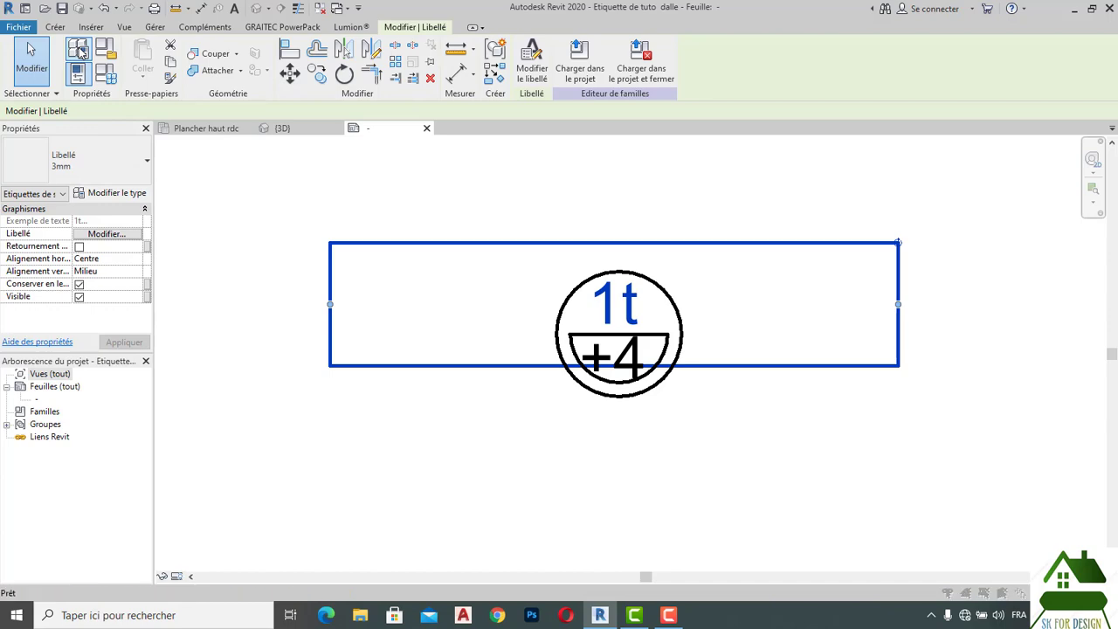
left_click(78, 49)
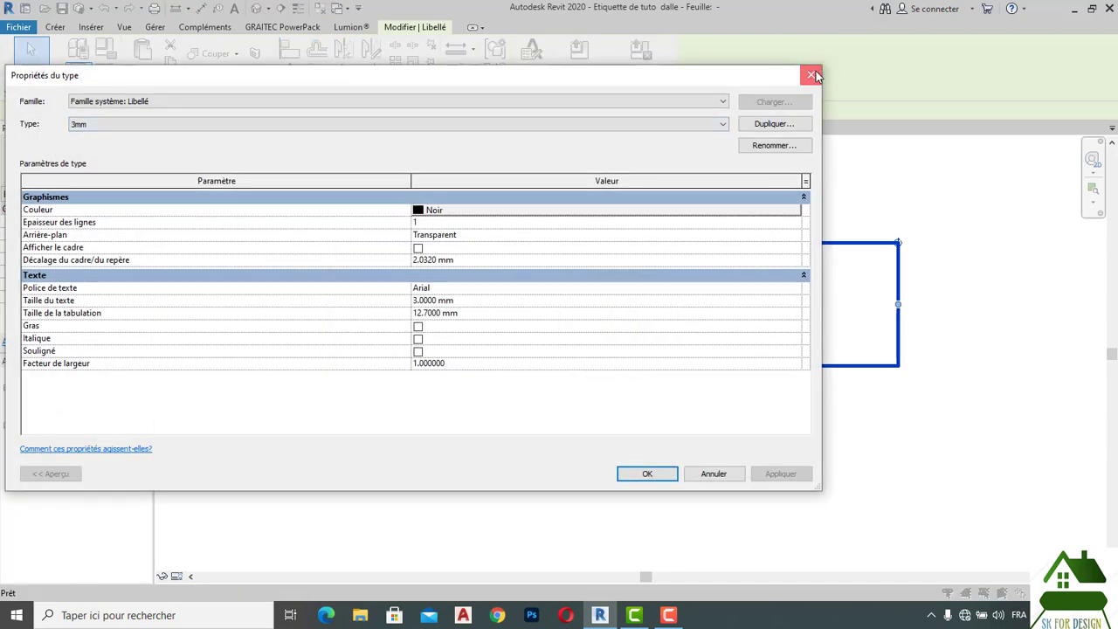
left_click(812, 76)
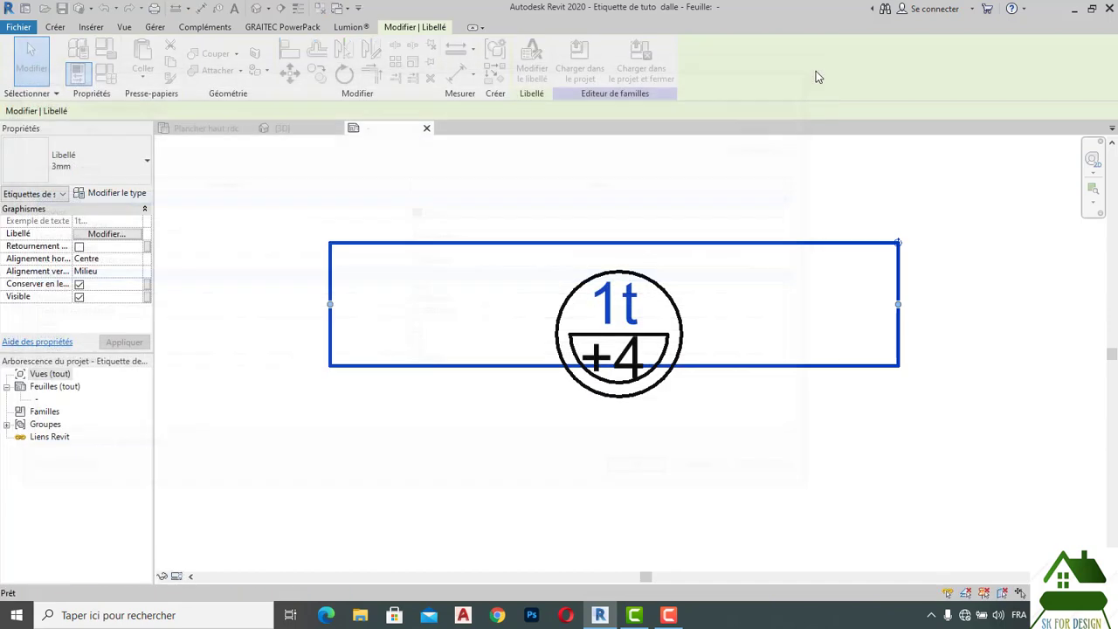
left_click(148, 169)
left_click(78, 50)
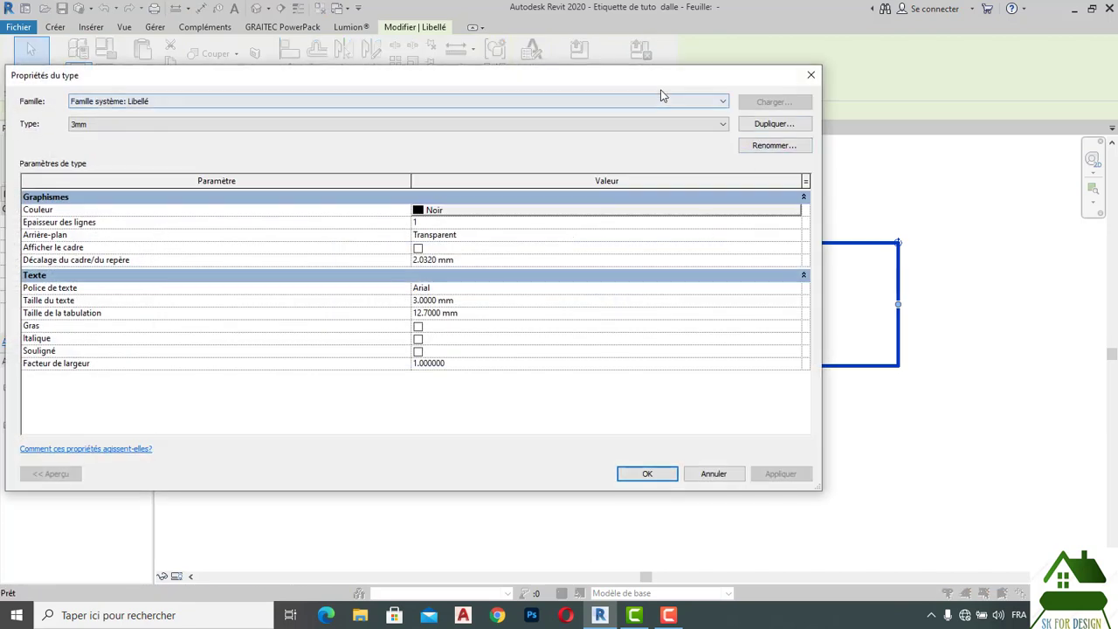
left_click_drag(660, 79, 794, 65)
left_click(910, 111)
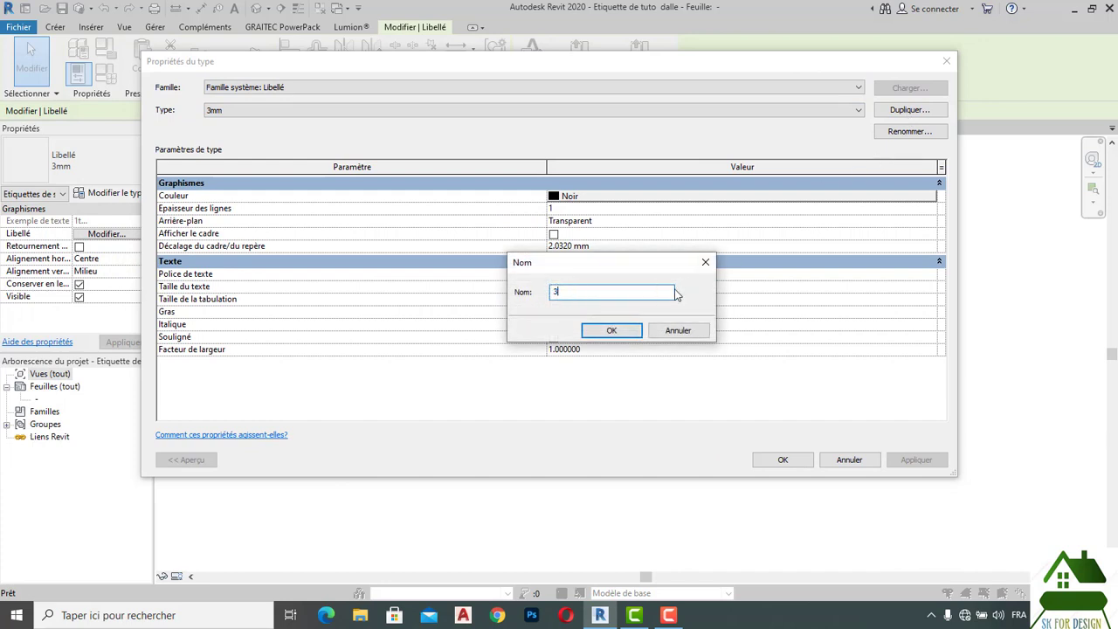
key("BackSpace")
left_click(611, 330)
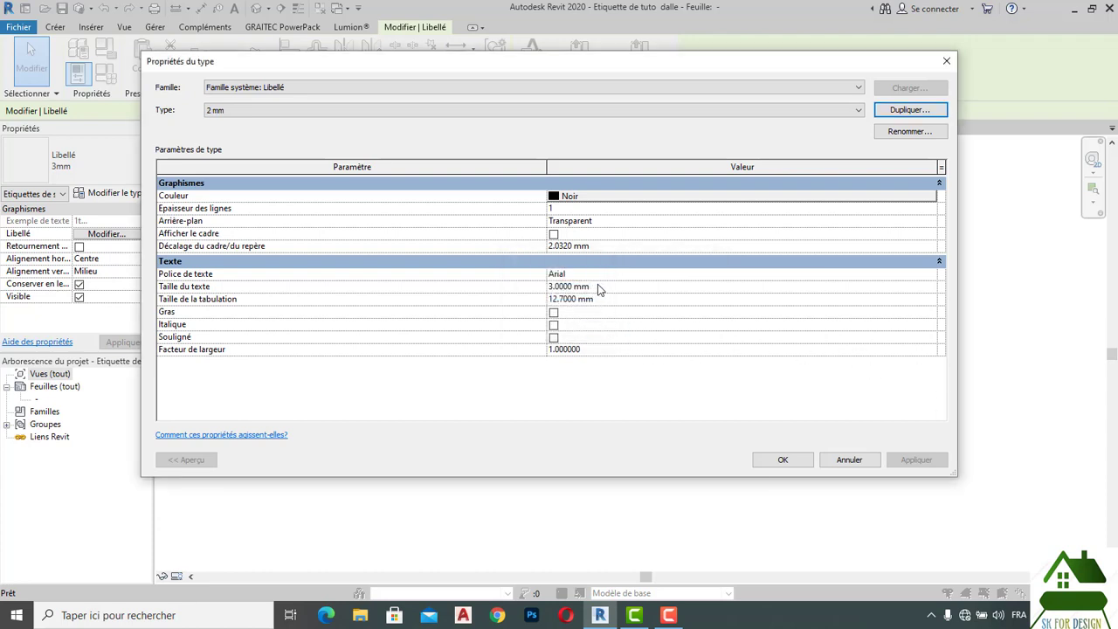
Set the 2 mm label type's text size to 2 mm and its font to Times New Roman.
left_click(610, 290)
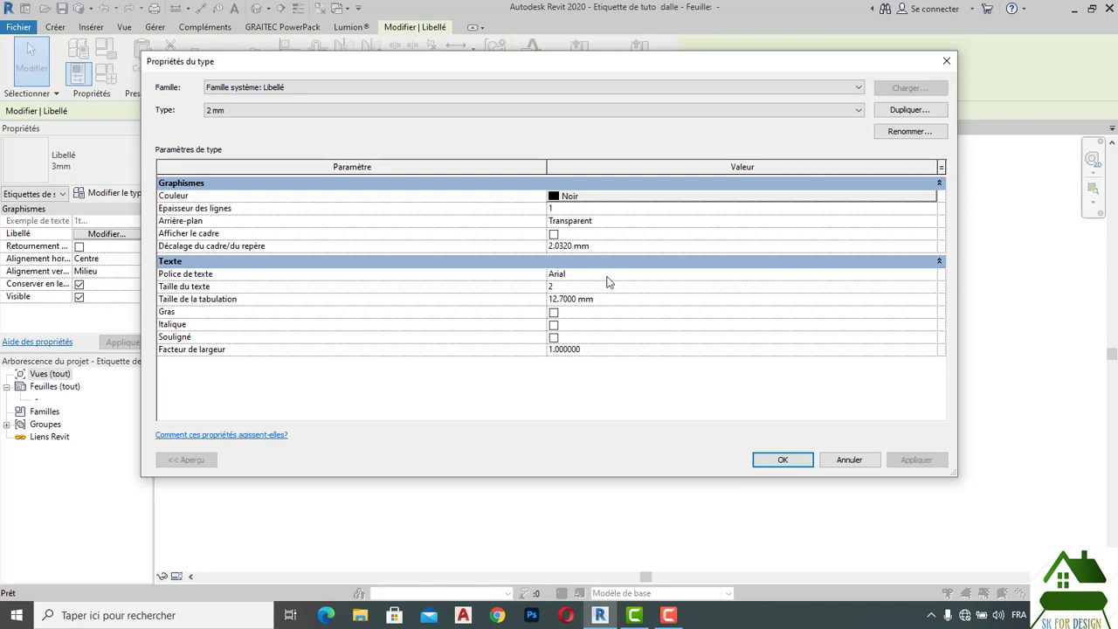
left_click(934, 274)
left_click(930, 275)
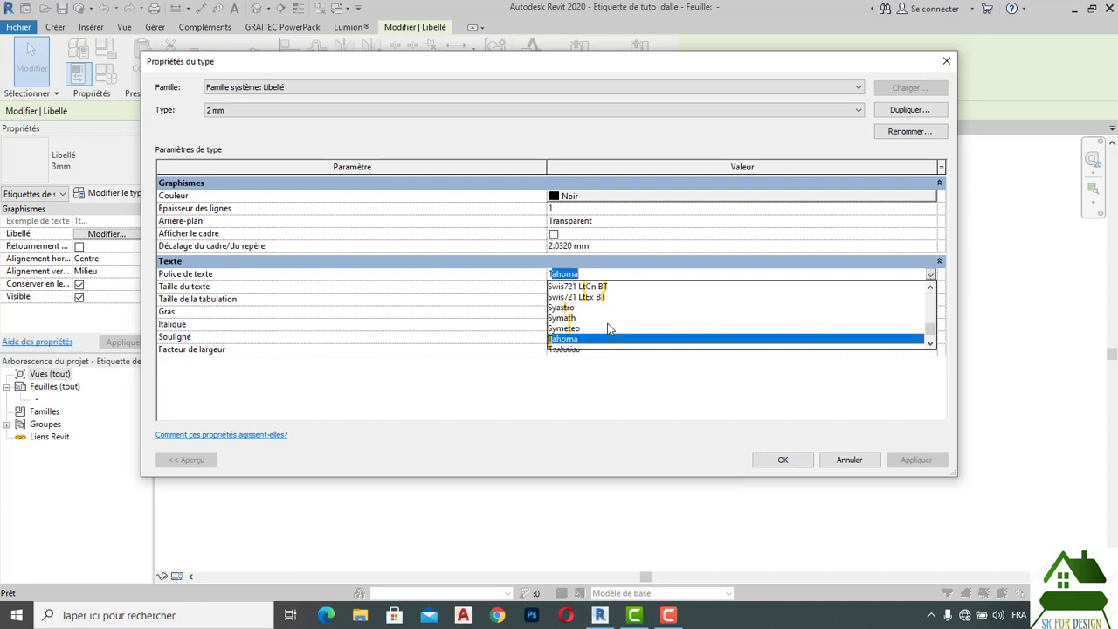
scroll(608, 329, "down", 1)
scroll(598, 313, "up", 1)
scroll(598, 313, "down", 2)
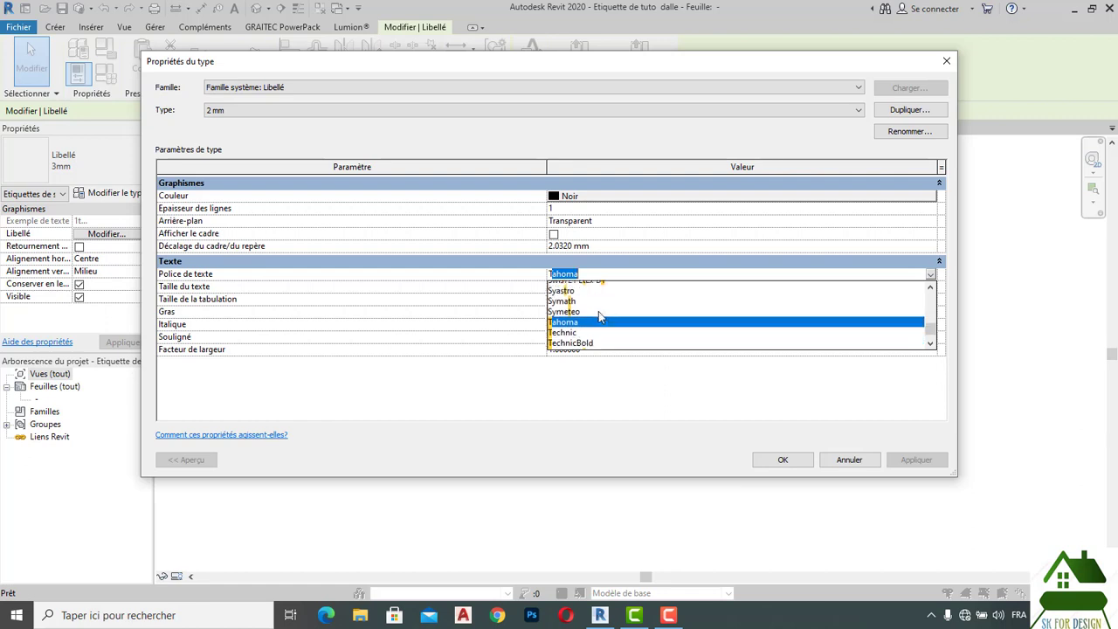
left_click(601, 329)
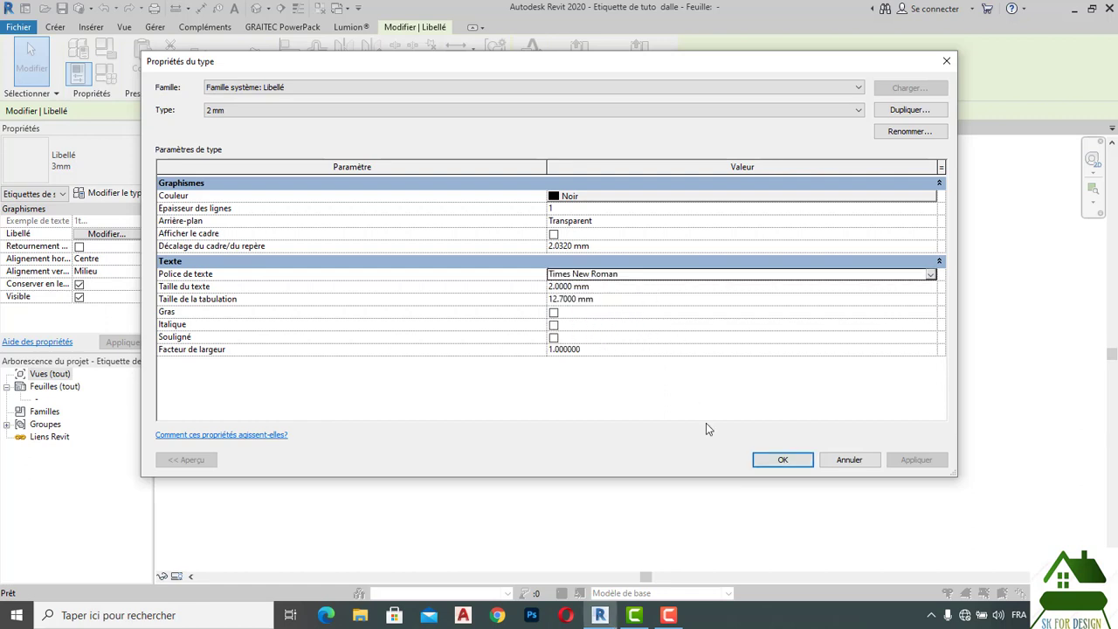
left_click(772, 459)
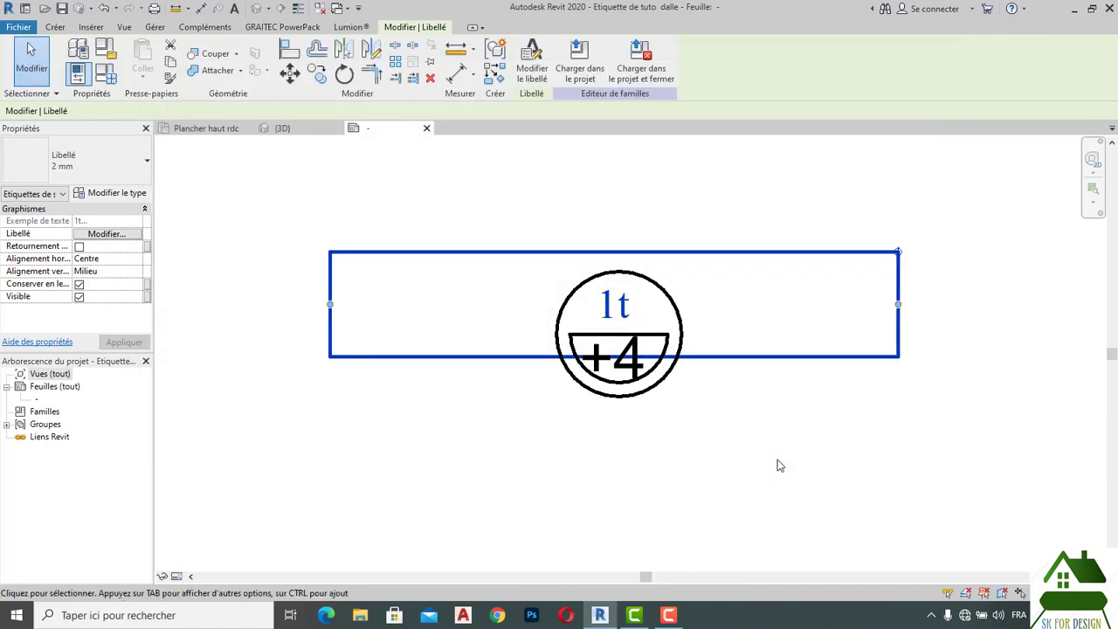
Assign the 2 mm label type to the lower elevation label in the tag.
left_click(661, 440)
left_click(627, 365)
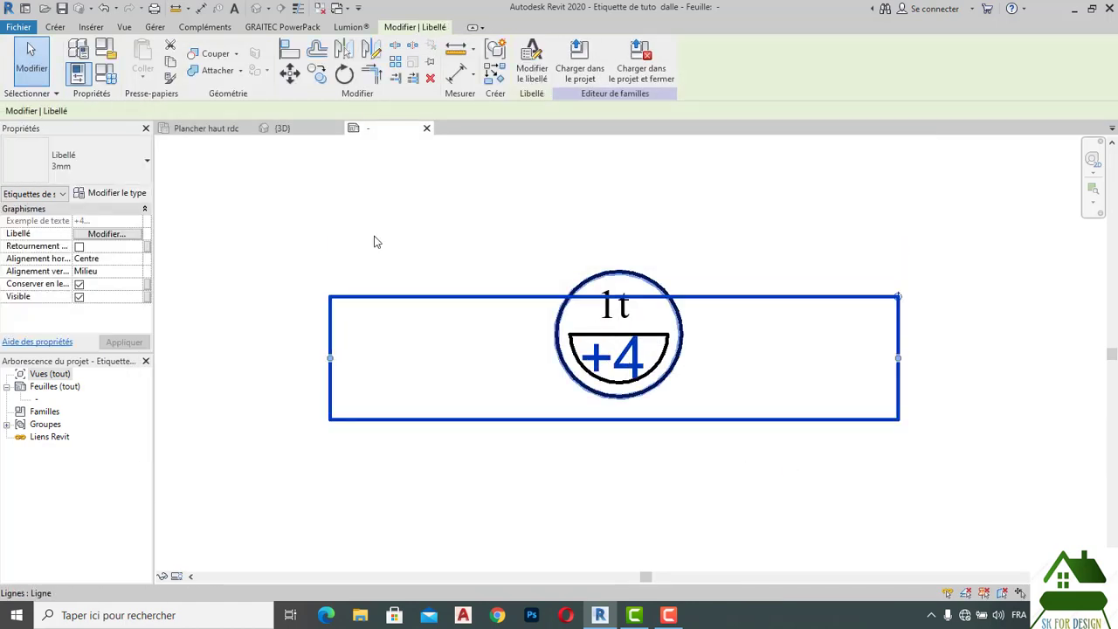
left_click(93, 163)
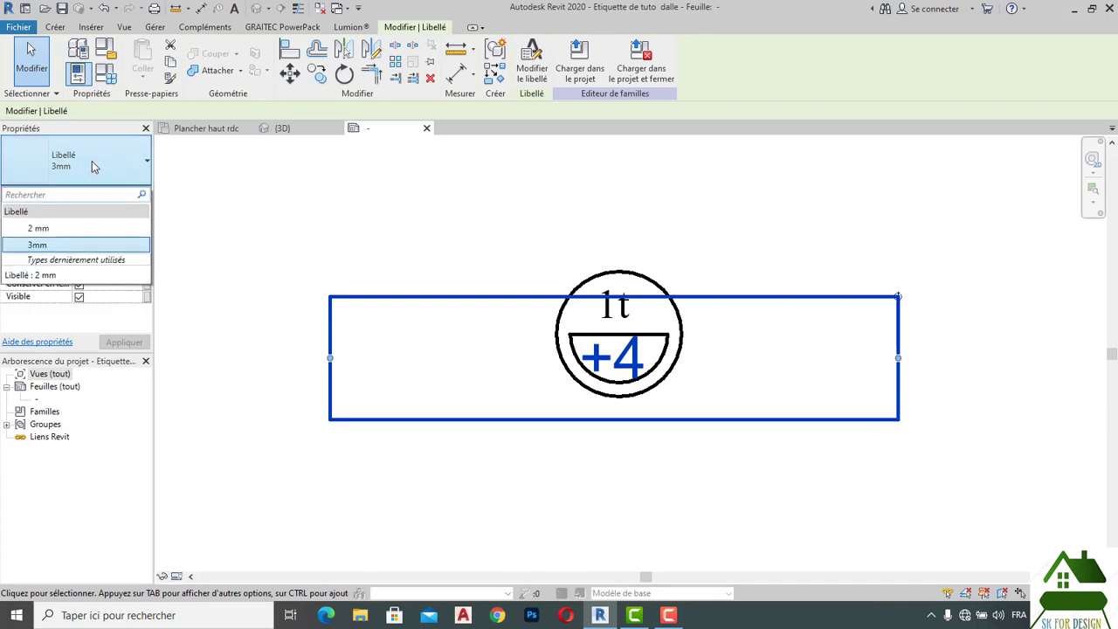
left_click(61, 220)
left_click(337, 219)
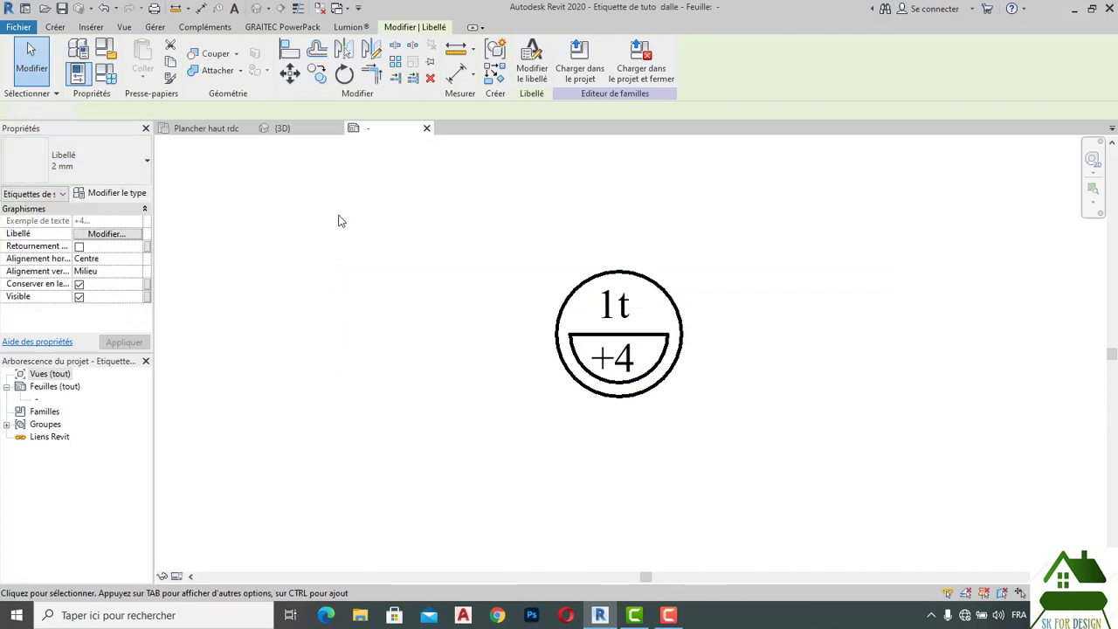
Load the edited tag family into PLAN DE COFFRAGE, replacing the existing version, and review the tags in the Plancher haut rdc plan.
left_click(538, 59)
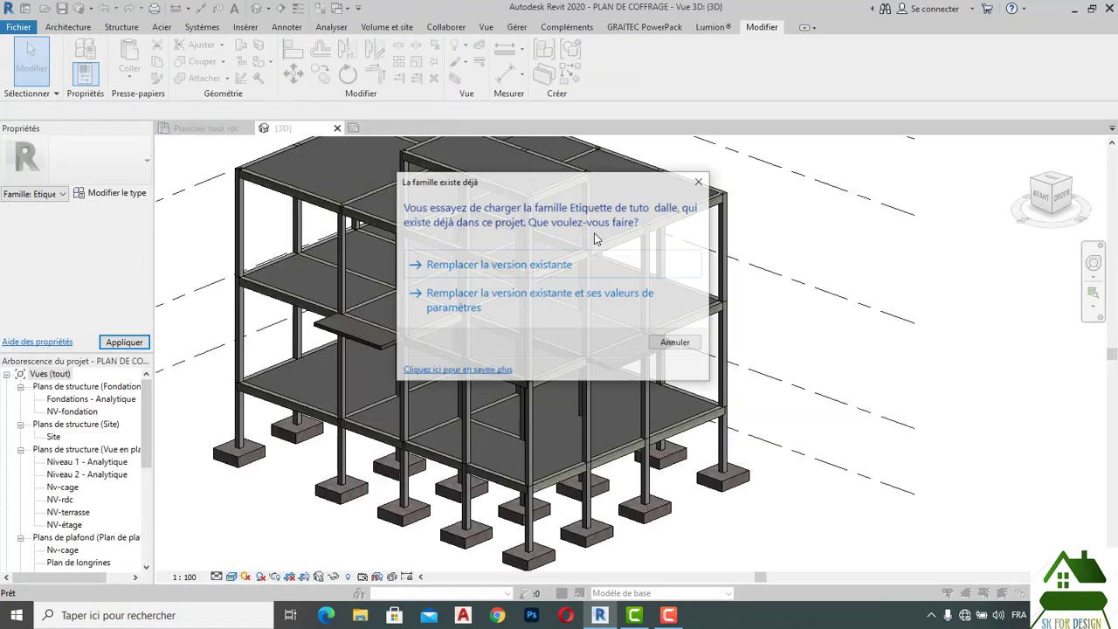
left_click(541, 265)
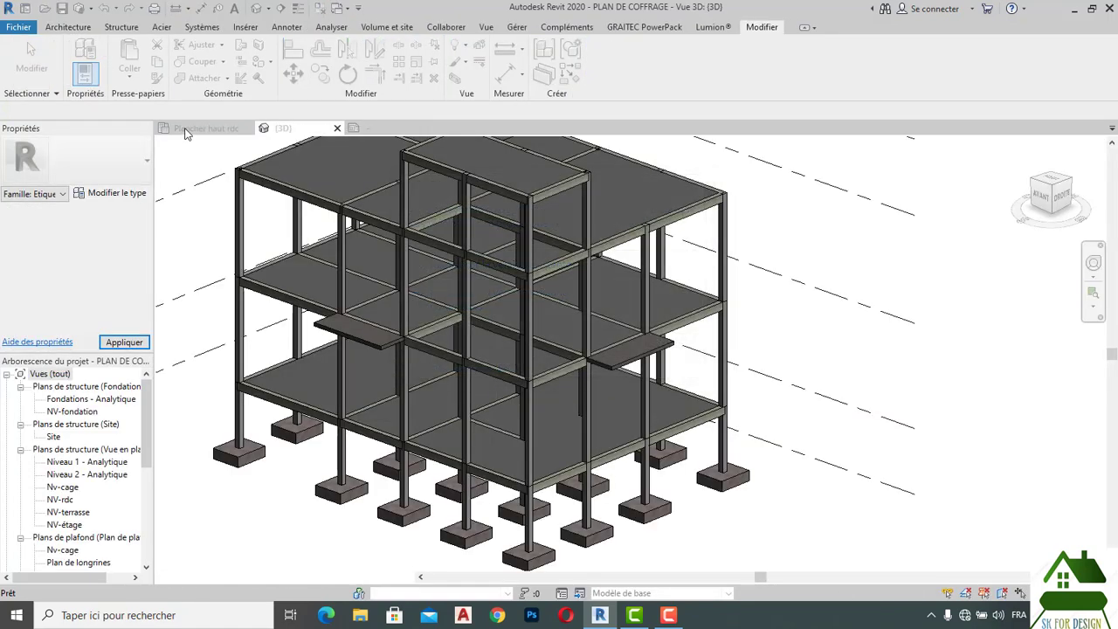
left_click(187, 130)
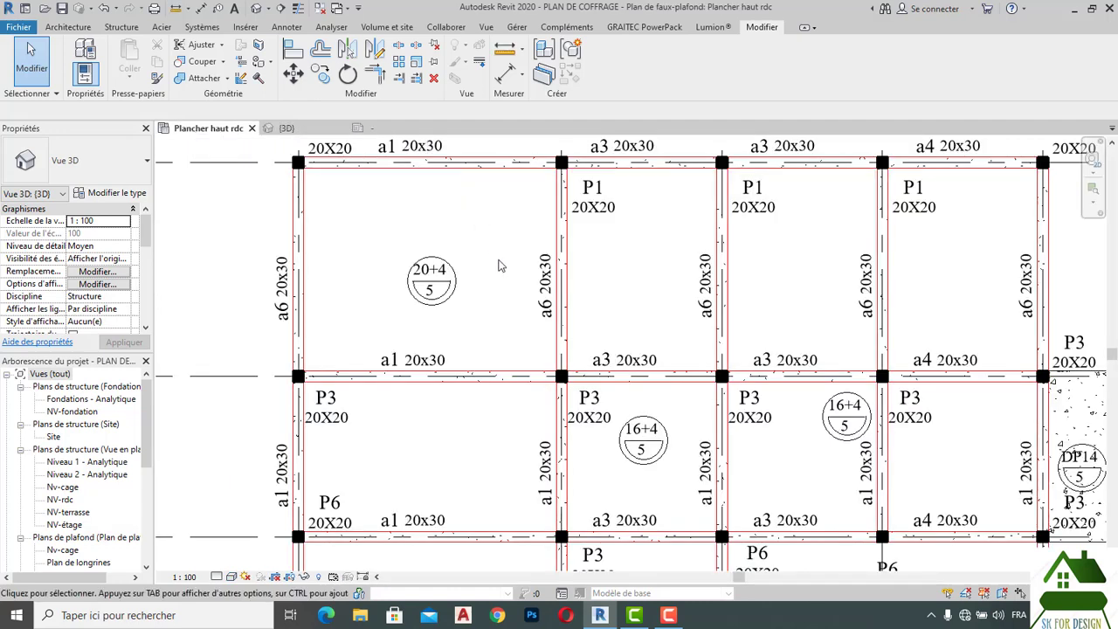
scroll(481, 256, "up", 3)
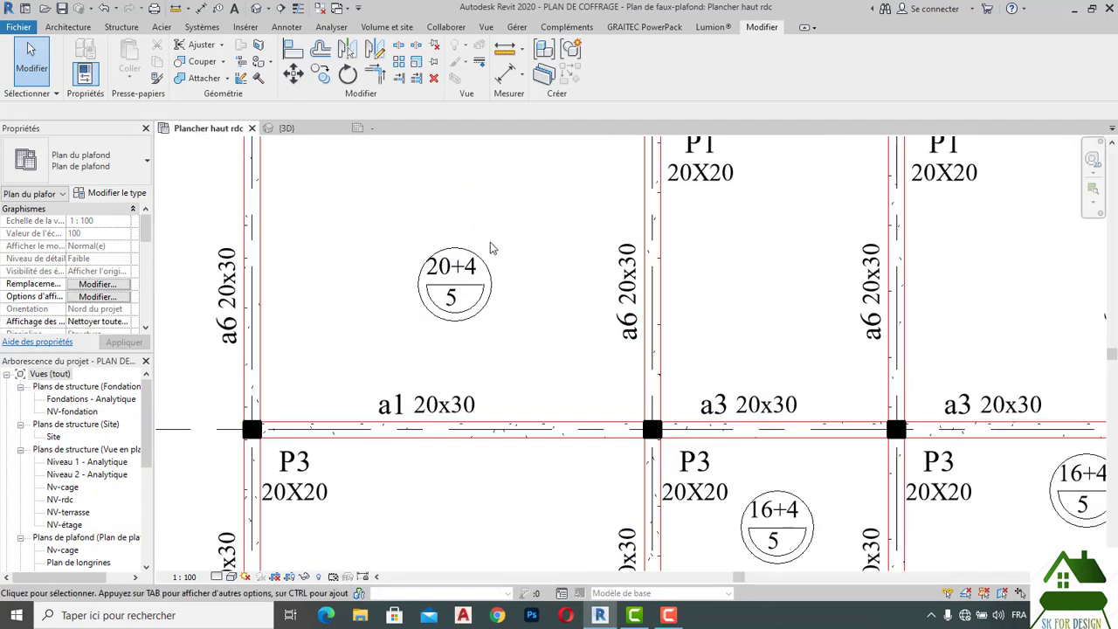
scroll(490, 249, "down", 2)
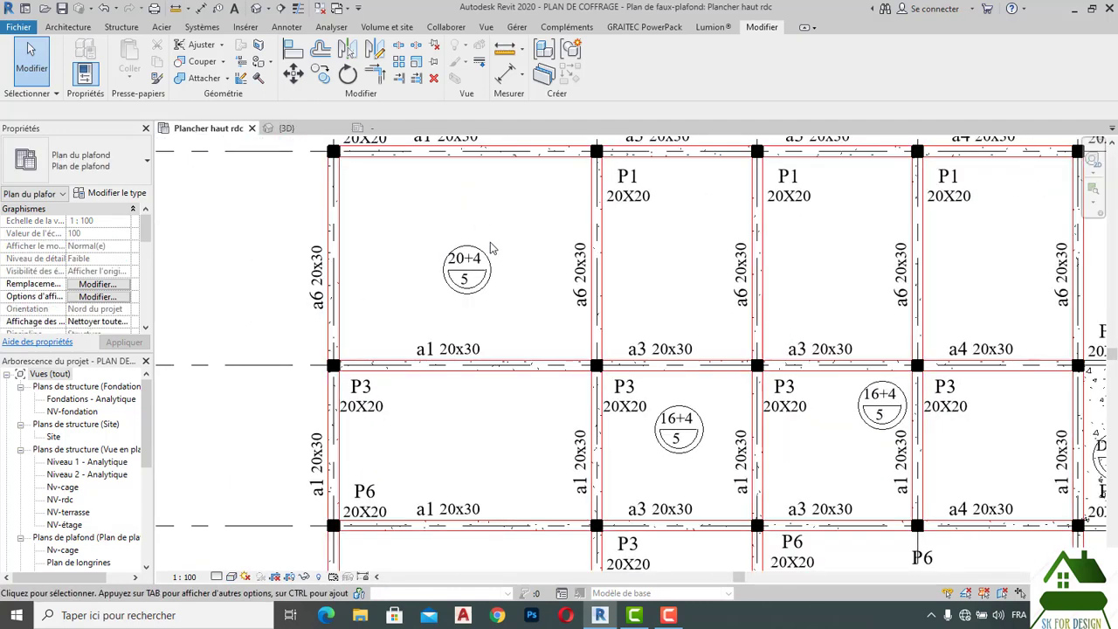
scroll(489, 249, "down", 1)
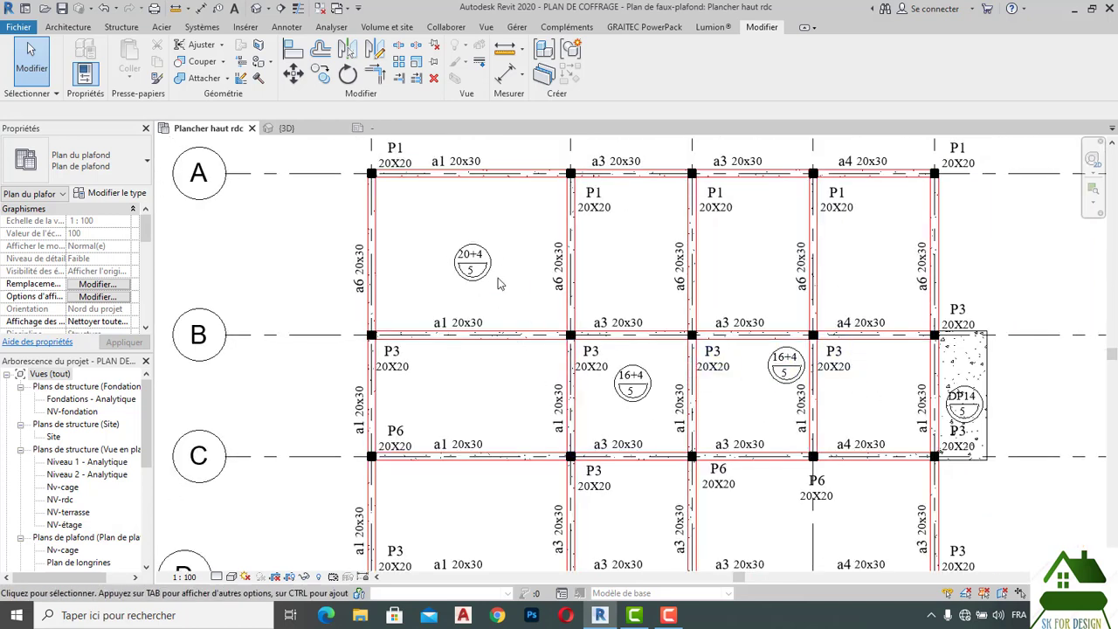
Format the Elévation en haut parameter of the tag family's lower label to round to 2 decimals (2 décimales).
scroll(491, 277, "up", 1)
scroll(489, 275, "up", 1)
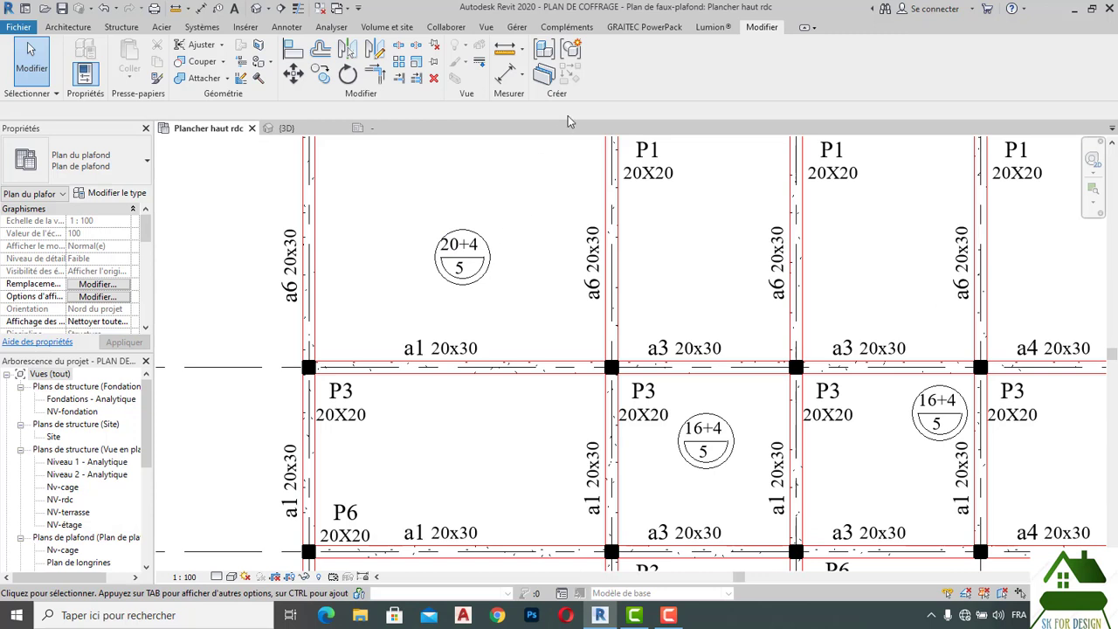
left_click(386, 129)
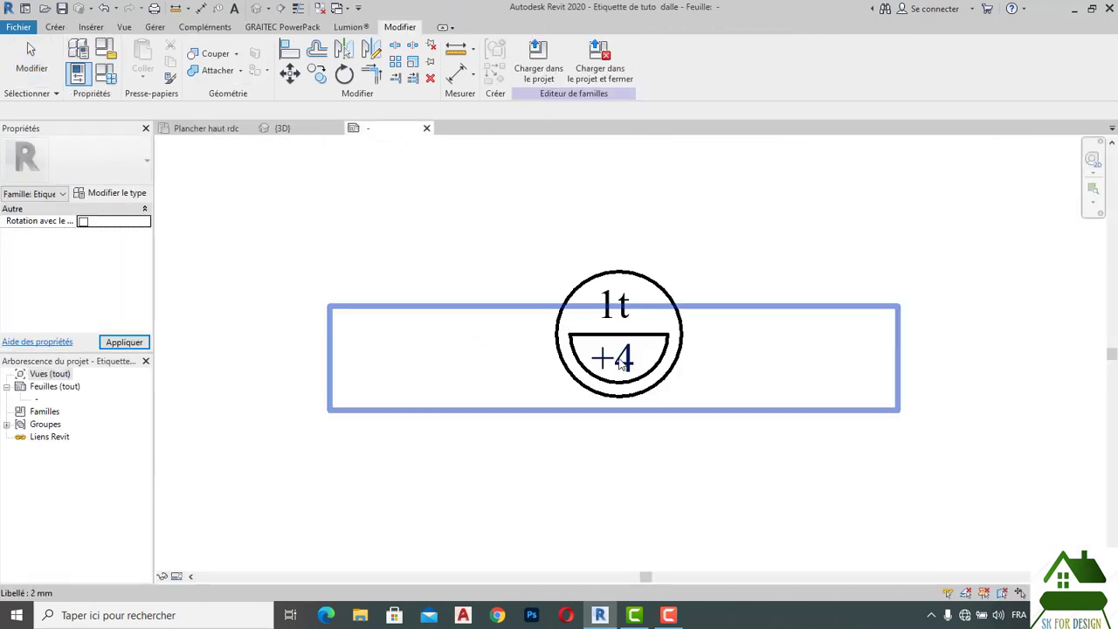
left_click(620, 363)
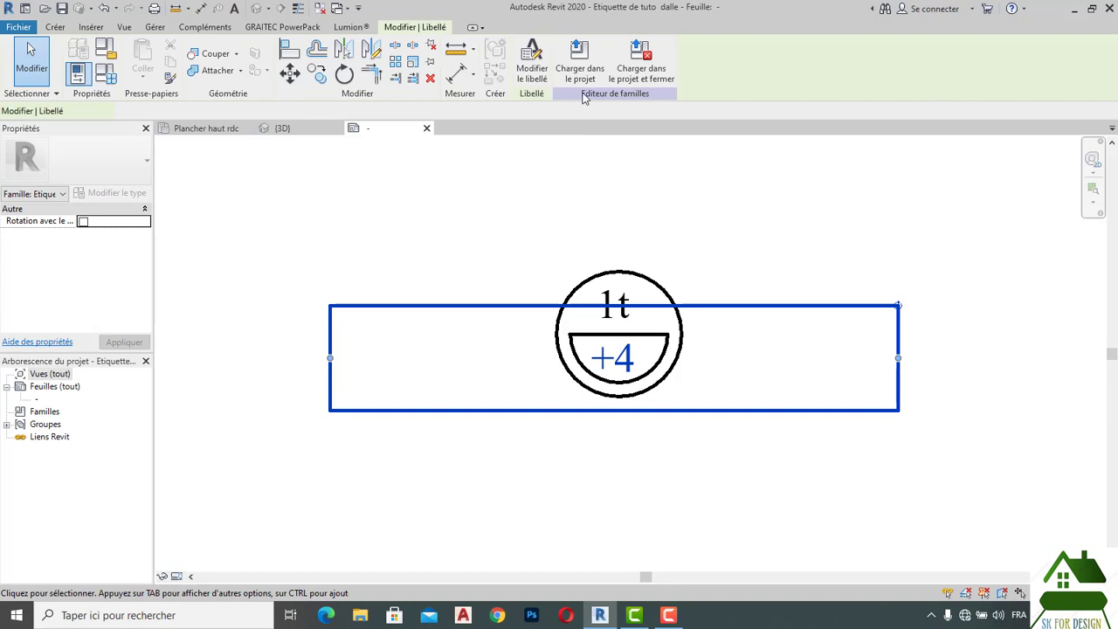
left_click(534, 73)
left_click(524, 248)
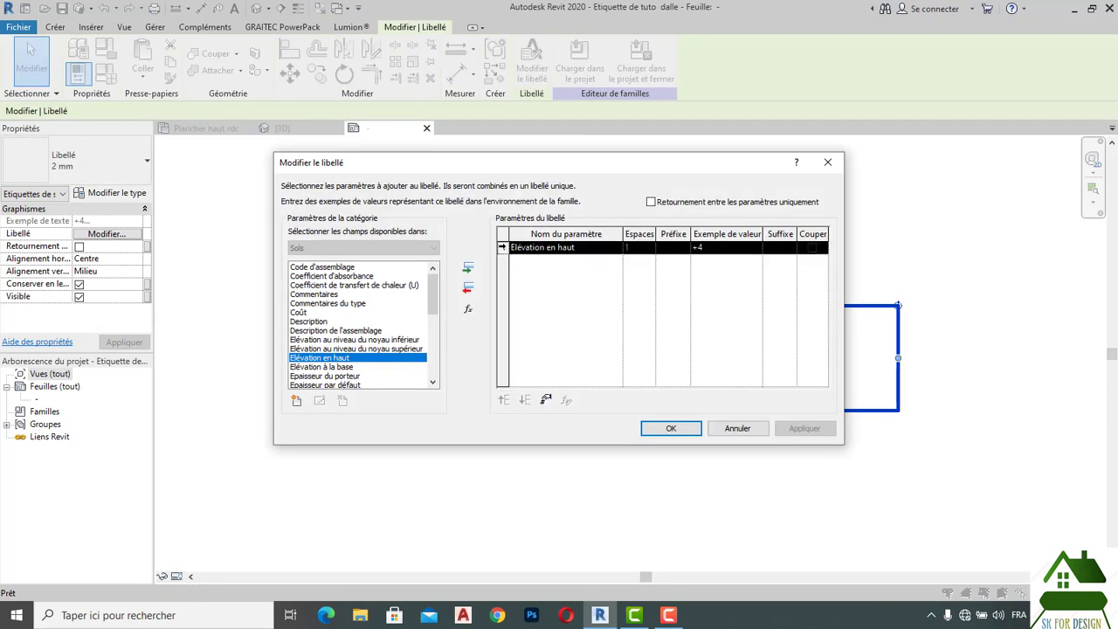
left_click(545, 401)
left_click(509, 264)
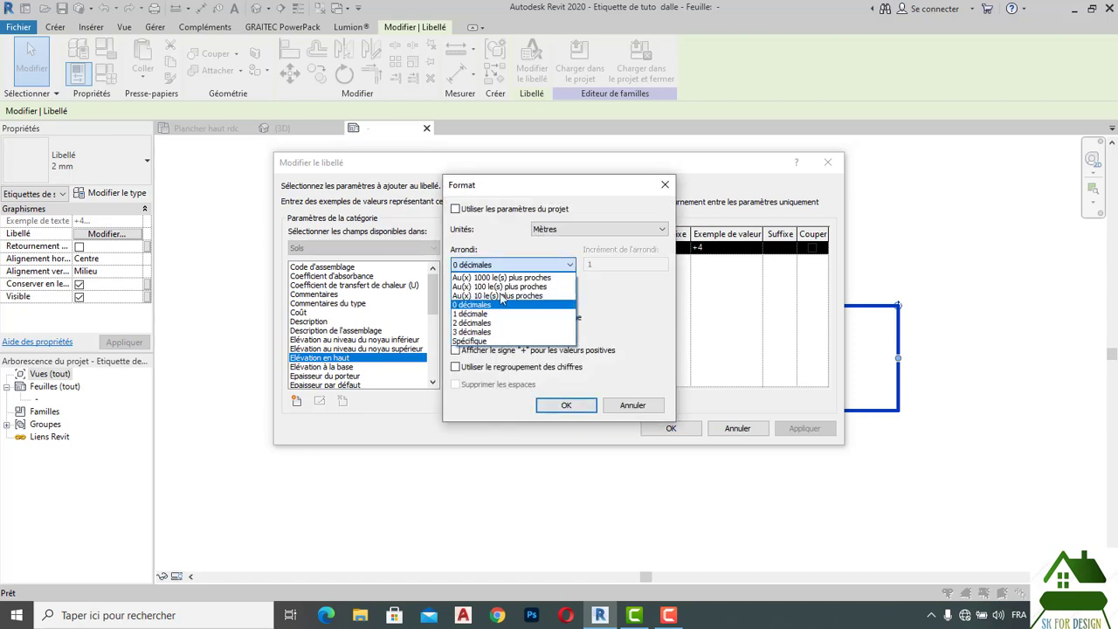
left_click(509, 325)
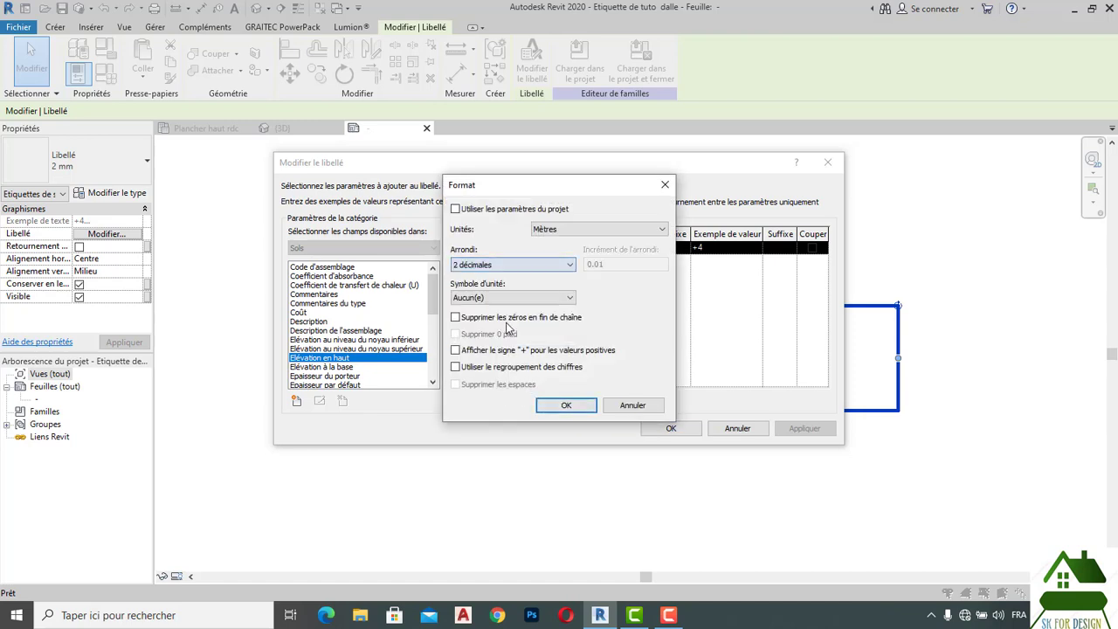
left_click(563, 404)
left_click(669, 429)
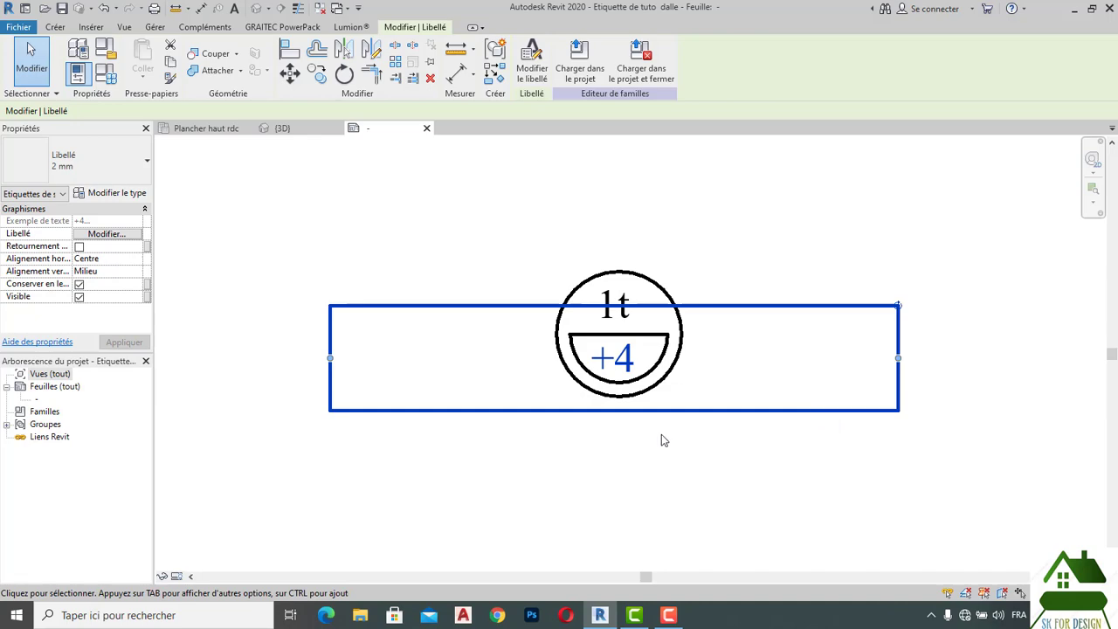
Load the reformatted tag family into PLAN DE COFFRAGE, replacing the existing version, and return to the Plancher haut rdc plan.
left_click(585, 68)
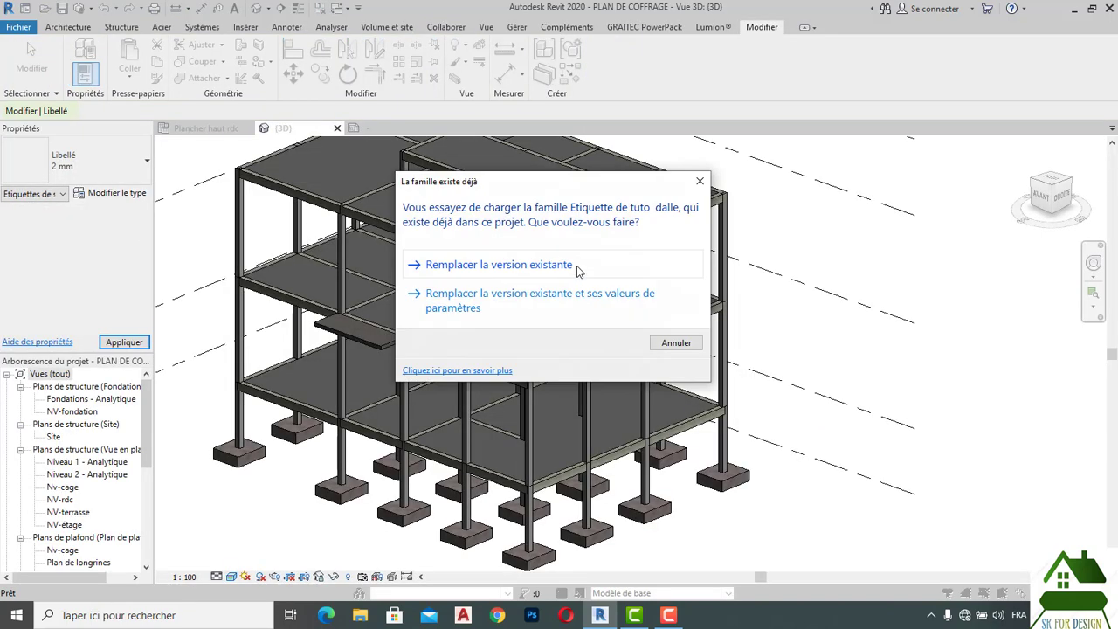
left_click(637, 267)
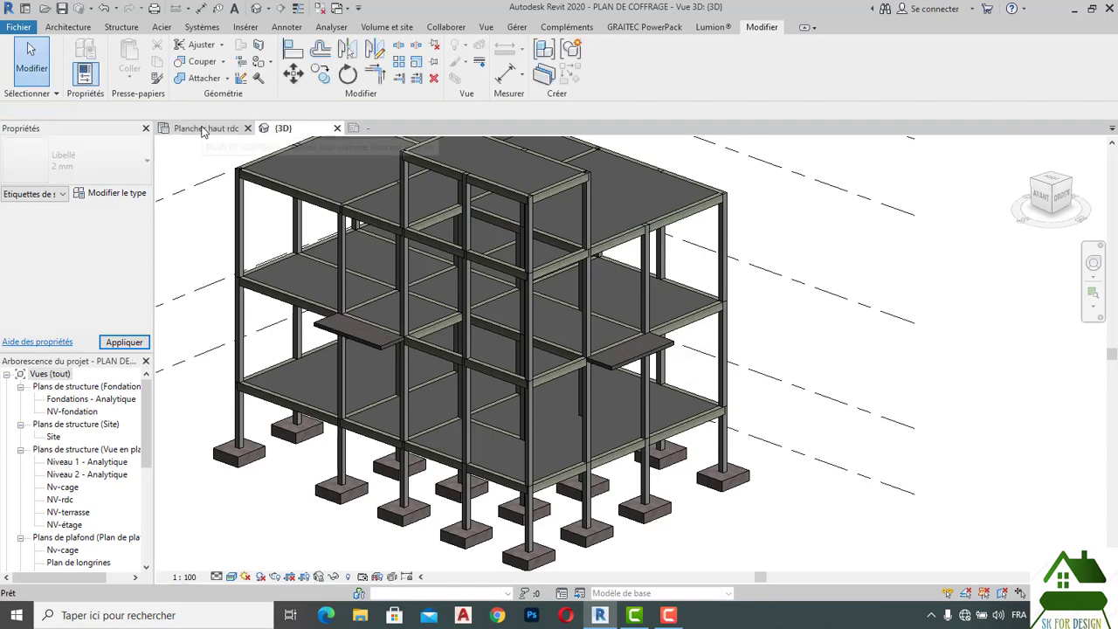
left_click(204, 129)
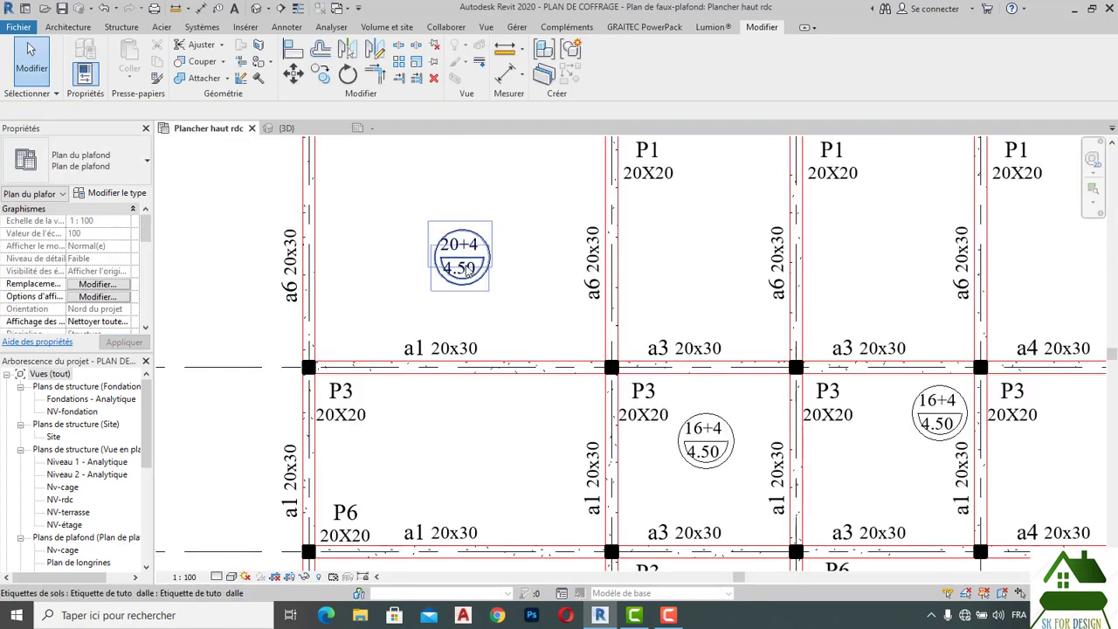
Examine the elevation values in the slab tags across the bays of the Plancher haut rdc plan.
scroll(508, 278, "down", 1)
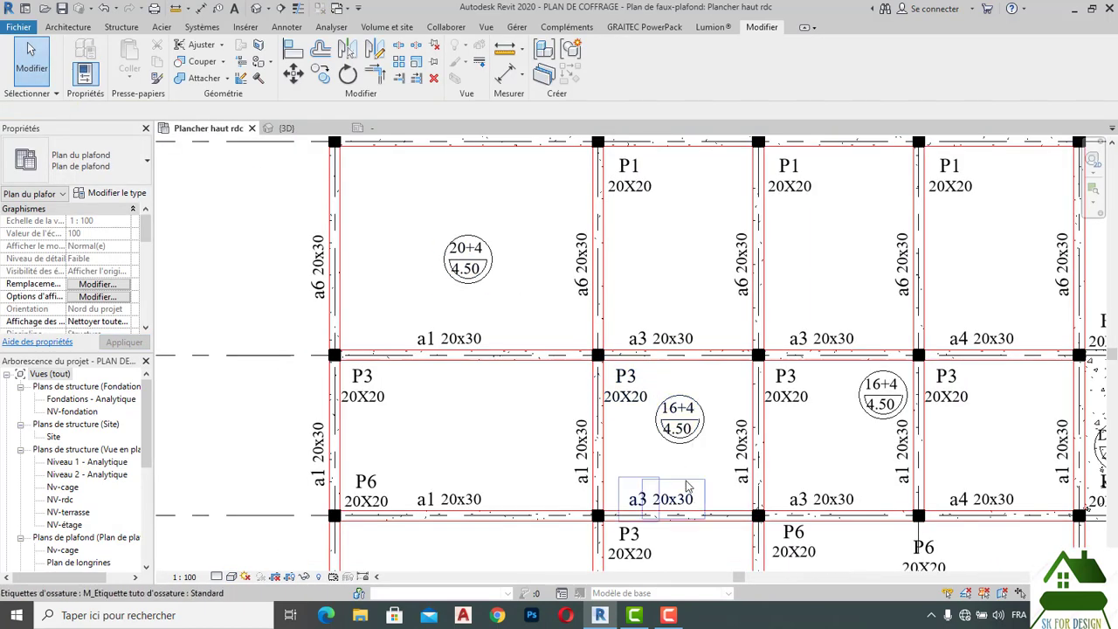
scroll(677, 423, "up", 2)
scroll(664, 424, "down", 2)
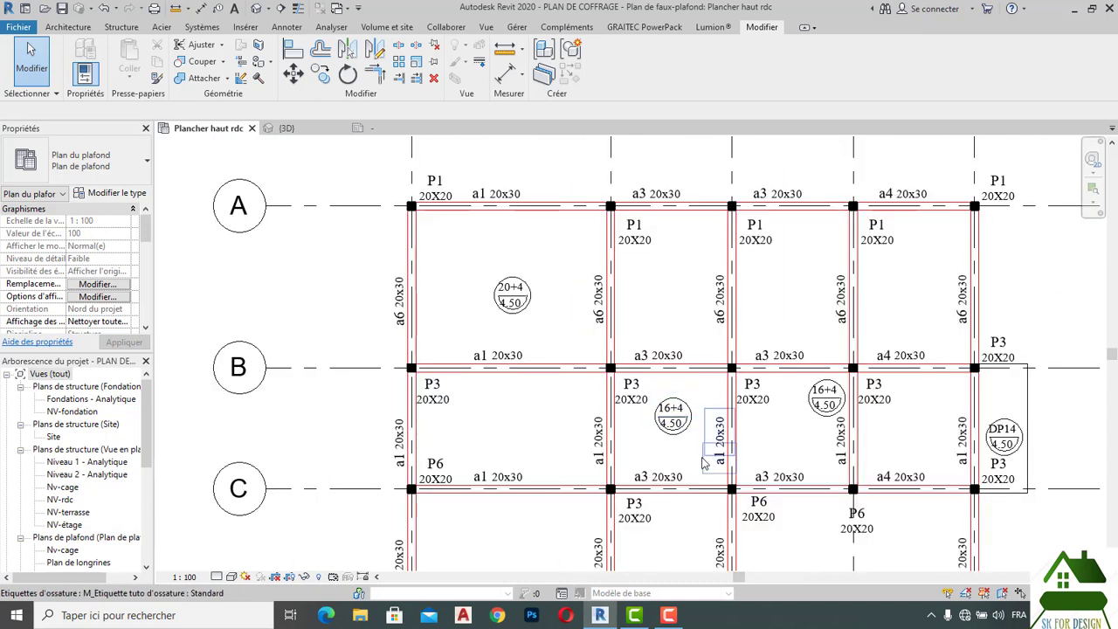
scroll(674, 433, "up", 2)
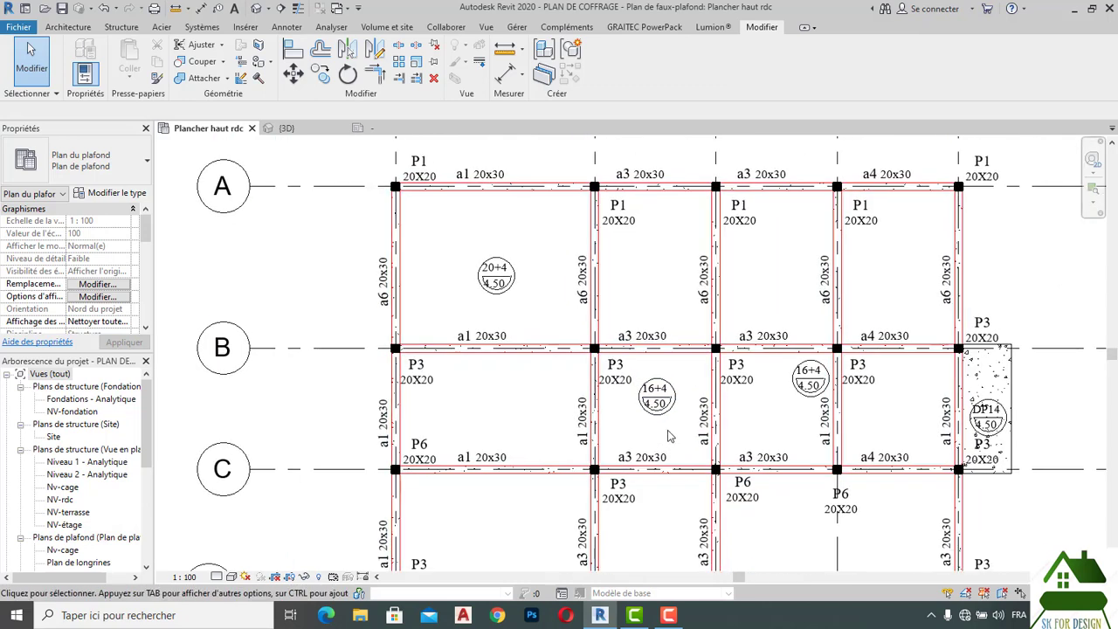
scroll(661, 408, "up", 1)
scroll(661, 407, "up", 1)
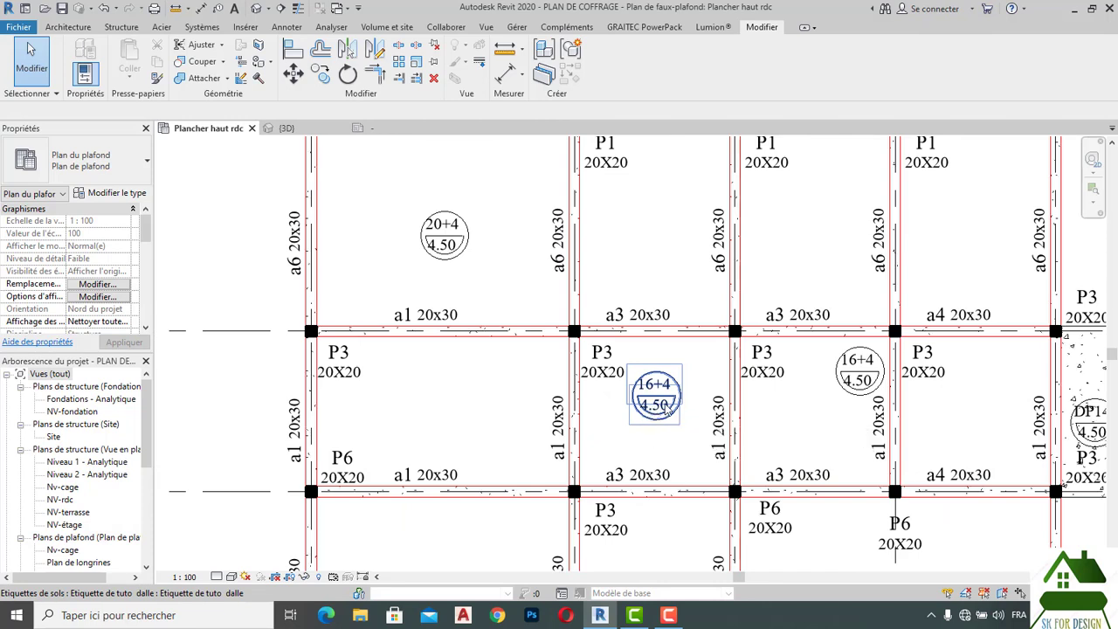
scroll(663, 413, "up", 1)
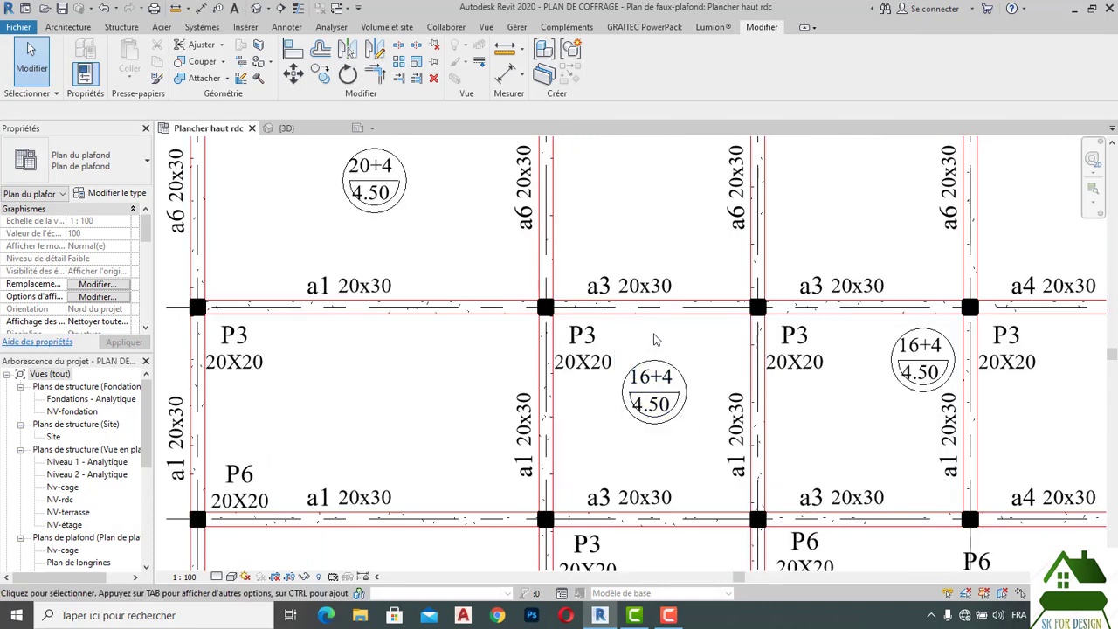
scroll(653, 384, "down", 1)
scroll(646, 393, "down", 2)
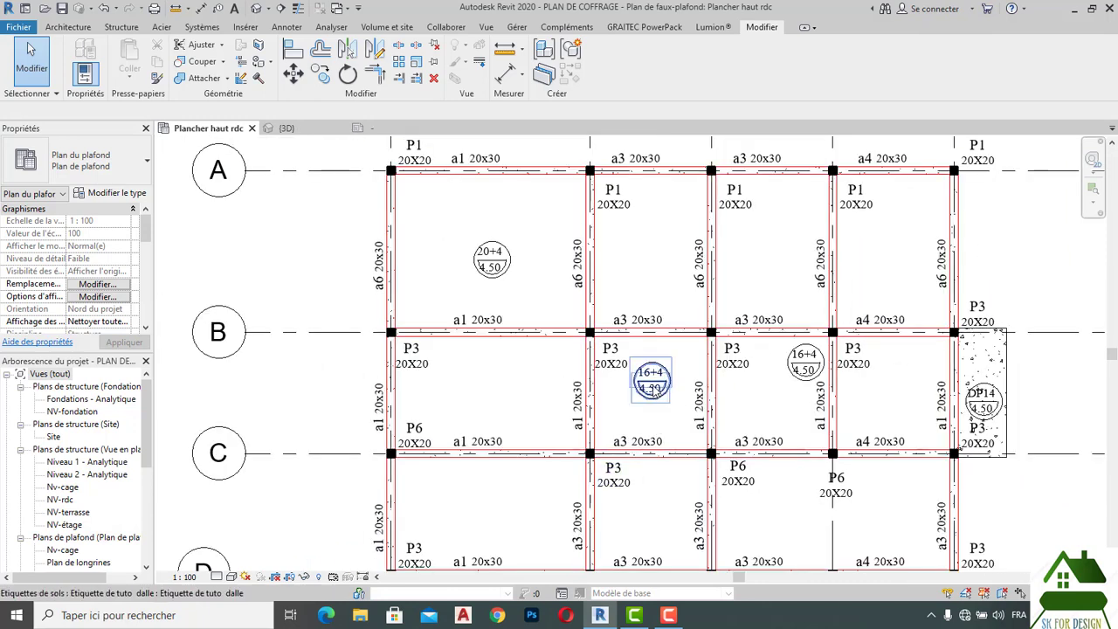
scroll(653, 390, "down", 1)
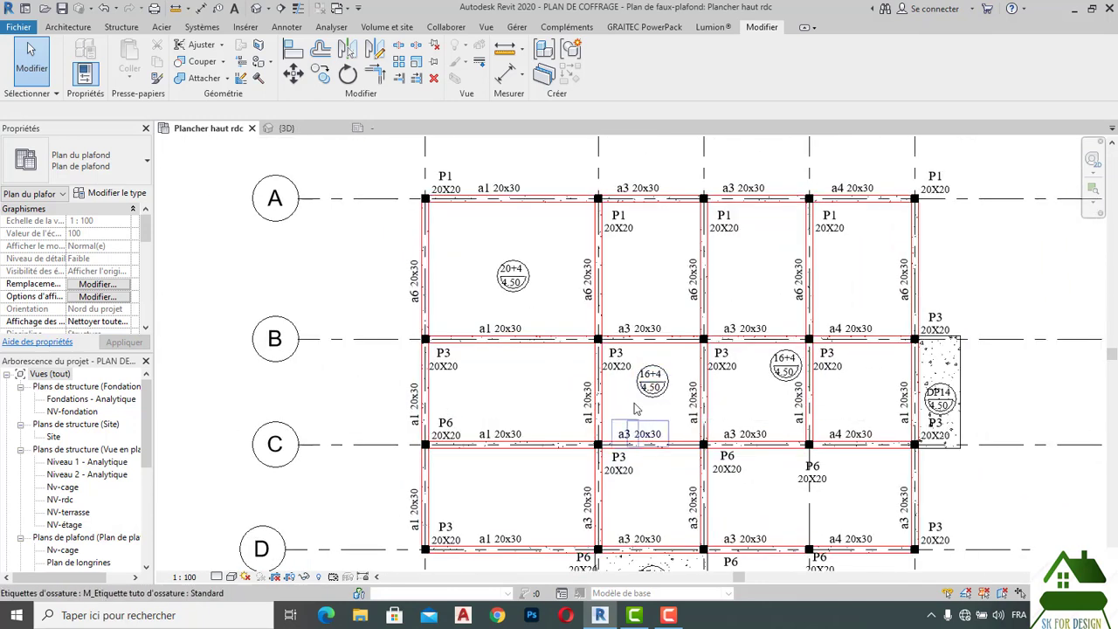
middle_click_drag(602, 407, 566, 392)
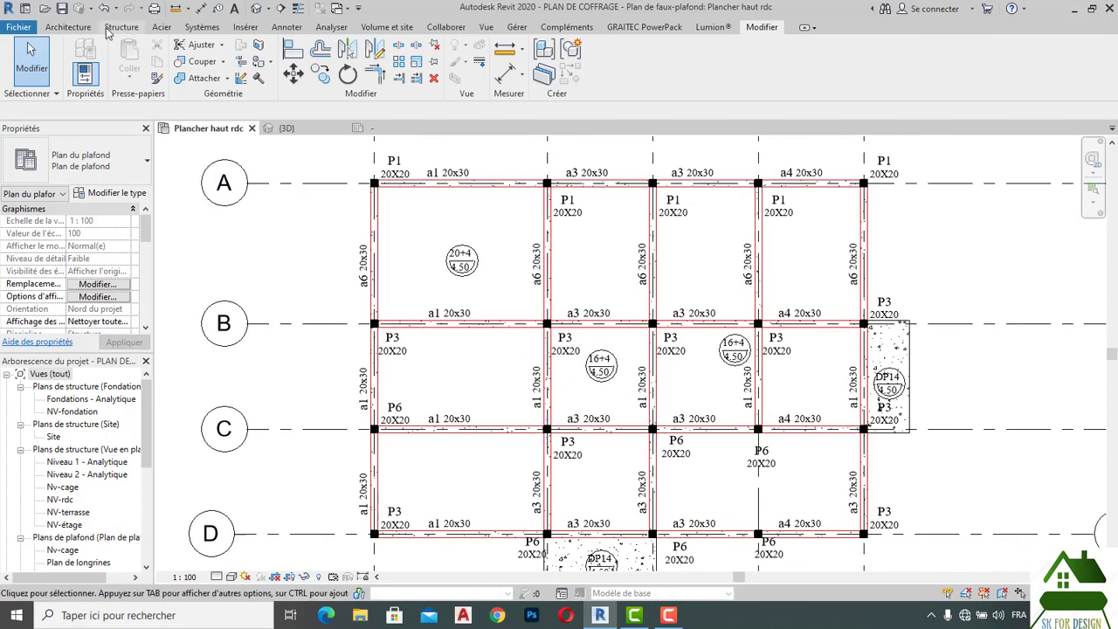
Draw a Lignes fines detail line from the right edge of the second bay's 16+4 tag up to the slab corner at the grid A column.
left_click(285, 27)
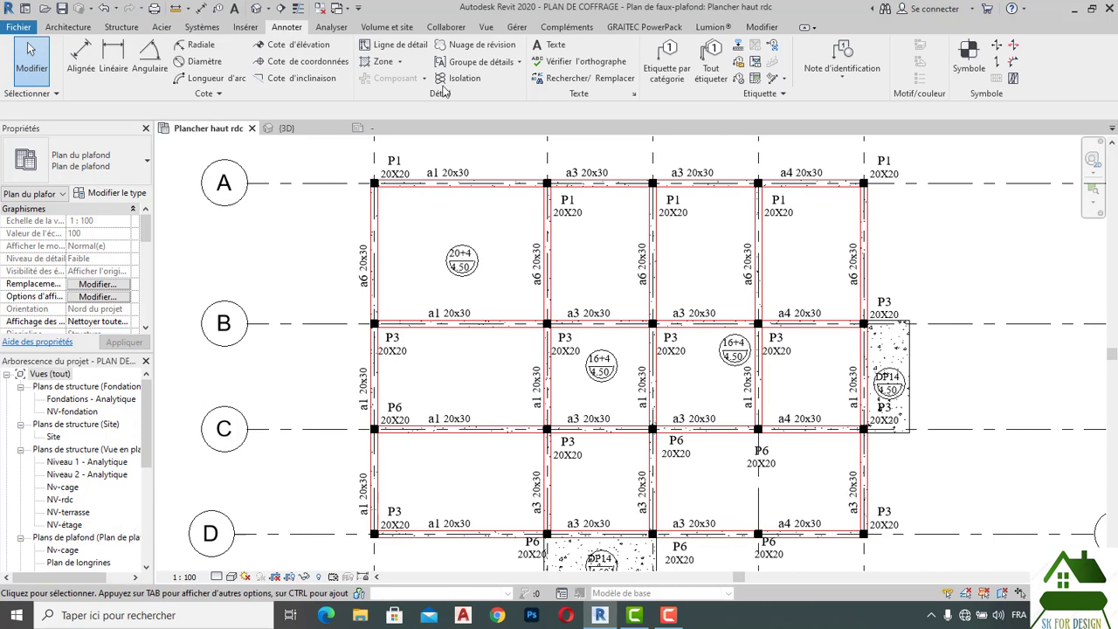
left_click(402, 48)
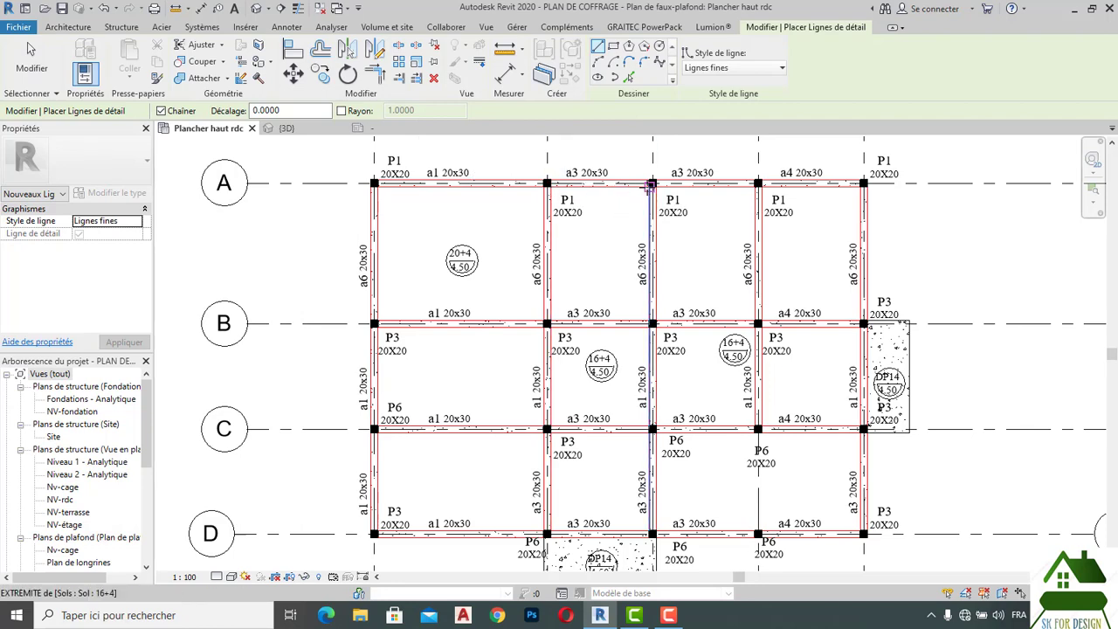
scroll(619, 365, "up", 2)
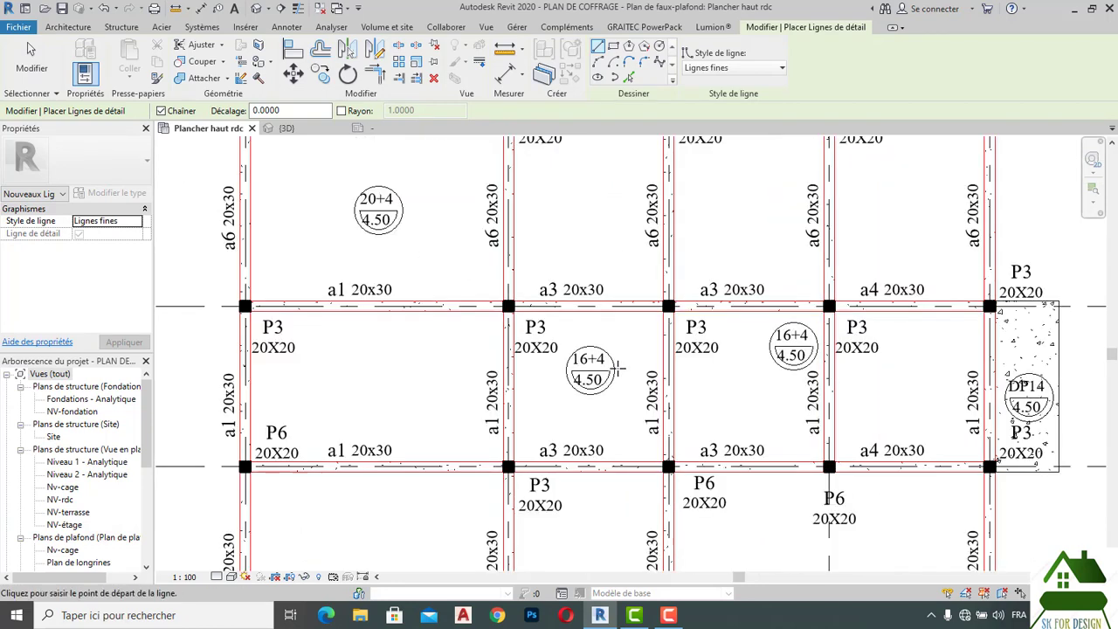
scroll(616, 373, "up", 2)
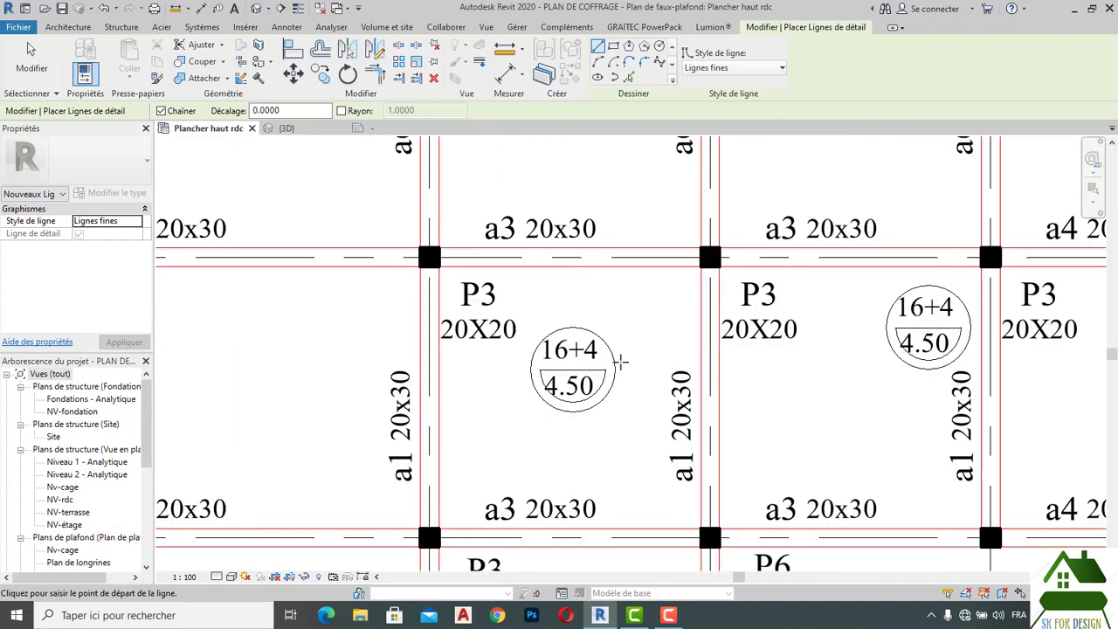
left_click(615, 369)
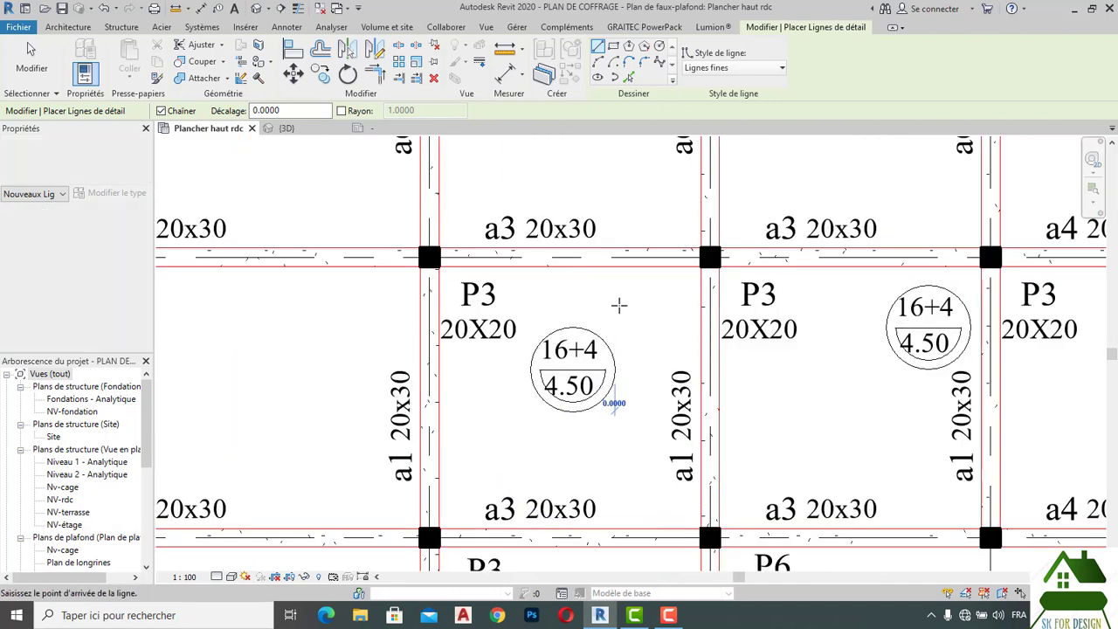
middle_click_drag(650, 185, 586, 333)
scroll(586, 333, "down", 3)
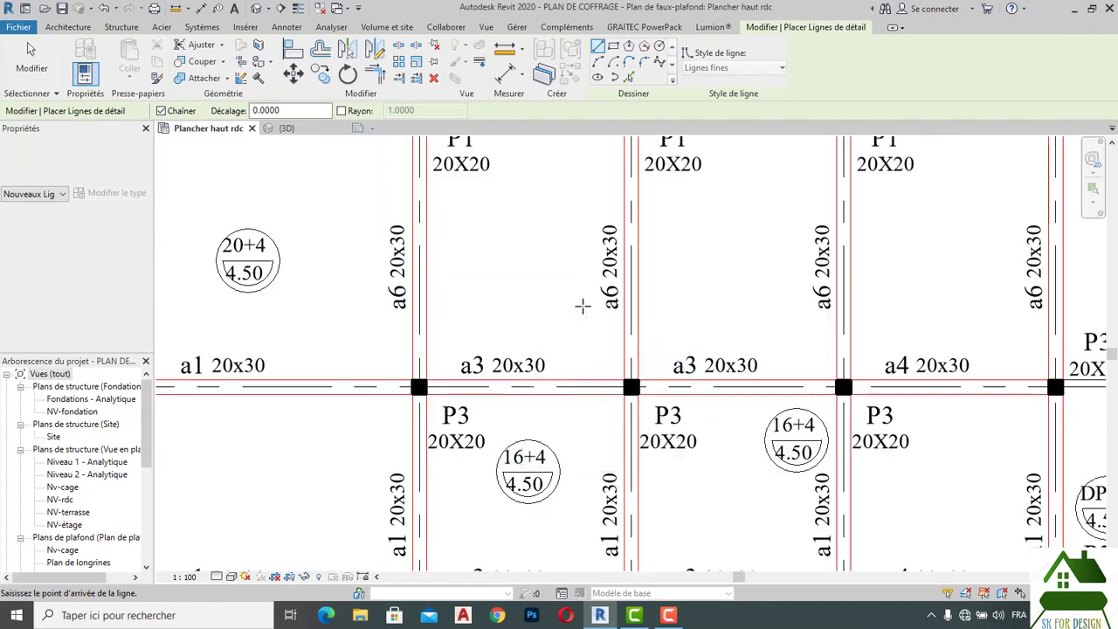
left_click(612, 163)
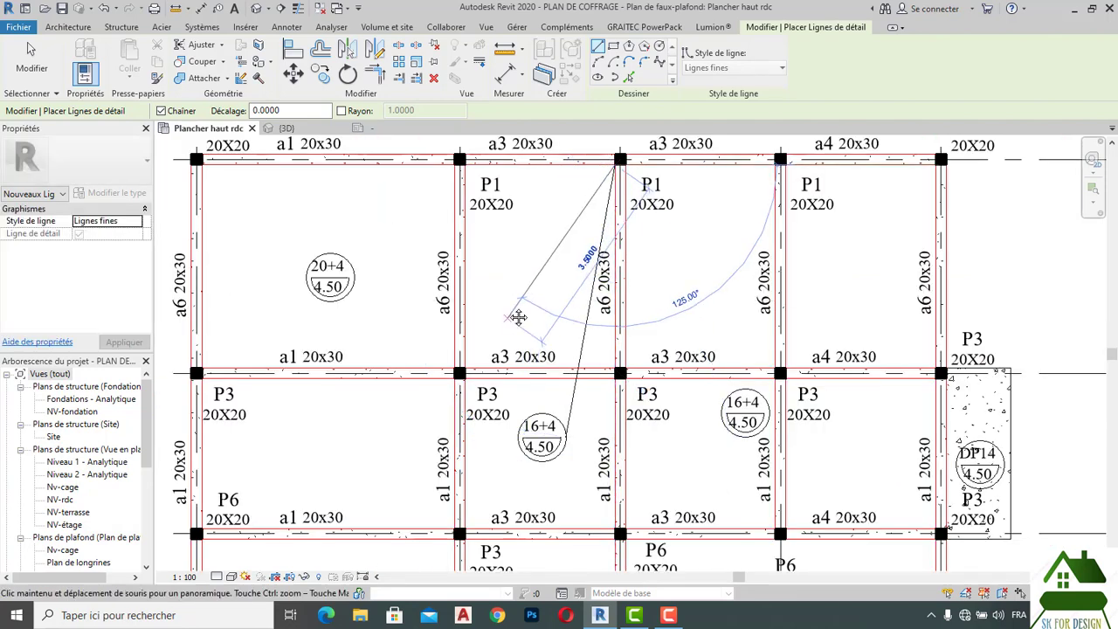
right_click(515, 273)
left_click(555, 280)
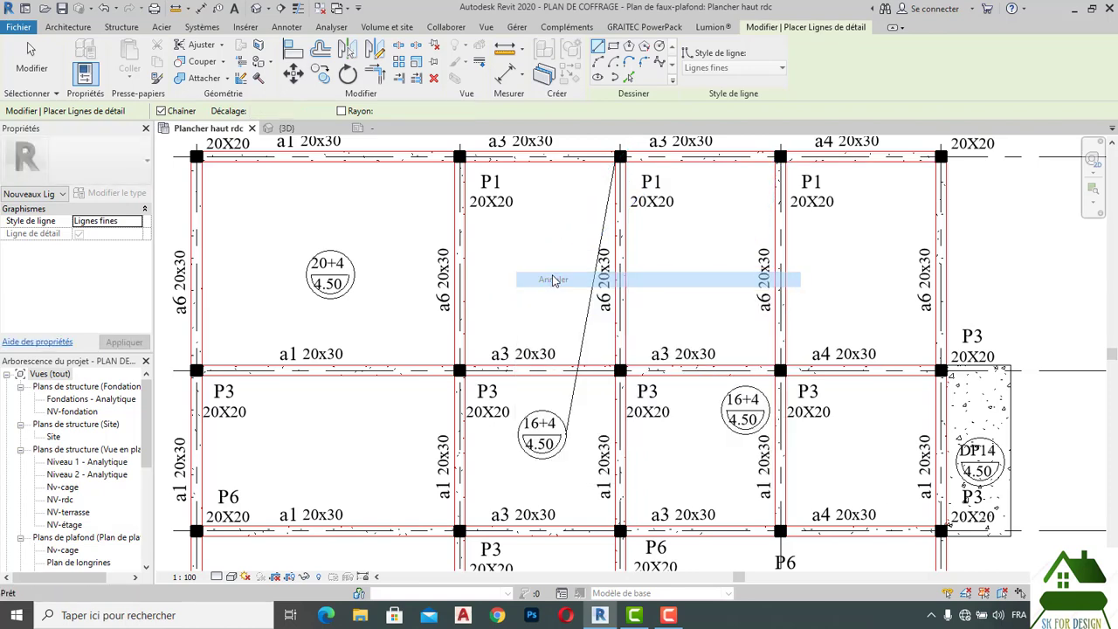
Draw a second detail line from the left edge of the same 16+4 tag down to the slab corner at the grid D column.
middle_click_drag(524, 417, 524, 419)
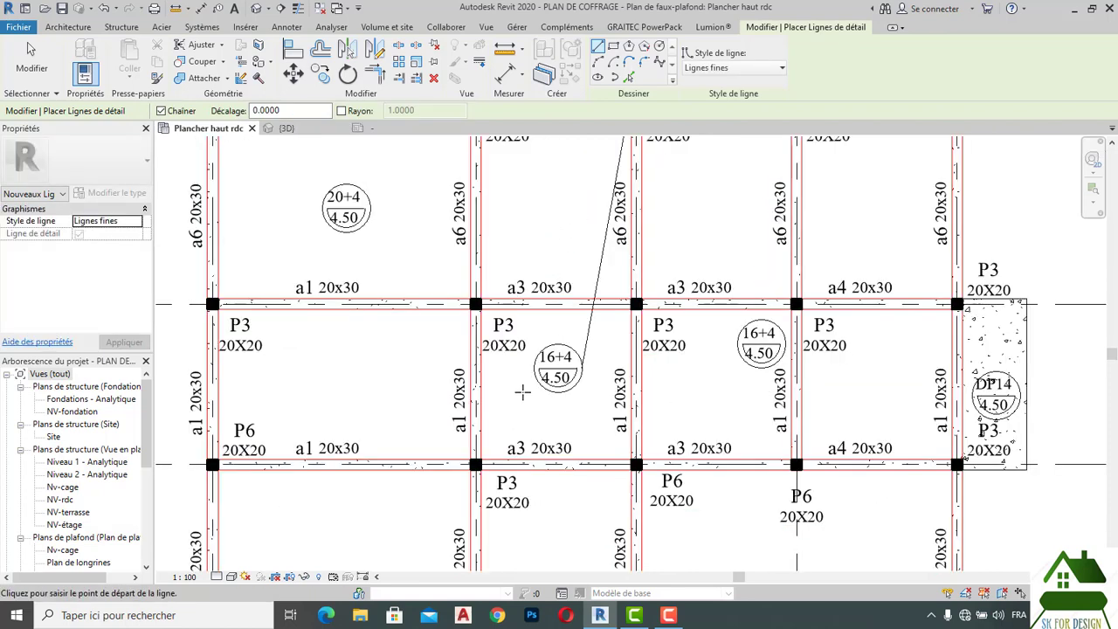
scroll(527, 365, "up", 3)
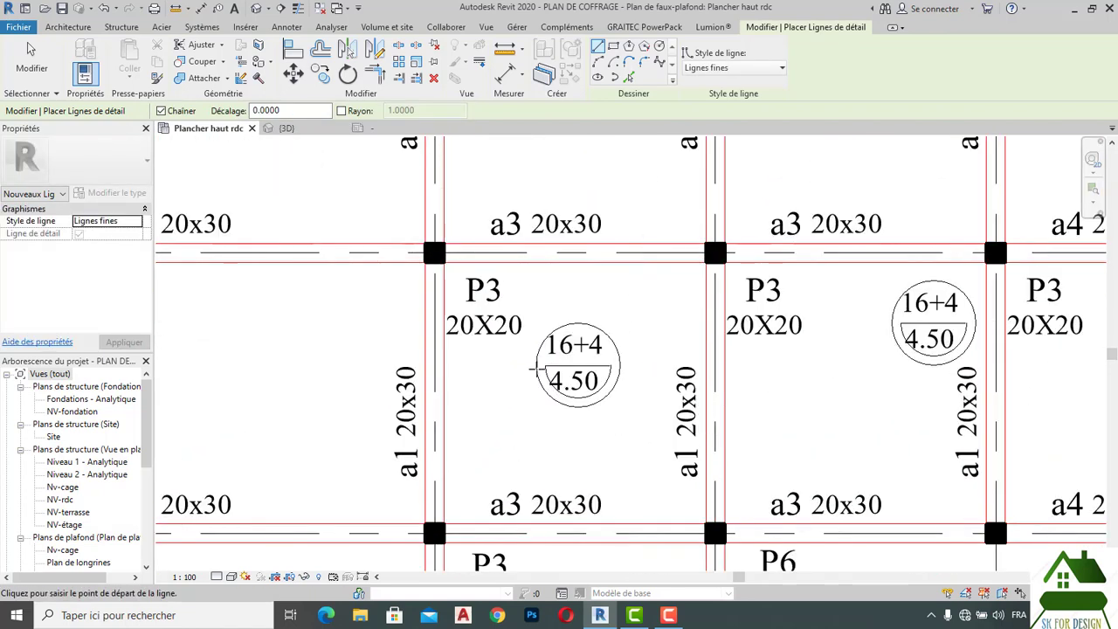
middle_click_drag(521, 428, 556, 247)
scroll(556, 248, "down", 4)
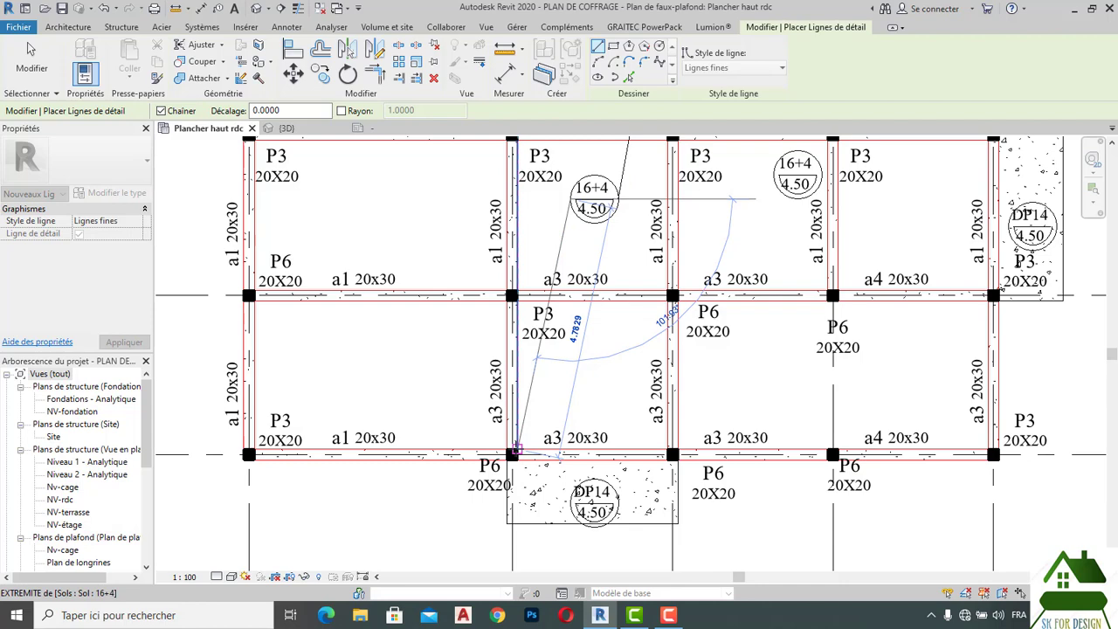
left_click(516, 450)
right_click(559, 402)
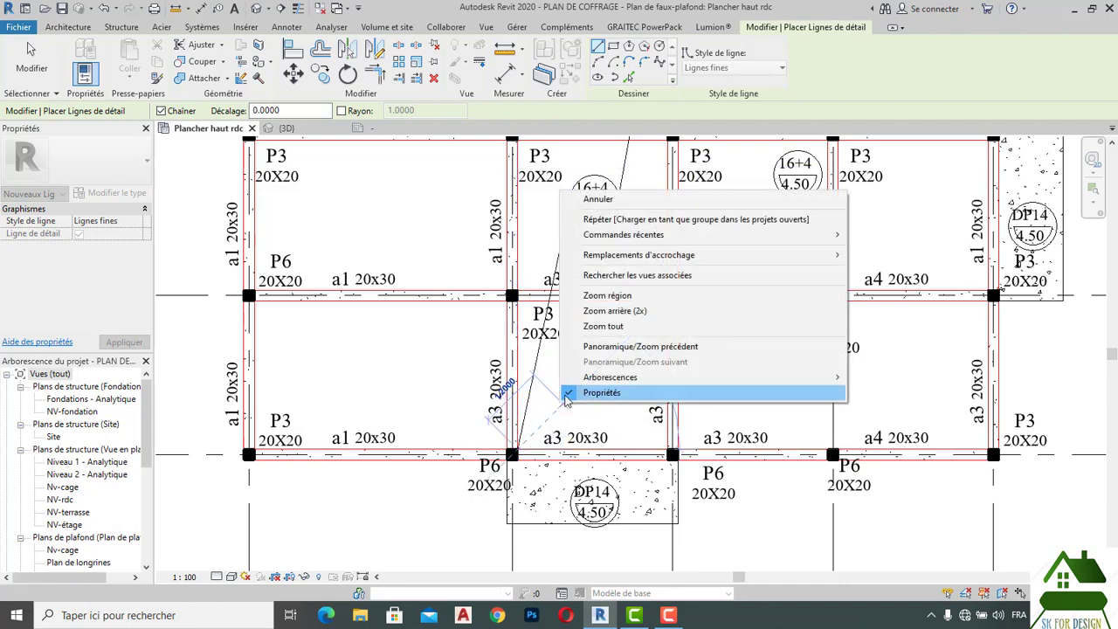
left_click(590, 201)
scroll(557, 357, "down", 3)
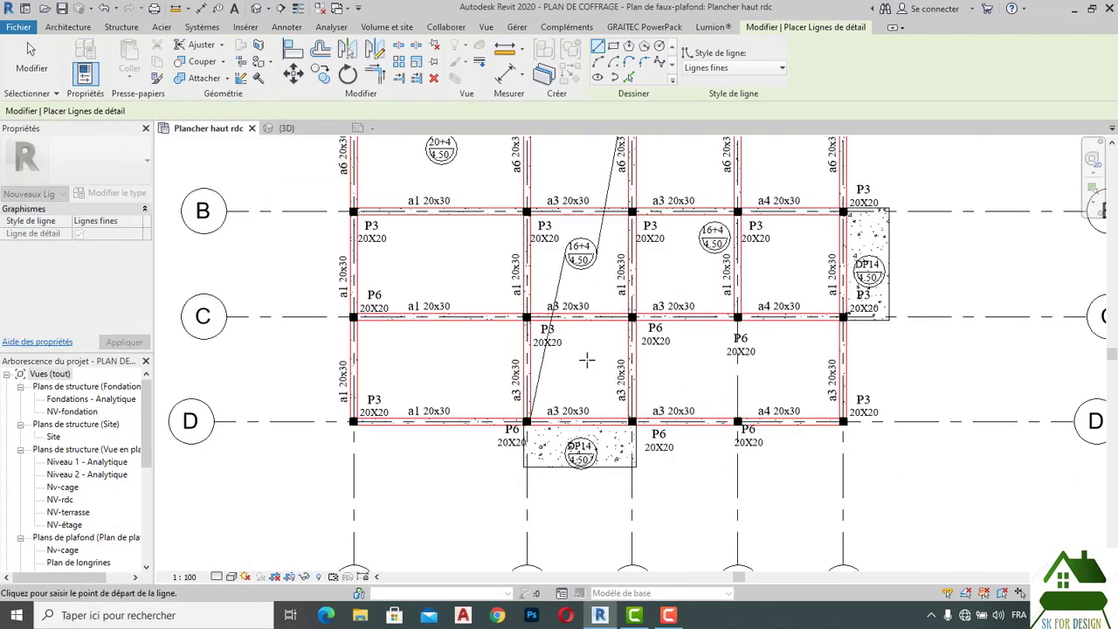
middle_click_drag(599, 404, 600, 439)
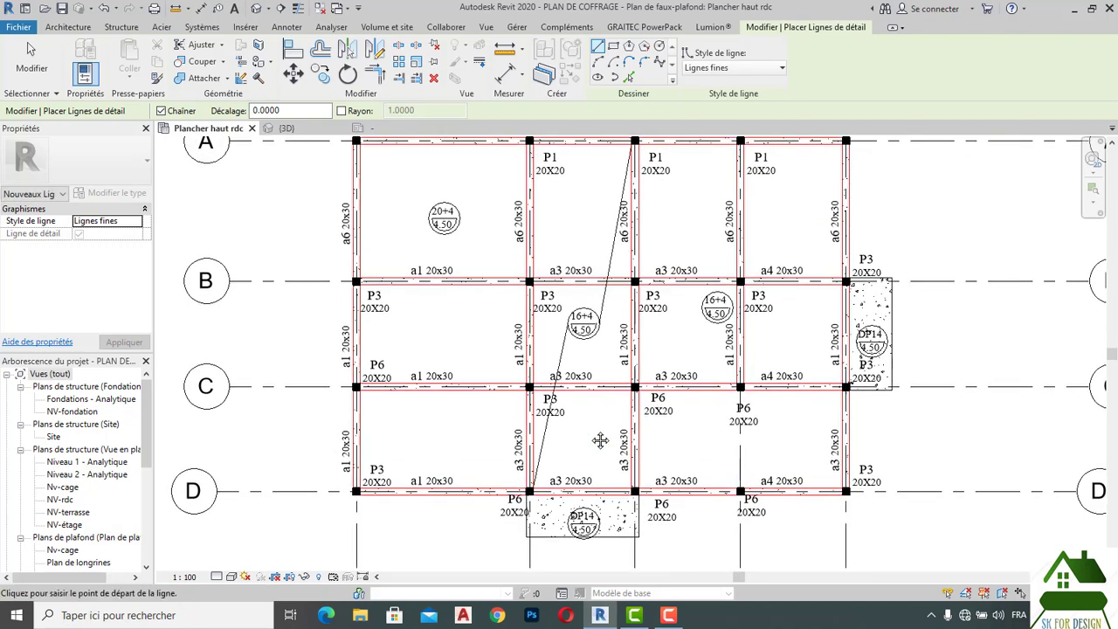
right_click(479, 234)
left_click(511, 245)
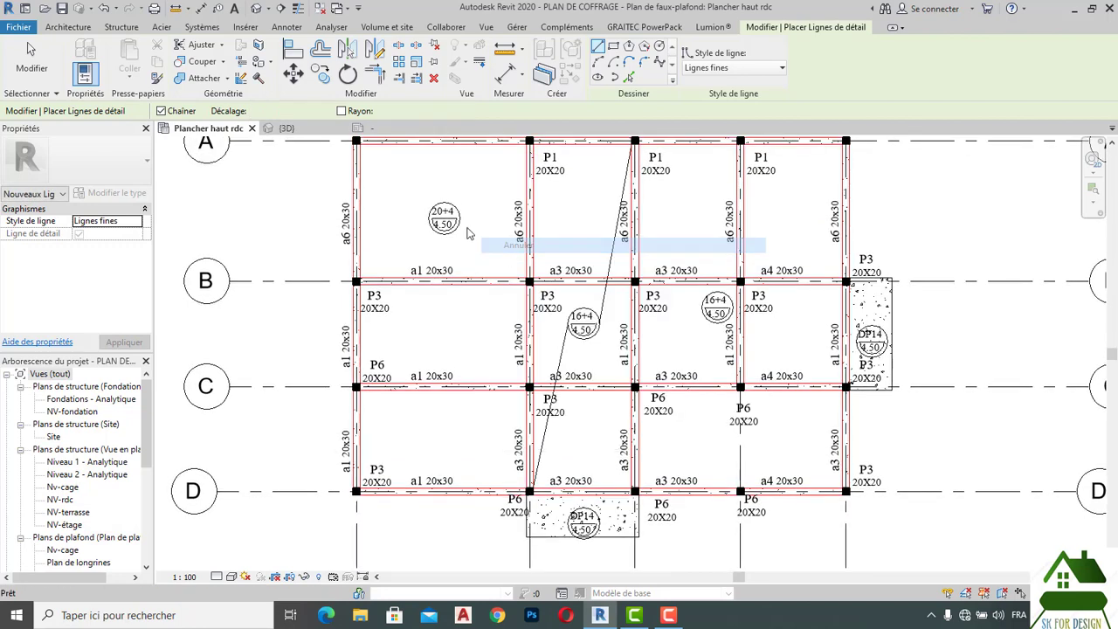
Move the 20+4 slab tag down from the bay between grids A and B into the bay between grids B and C.
left_click(443, 217)
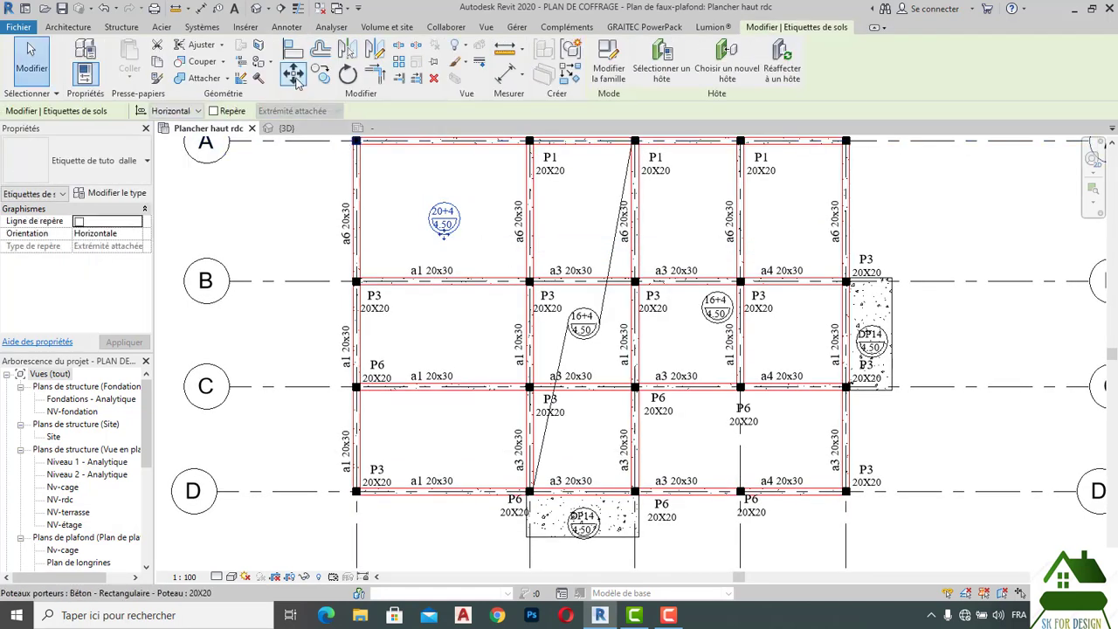
key("m")
key("v")
left_click(442, 220)
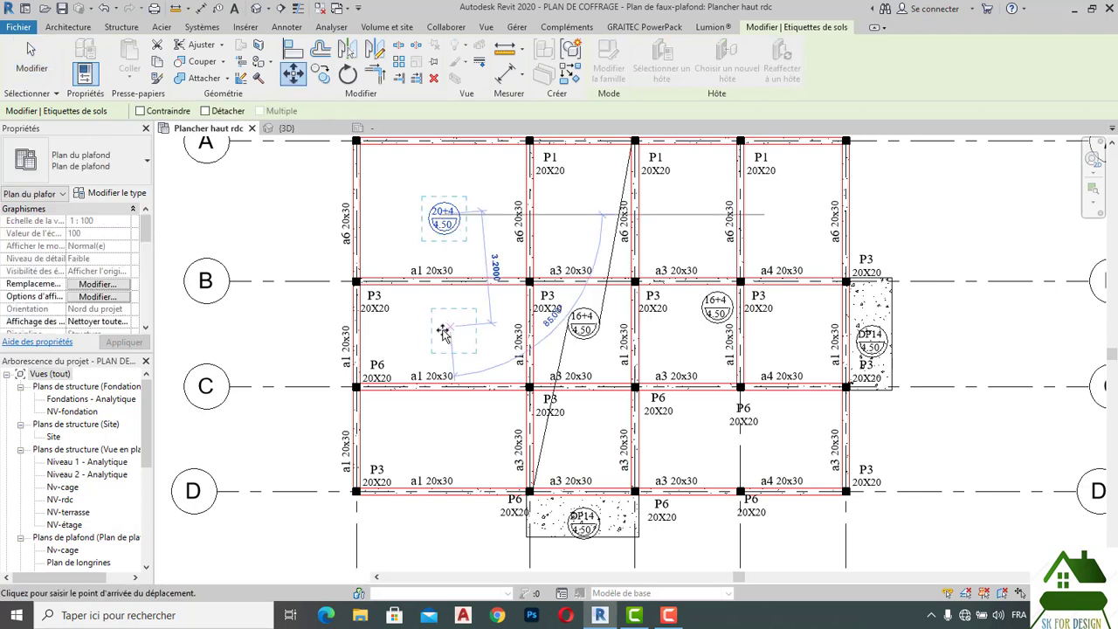
left_click(438, 333)
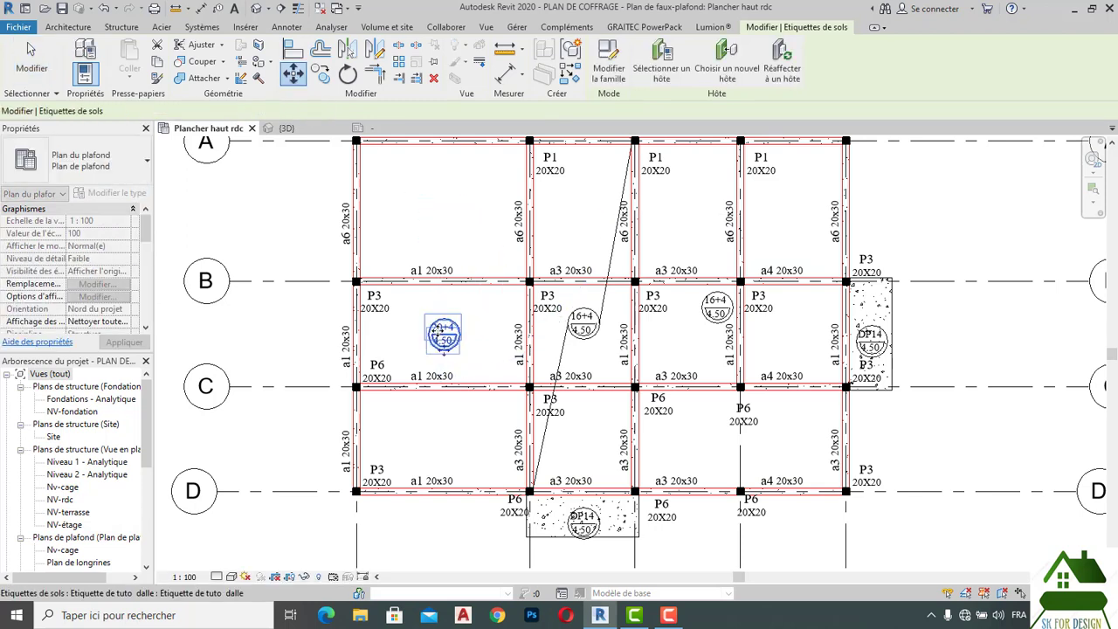
Draw a Lignes fines detail line from the right edge of the 20+4 tag down to the slab corner at column D2.
left_click(286, 27)
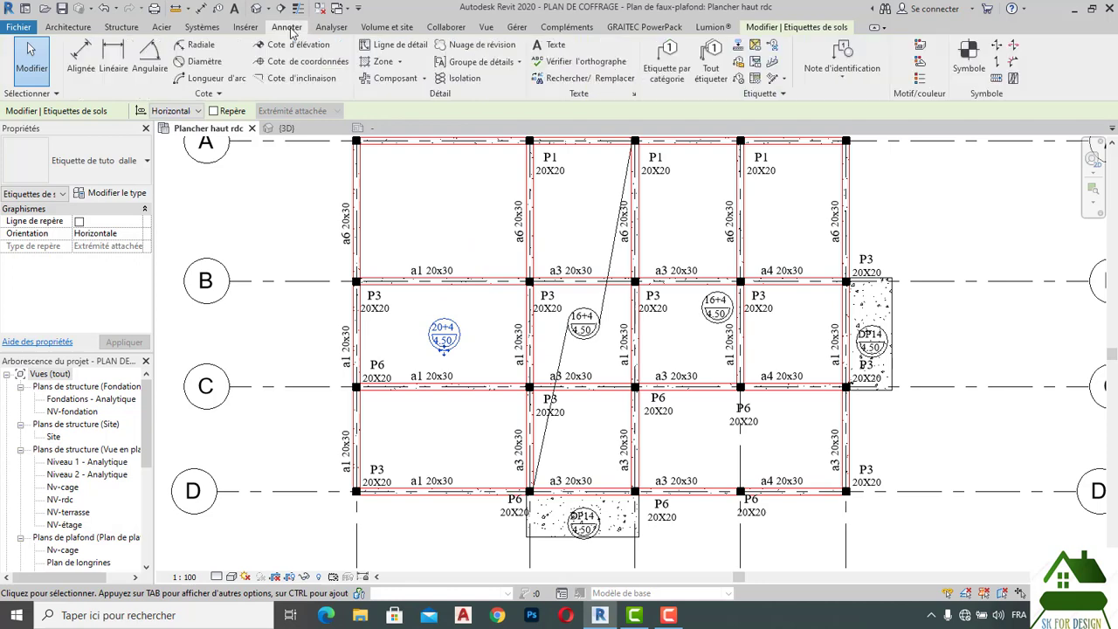
left_click(400, 46)
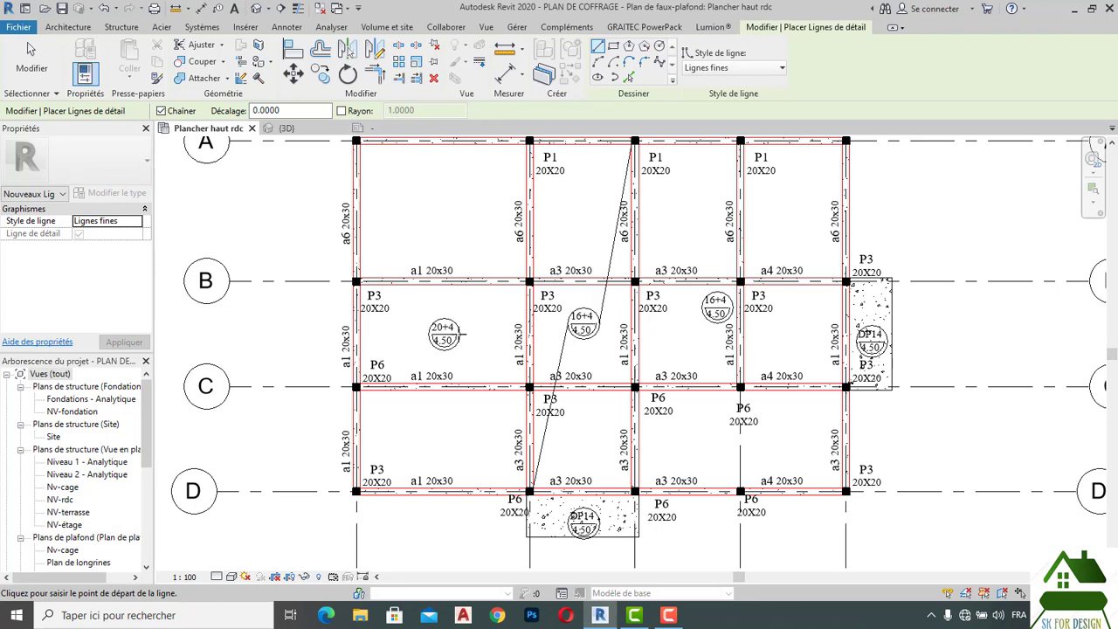
left_click(462, 333)
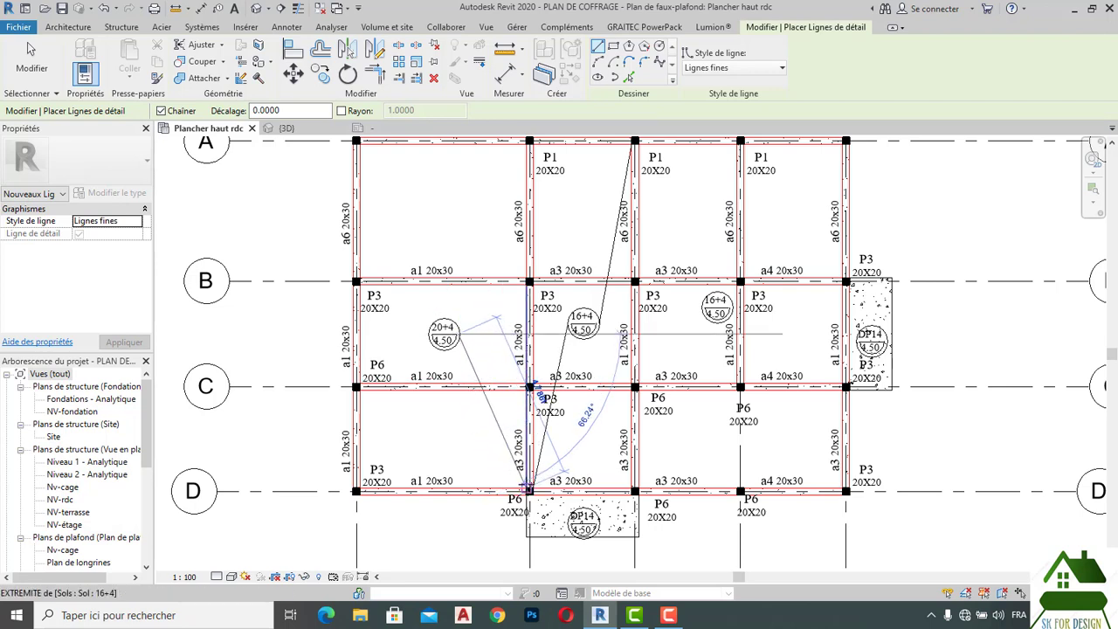
left_click(508, 478)
right_click(469, 436)
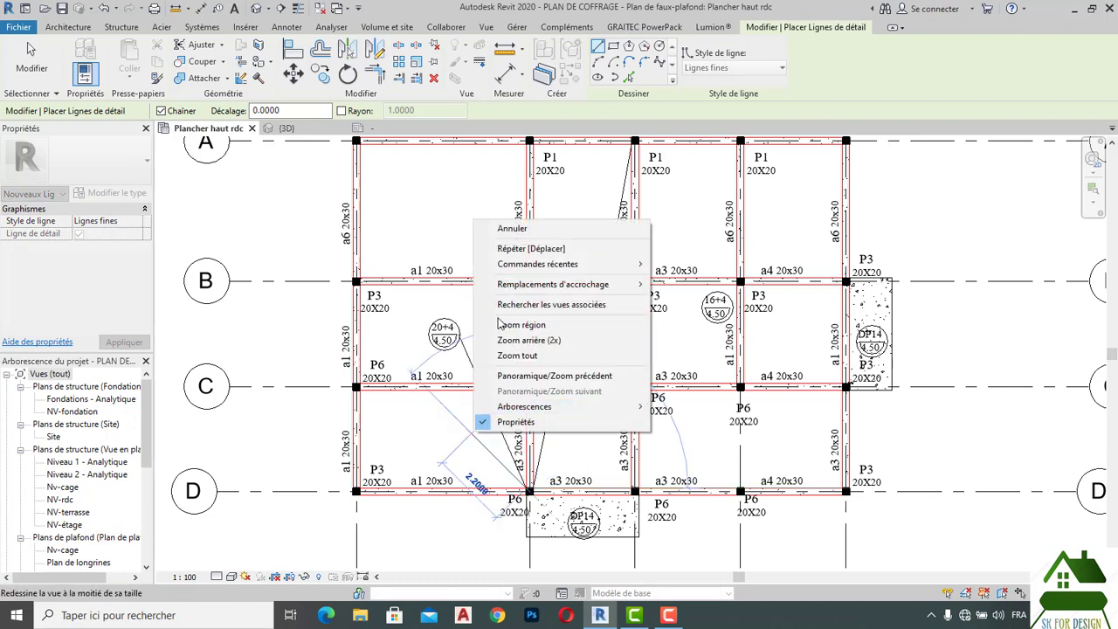
left_click(502, 230)
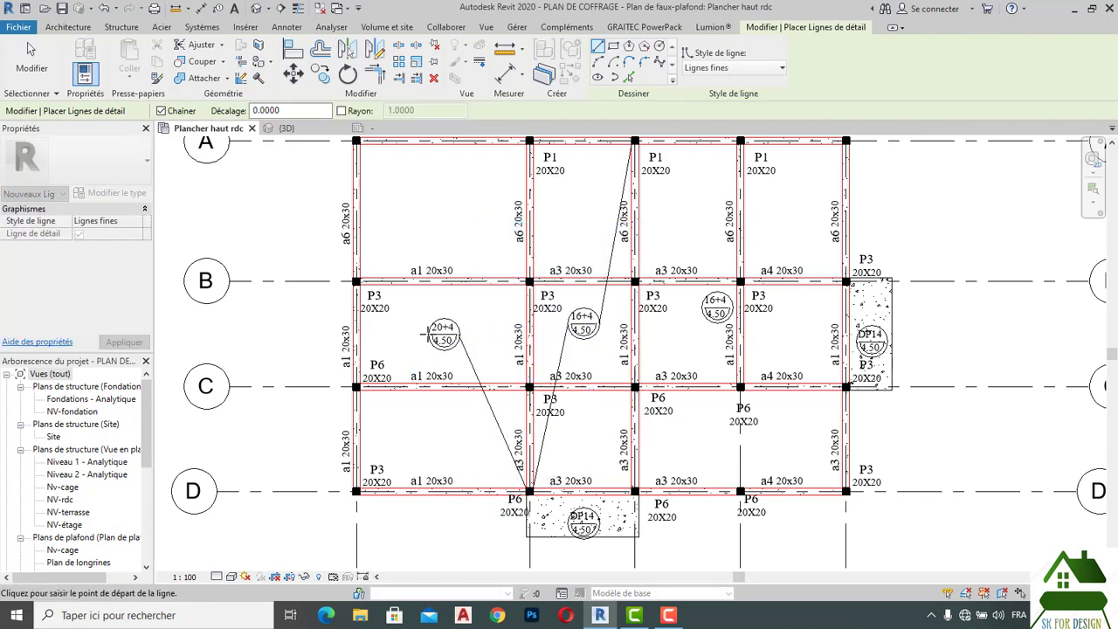
Draw a second detail line from the left edge of the 20+4 tag up to the slab corner at column A1.
scroll(429, 332, "up", 1)
left_click(467, 280)
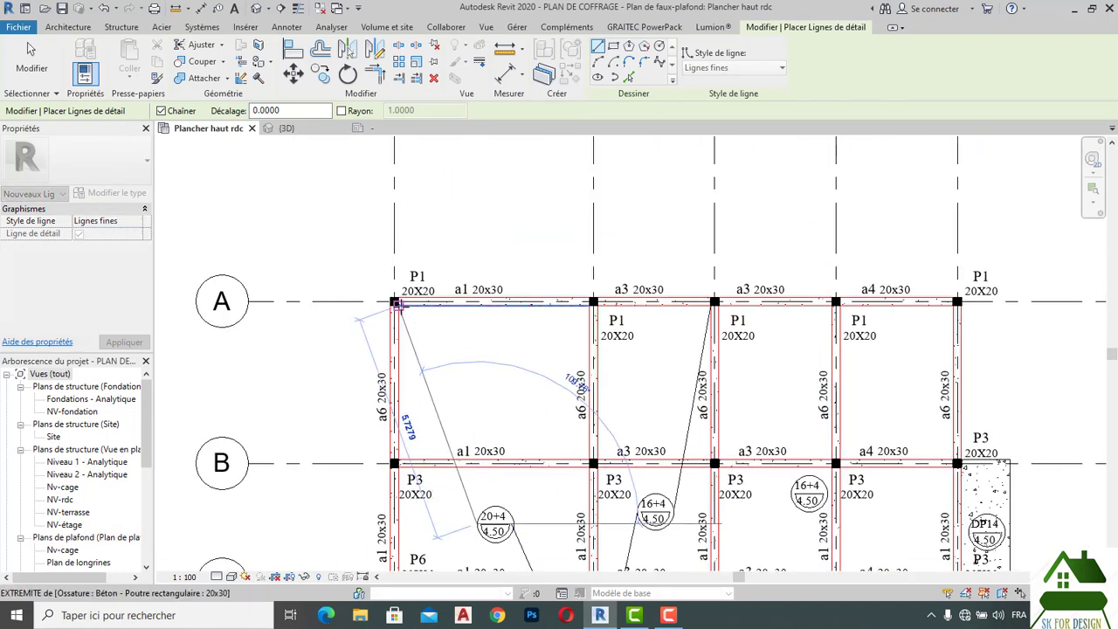
right_click(443, 335)
left_click(454, 343)
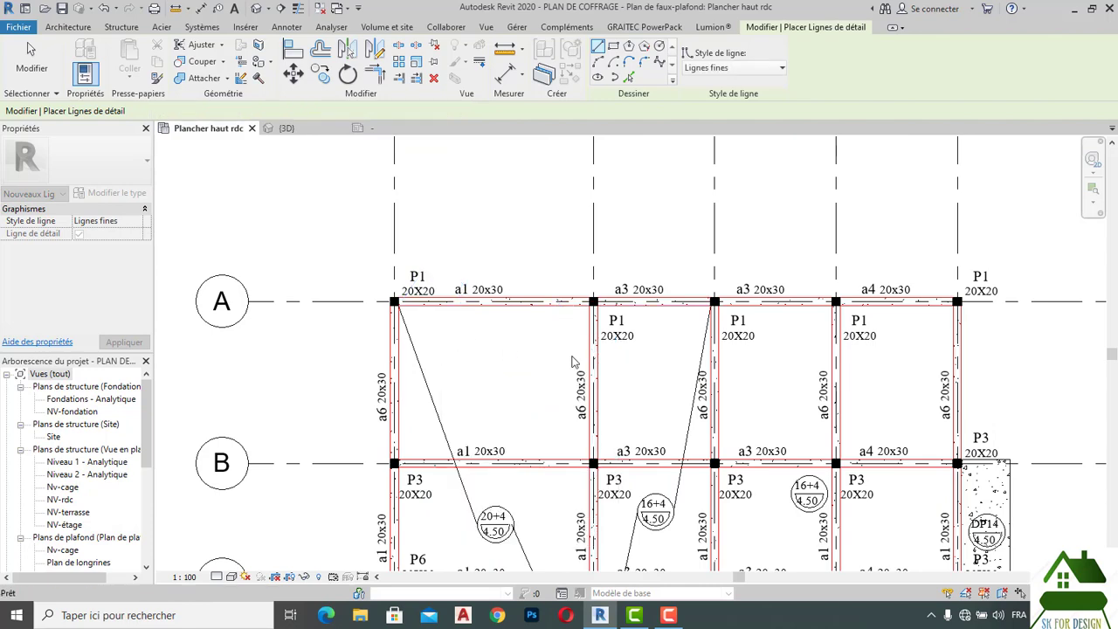
Move the 16+4 tag between grids 3 and 4 up into the bay between grids A and B.
scroll(456, 343, "down", 2)
middle_click_drag(813, 378, 793, 338)
left_click(601, 429)
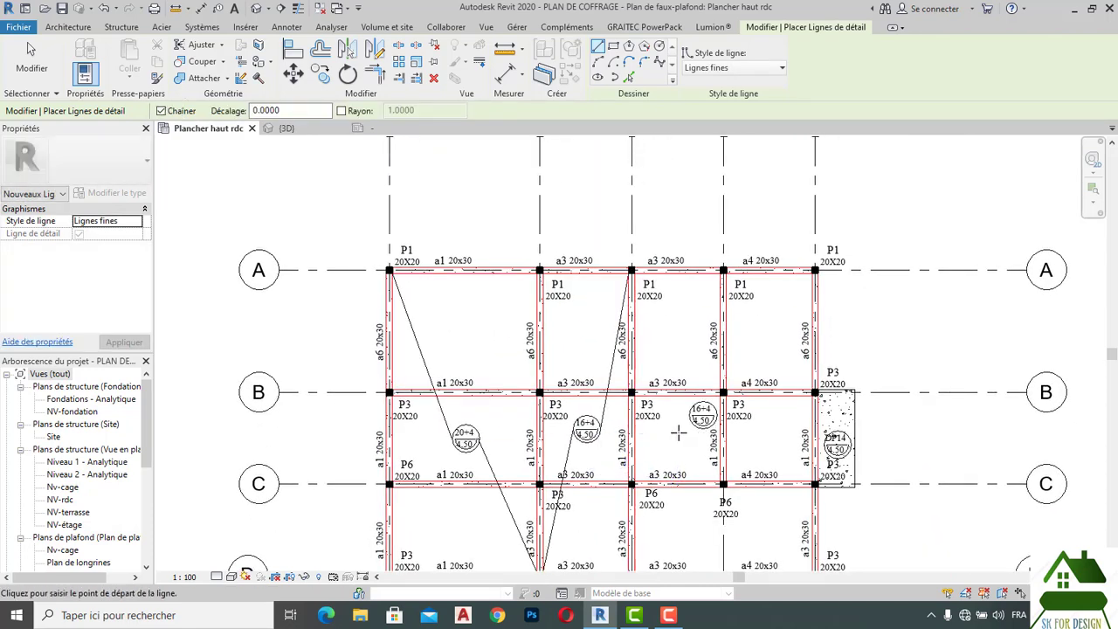
right_click(679, 433)
left_click(730, 227)
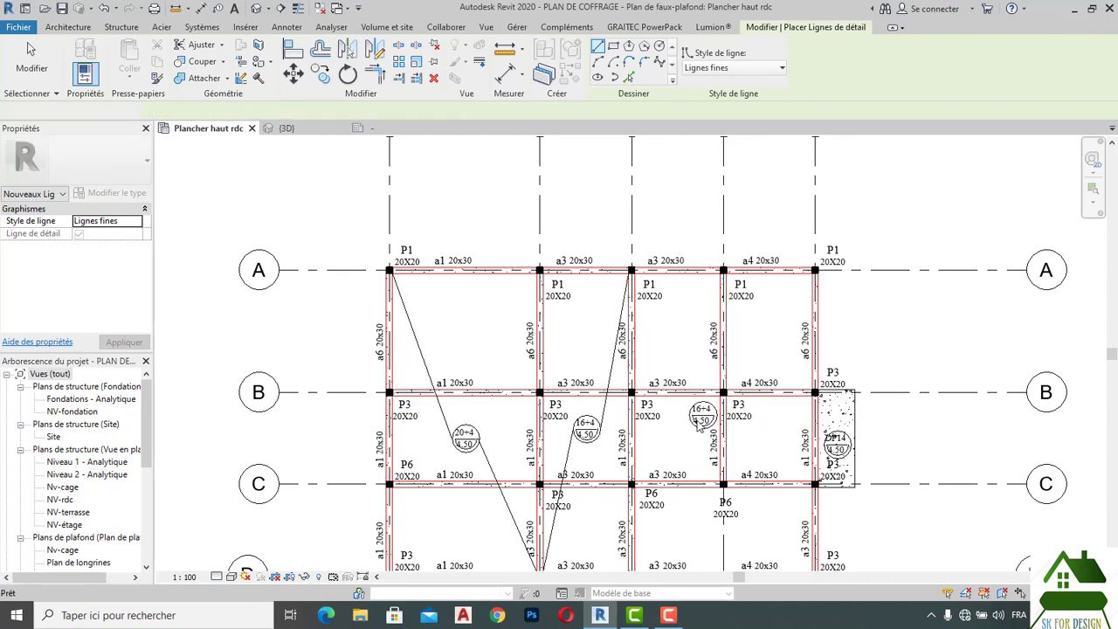
left_click(702, 417)
left_click(294, 77)
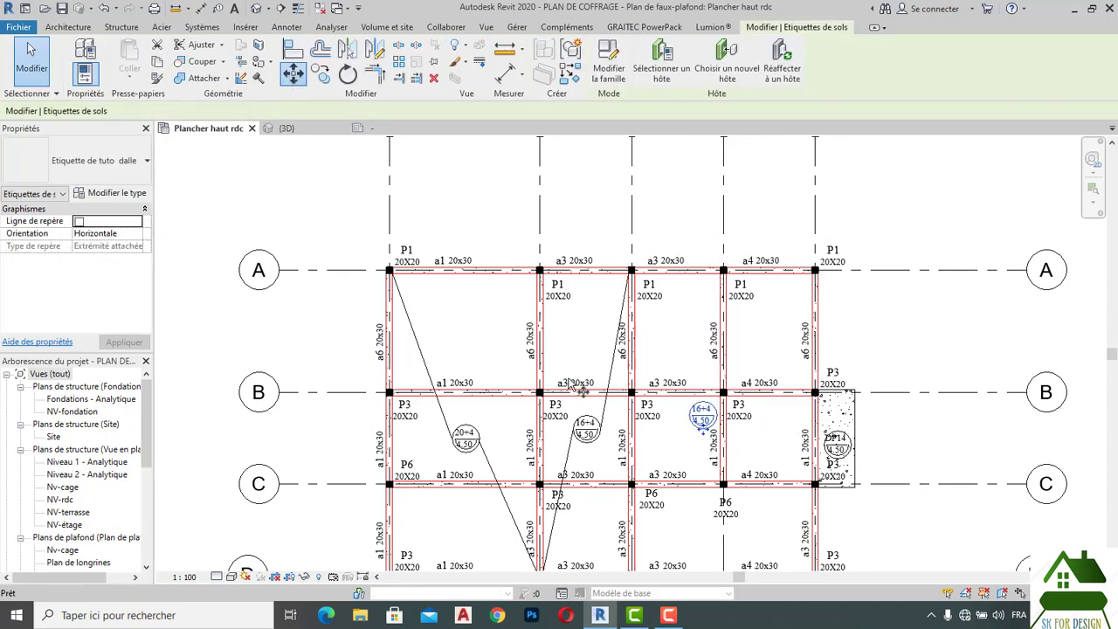
left_click(703, 417)
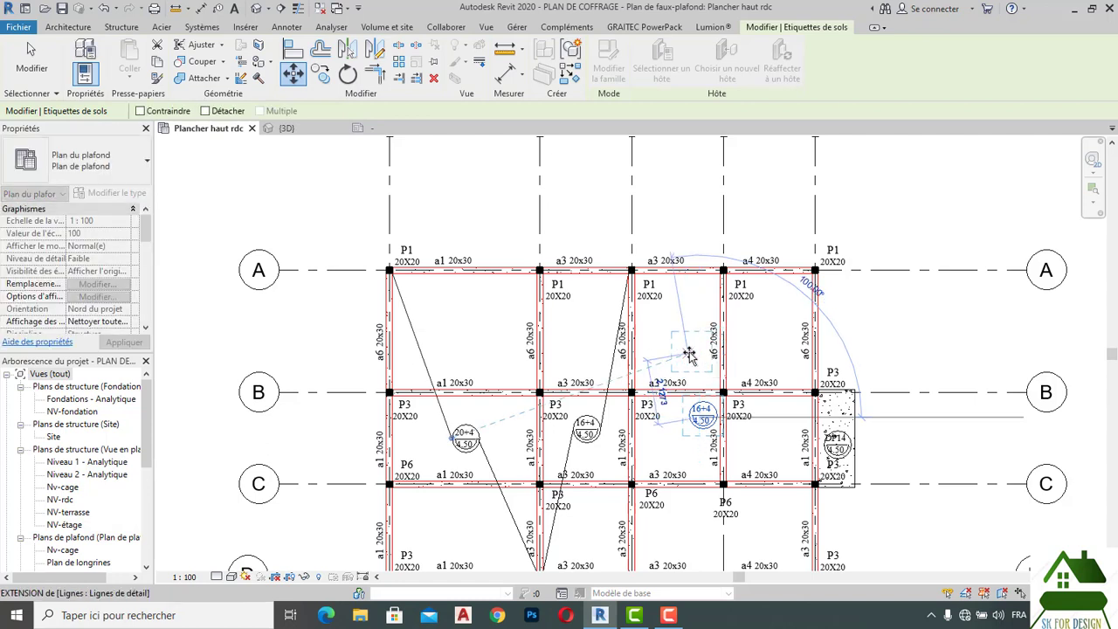
left_click(689, 352)
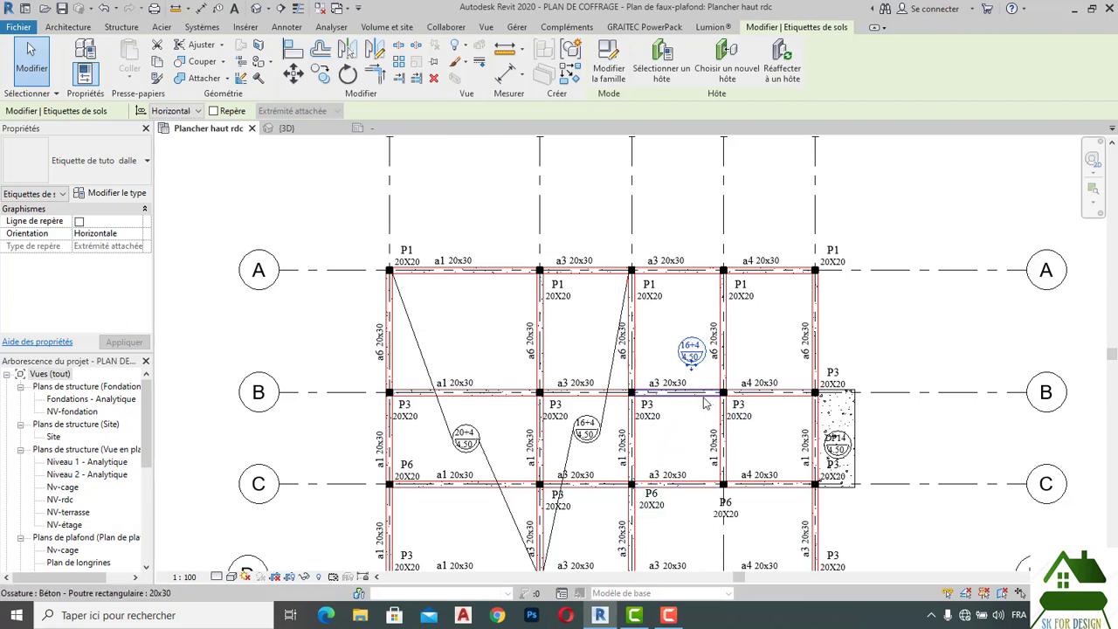
Draw a Lignes fines detail line from the right edge of the moved 16+4 tag up to the slab corner at column A5.
left_click(286, 27)
left_click(396, 43)
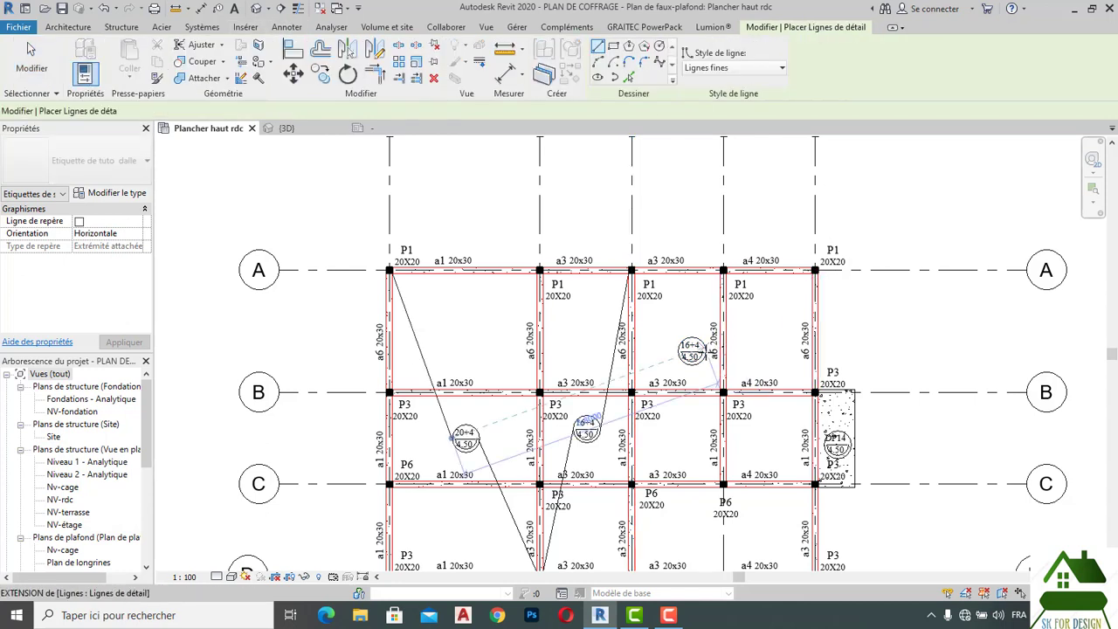
left_click(814, 271)
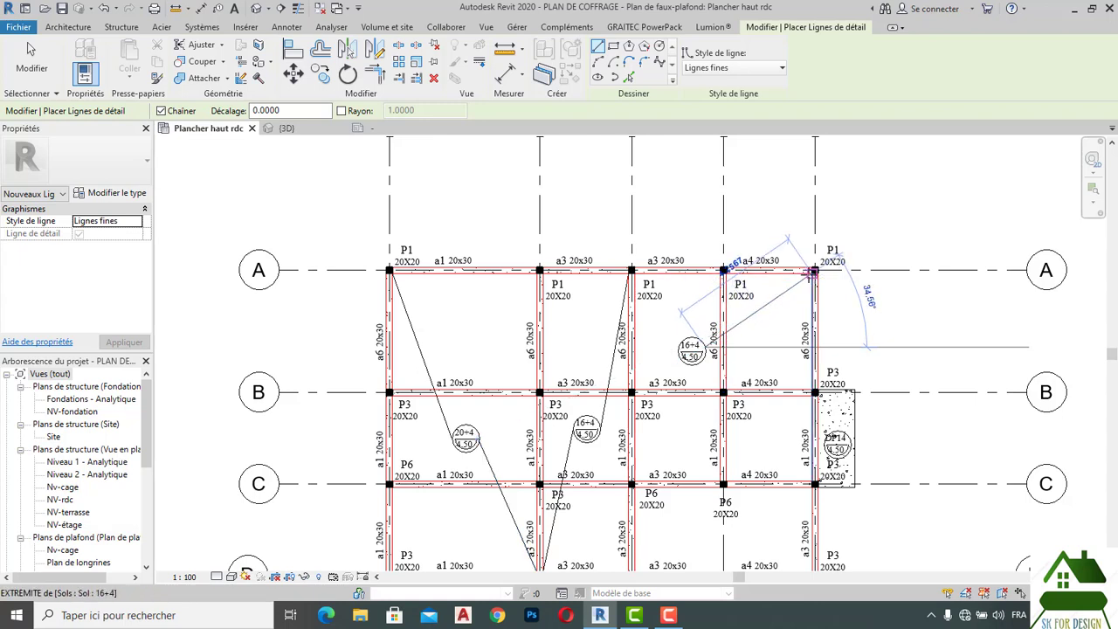
right_click(778, 324)
left_click(794, 333)
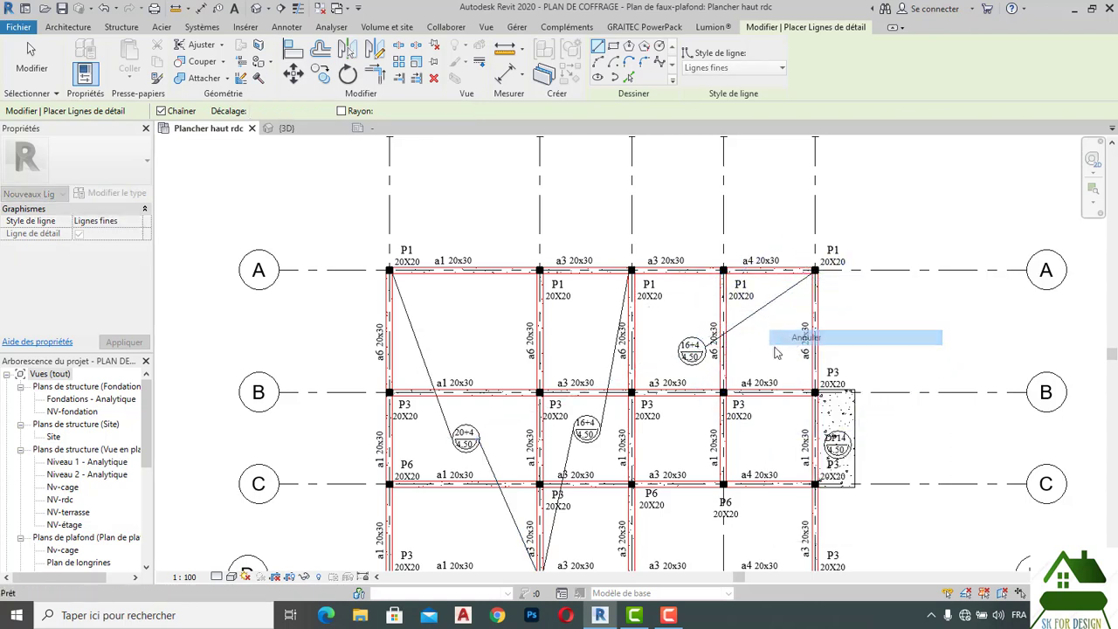
Draw a second detail line from the left edge of the moved 16+4 tag down to the slab corner at column C3.
left_click(714, 350)
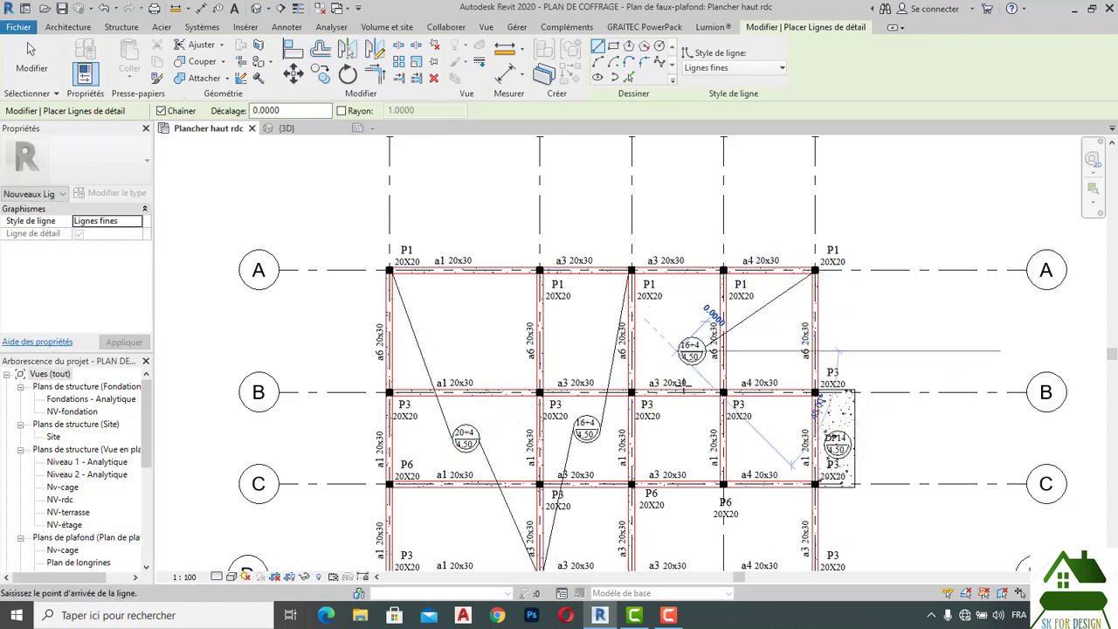
left_click(630, 482)
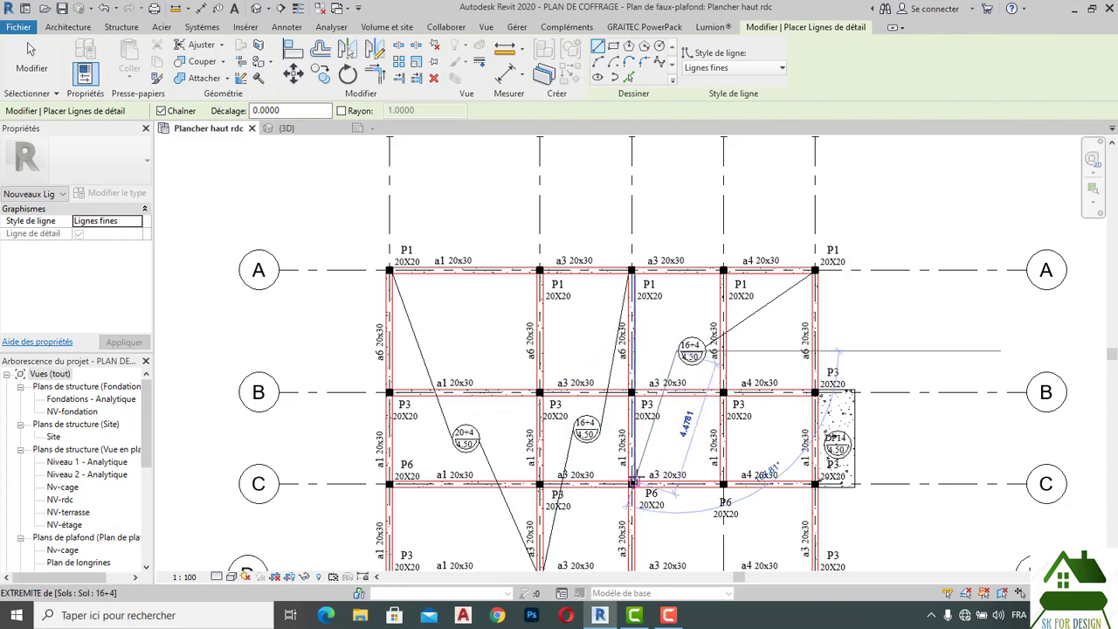
right_click(673, 446)
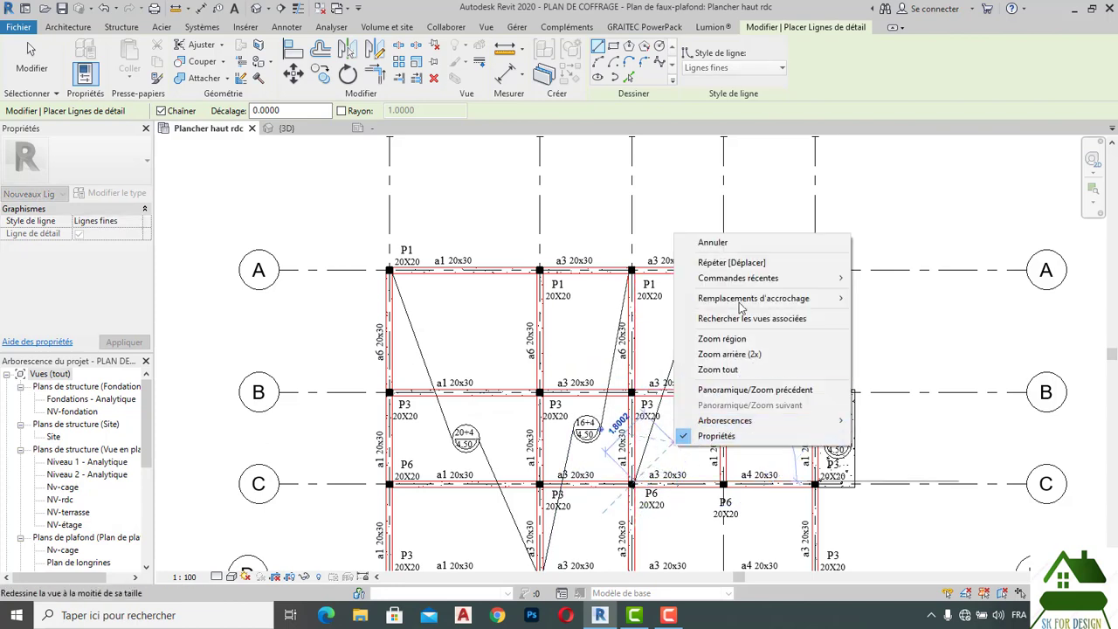
left_click(729, 243)
Save the project and end the detail line command.
scroll(732, 253, "down", 2)
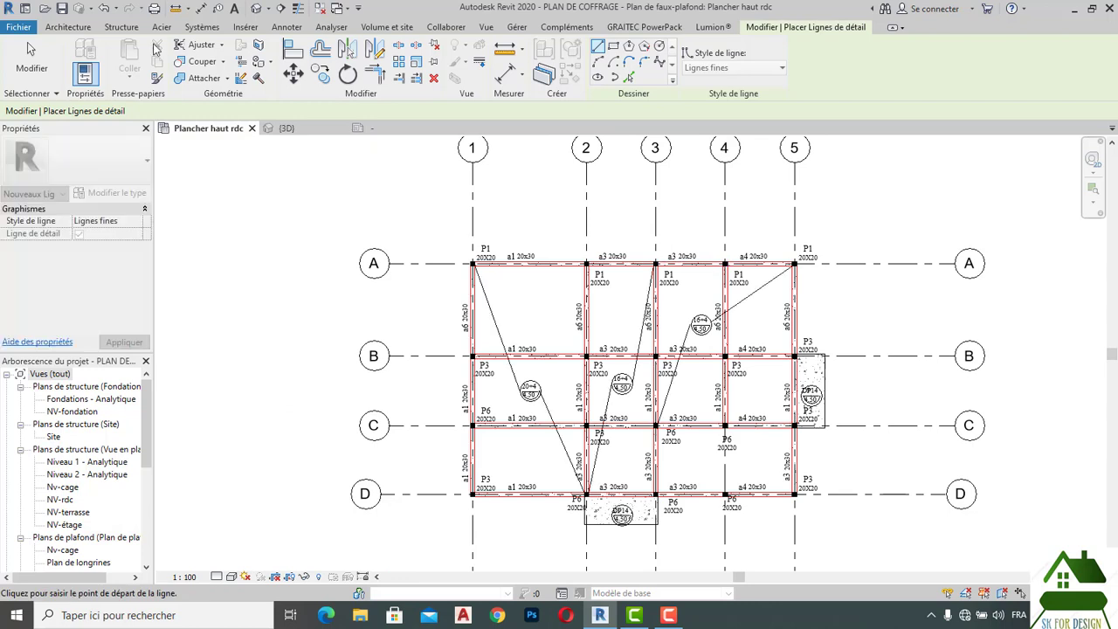
left_click(62, 10)
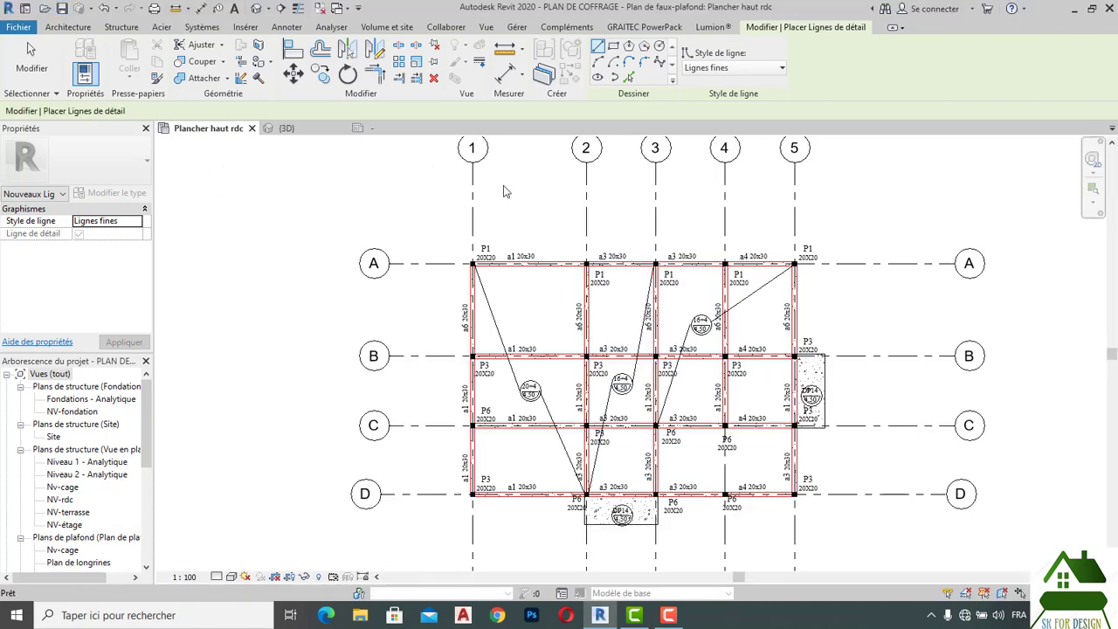
scroll(567, 201, "down", 1)
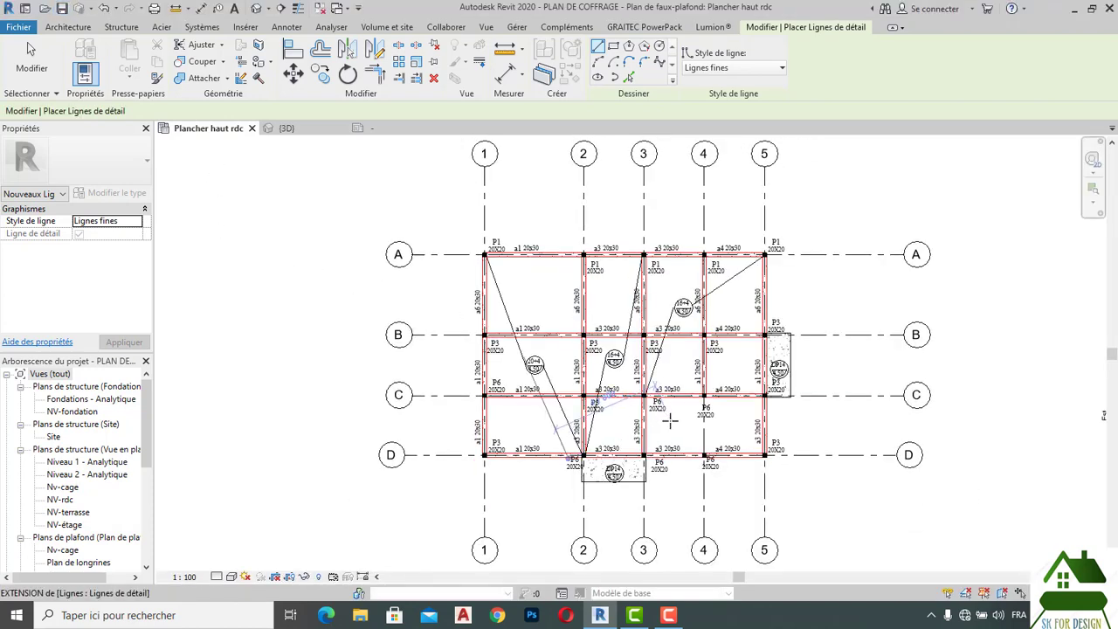
scroll(667, 421, "up", 2)
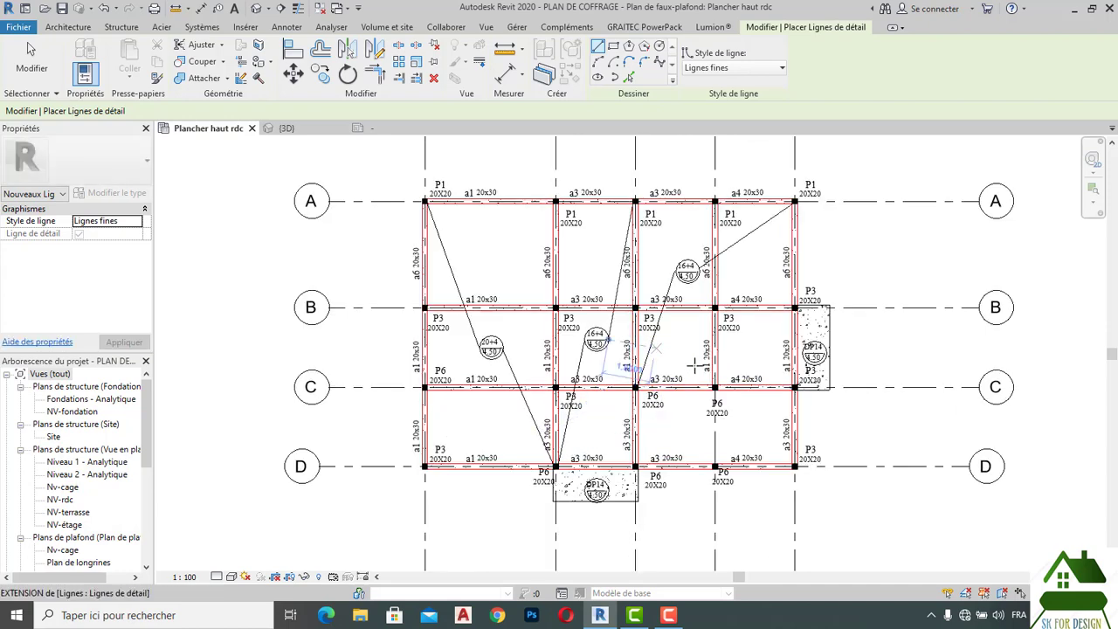
right_click(688, 423)
left_click(729, 220)
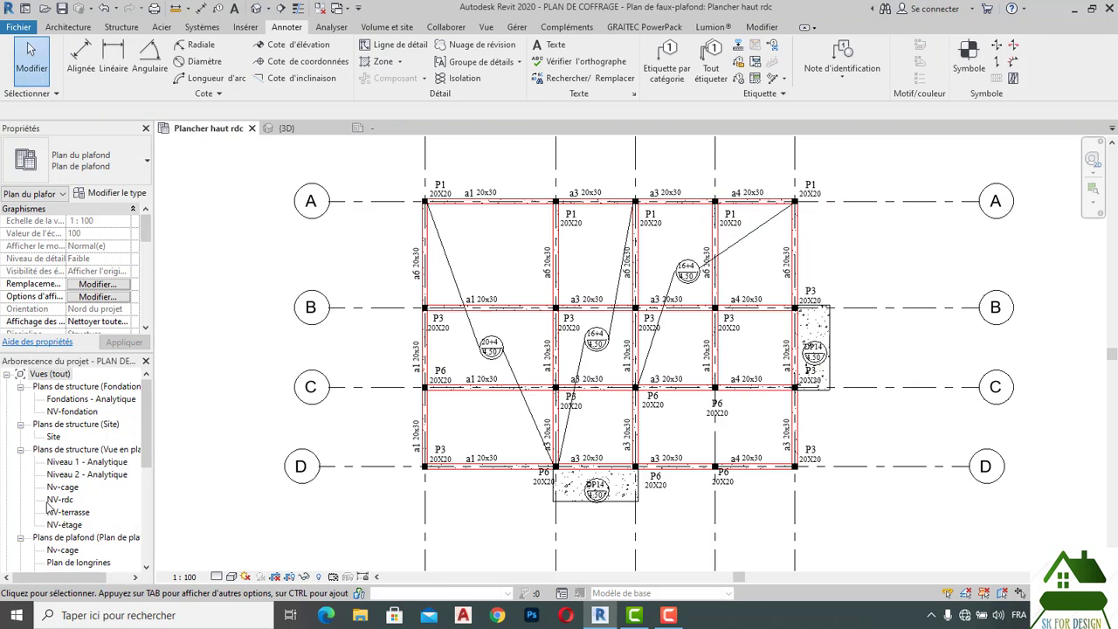
Copy the 20+4 tag, both 16+4 tags and their six detail lines to the clipboard.
scroll(68, 500, "down", 1)
scroll(68, 499, "down", 1)
scroll(104, 545, "down", 1)
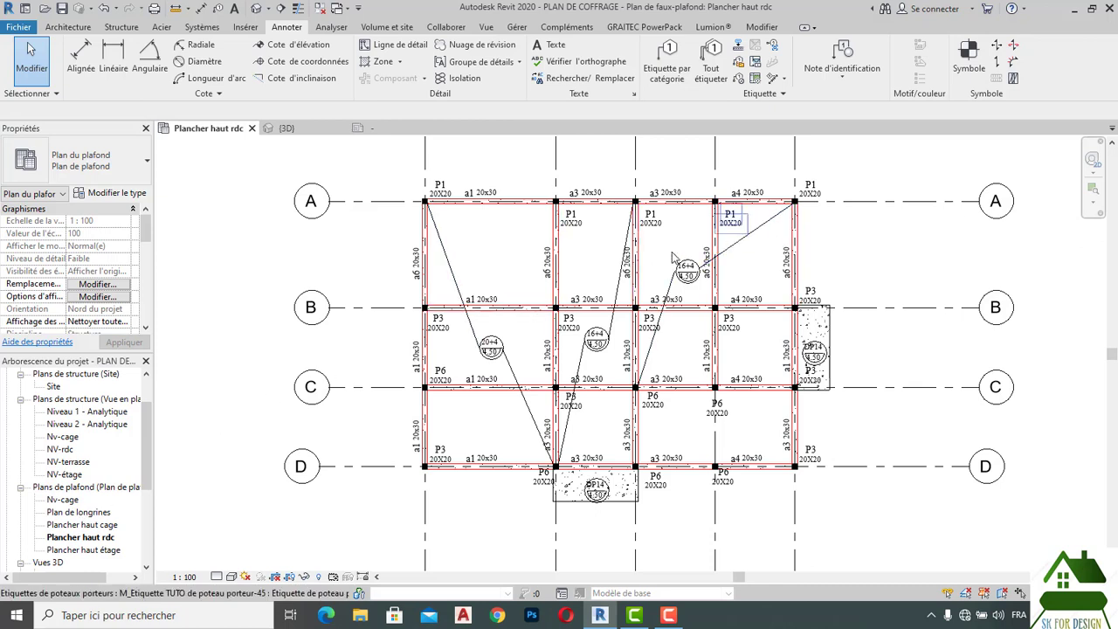
left_click(445, 256)
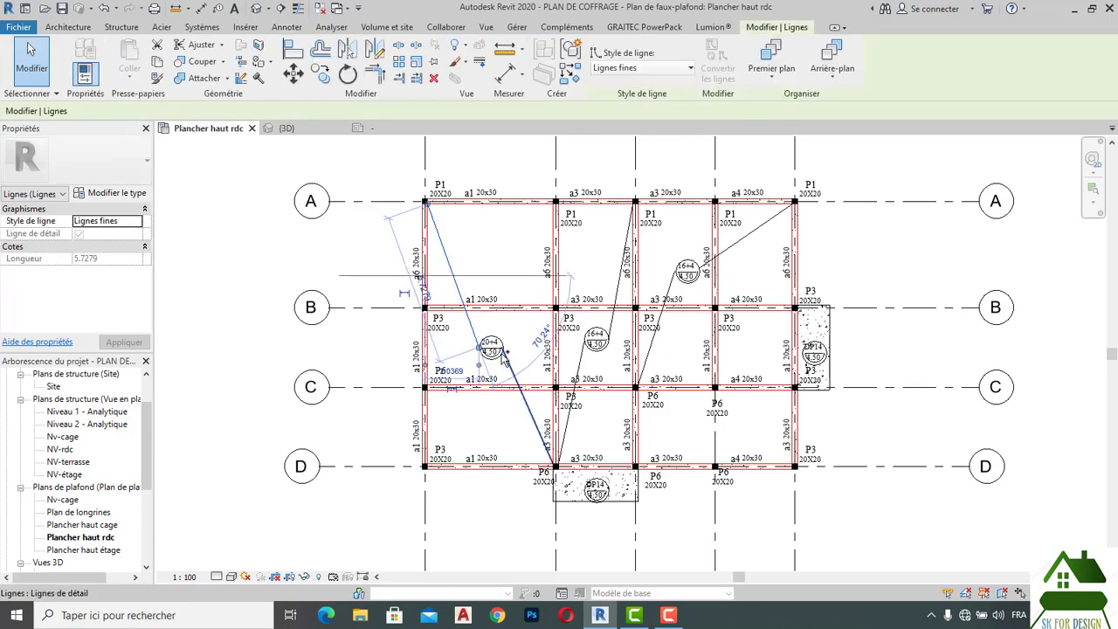
left_click(499, 342, "ctrl")
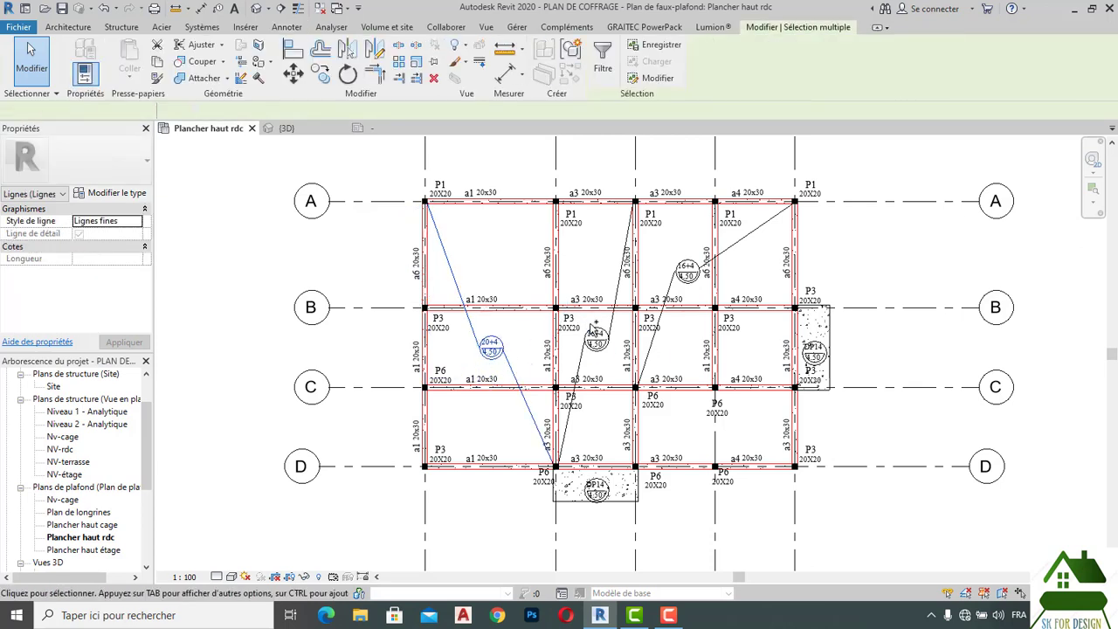
left_click(595, 327, "ctrl")
left_click(578, 362, "ctrl")
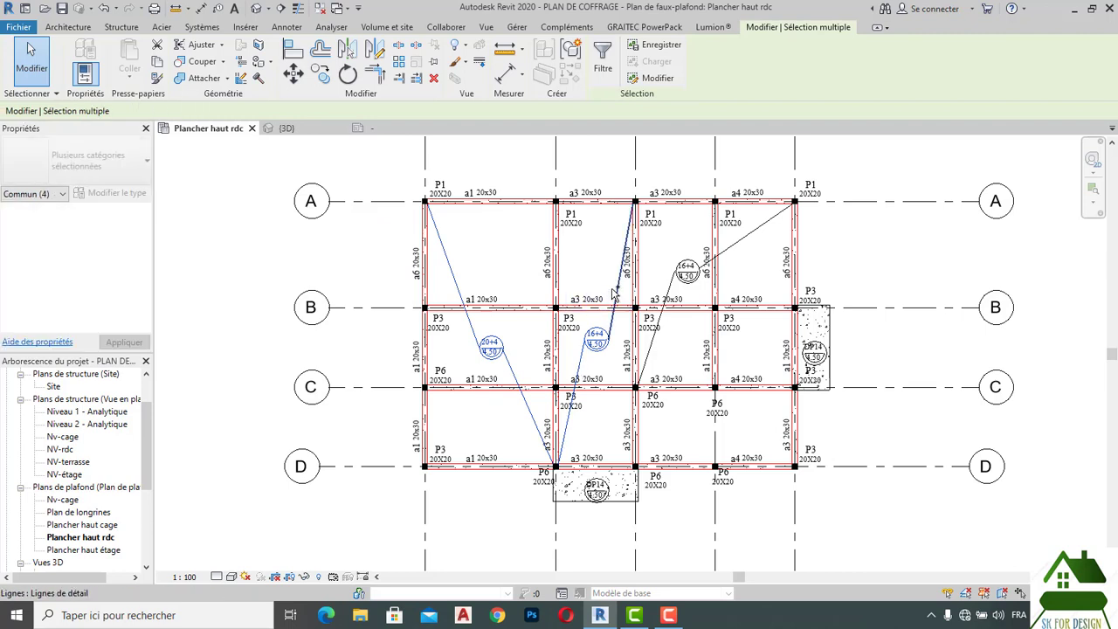
left_click(615, 293, "ctrl")
left_click(671, 282, "ctrl")
left_click(734, 242, "ctrl")
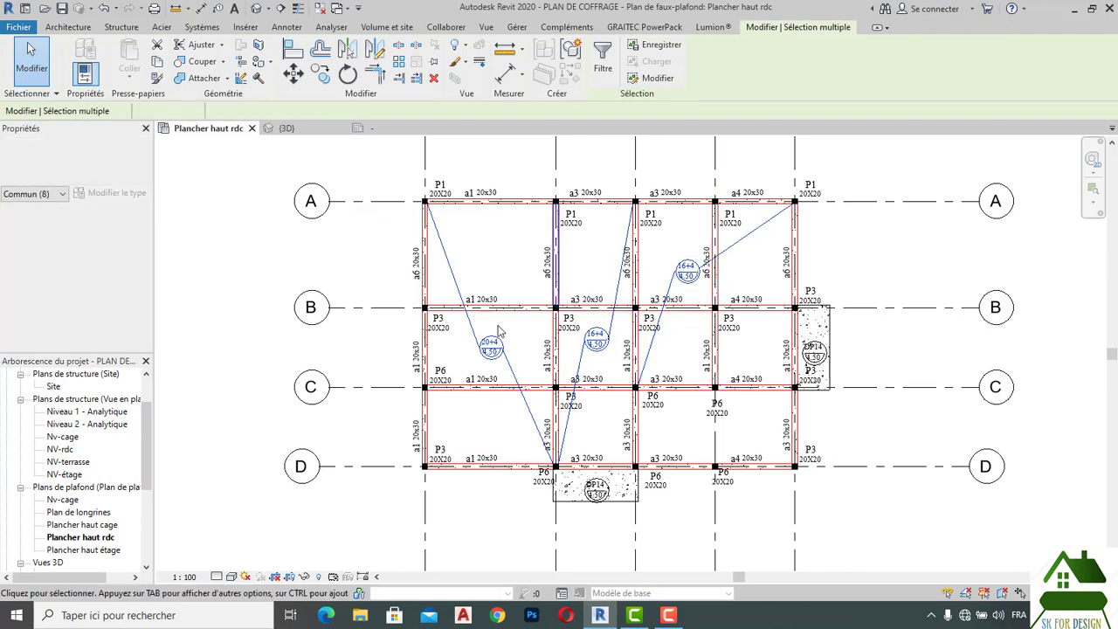
left_click(557, 290, "ctrl")
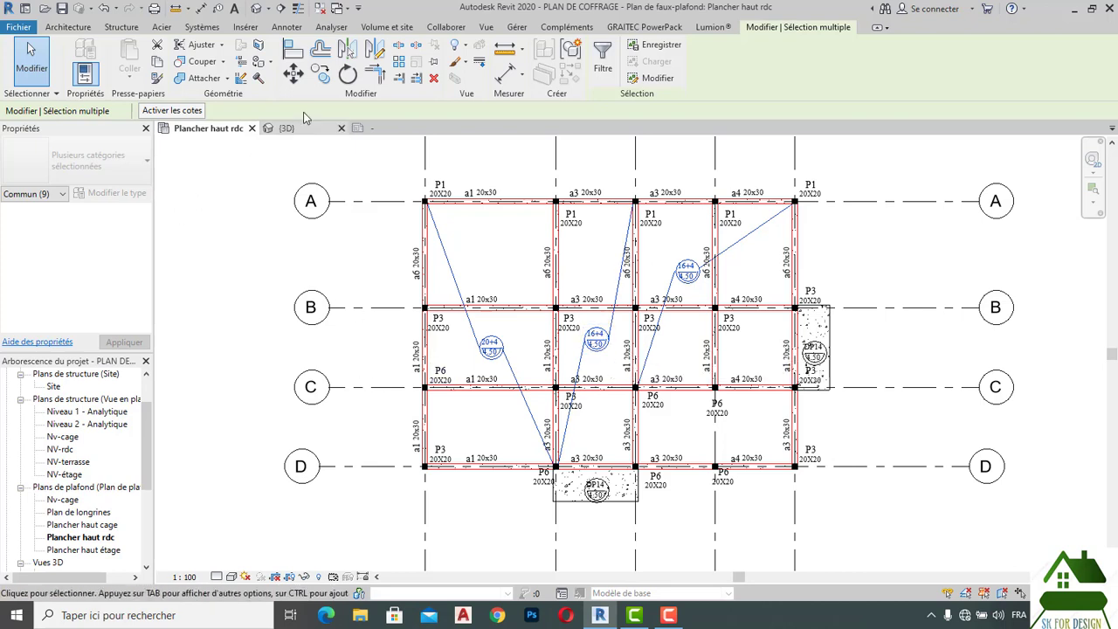
left_click(321, 74)
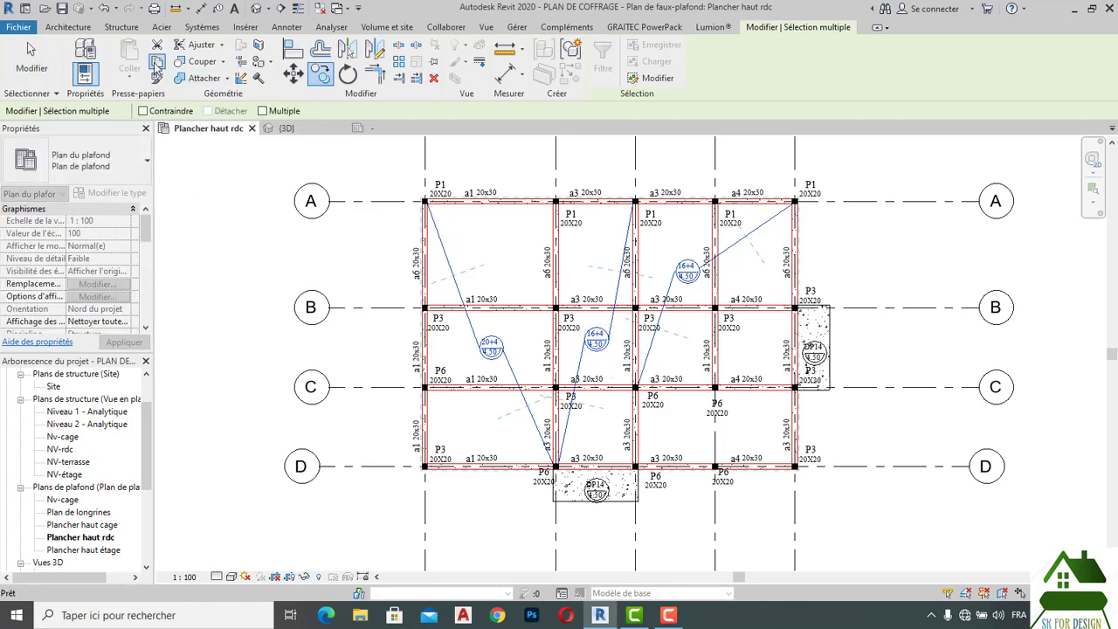
key("ctrl+c")
Paste the copied slab tags and detail lines, aligned, into the ceiling plan view Plancher haut étage.
left_click(129, 73)
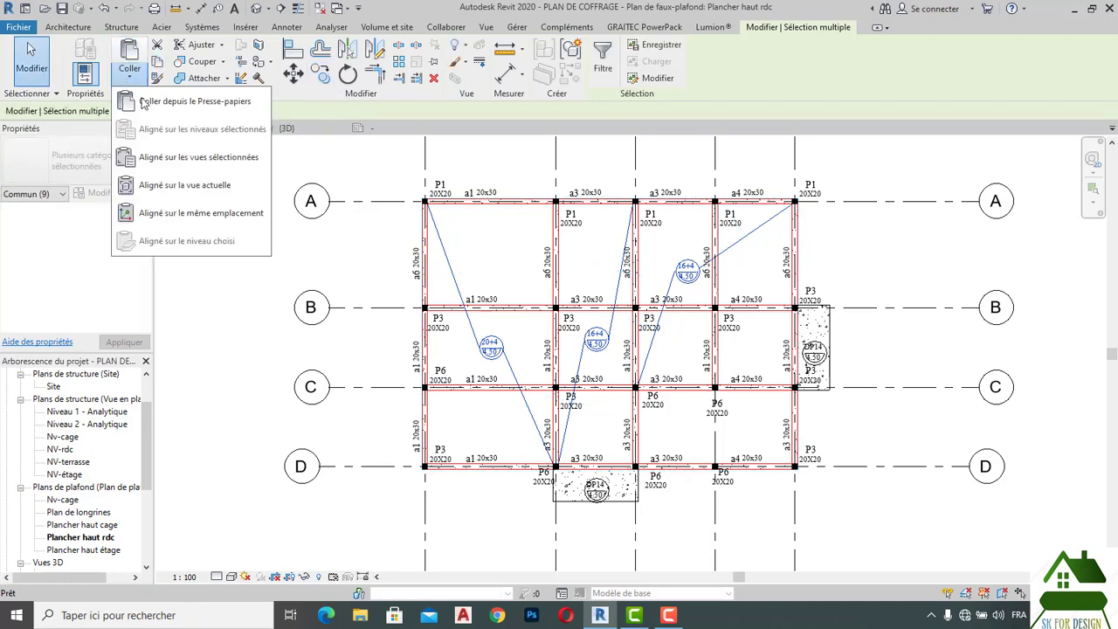
left_click(182, 162)
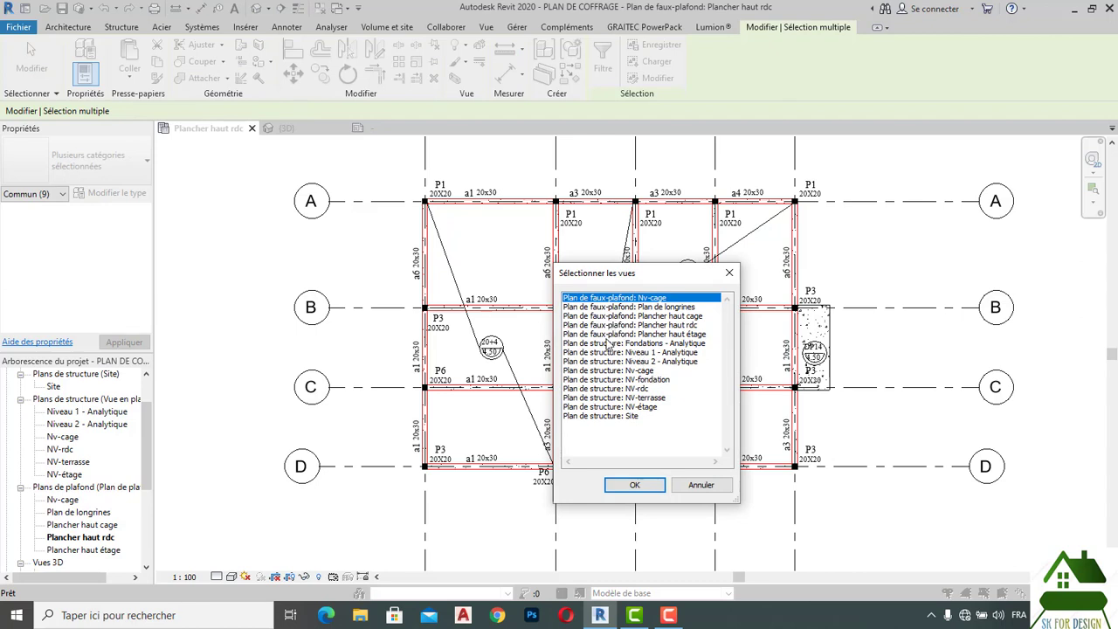
left_click(681, 335)
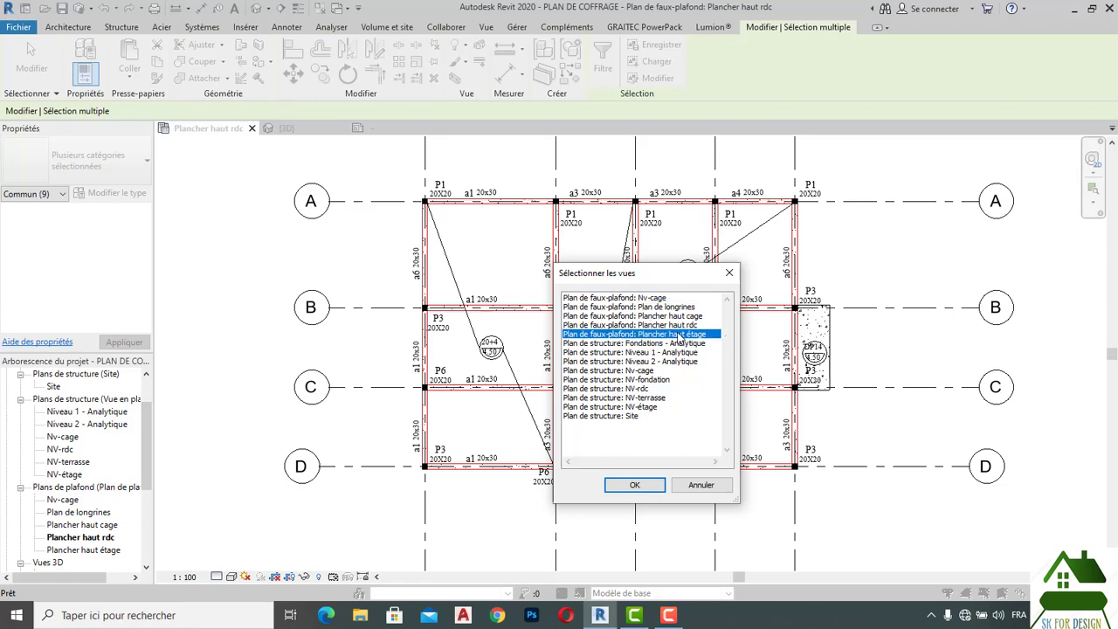
left_click(637, 486)
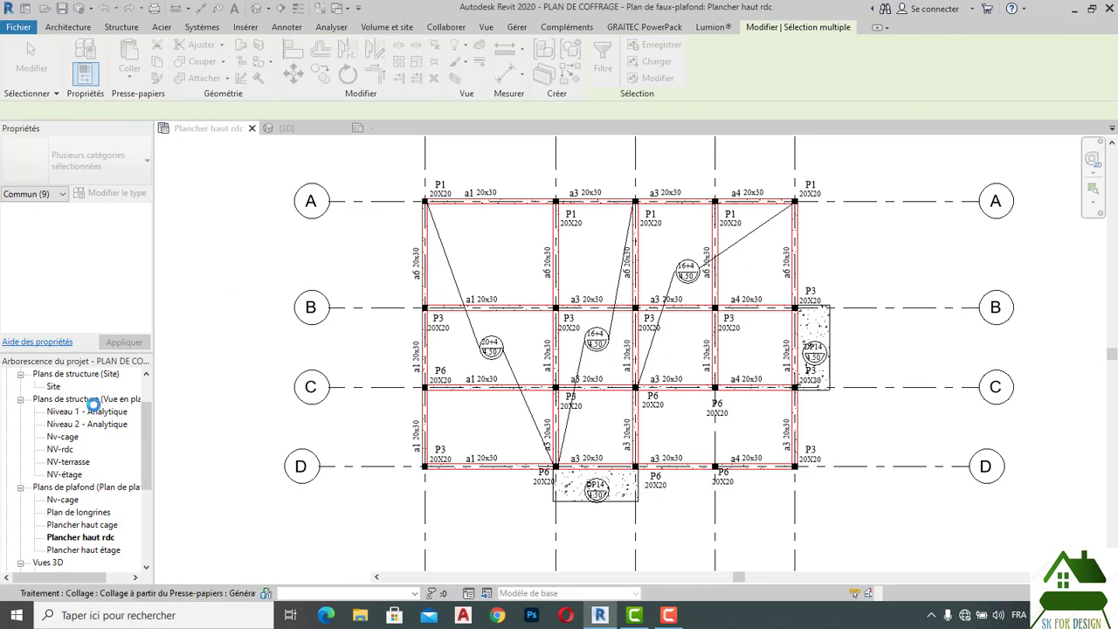
Open the Plancher haut étage plan and check the pasted slab tags and detail lines.
left_click(110, 551)
double_click(110, 550)
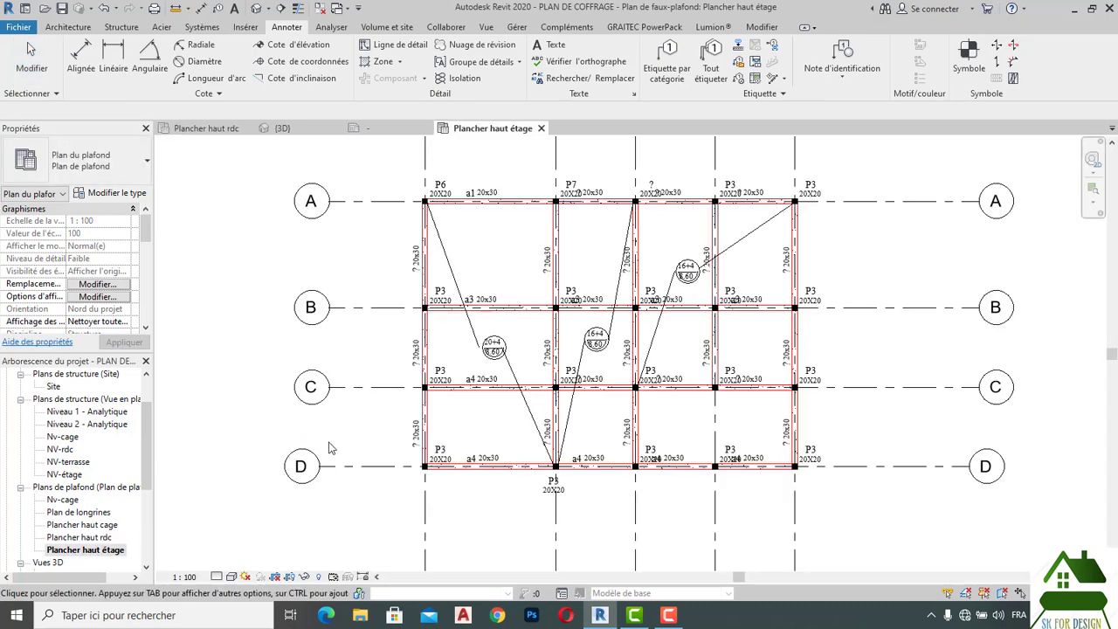
scroll(714, 292, "up", 1)
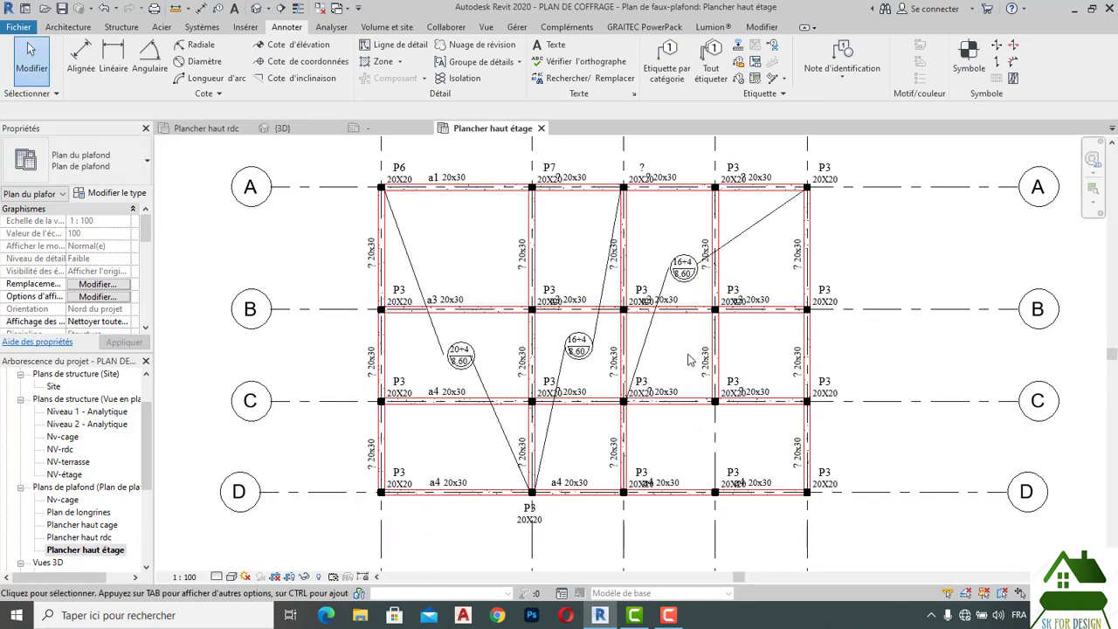
scroll(690, 360, "down", 1)
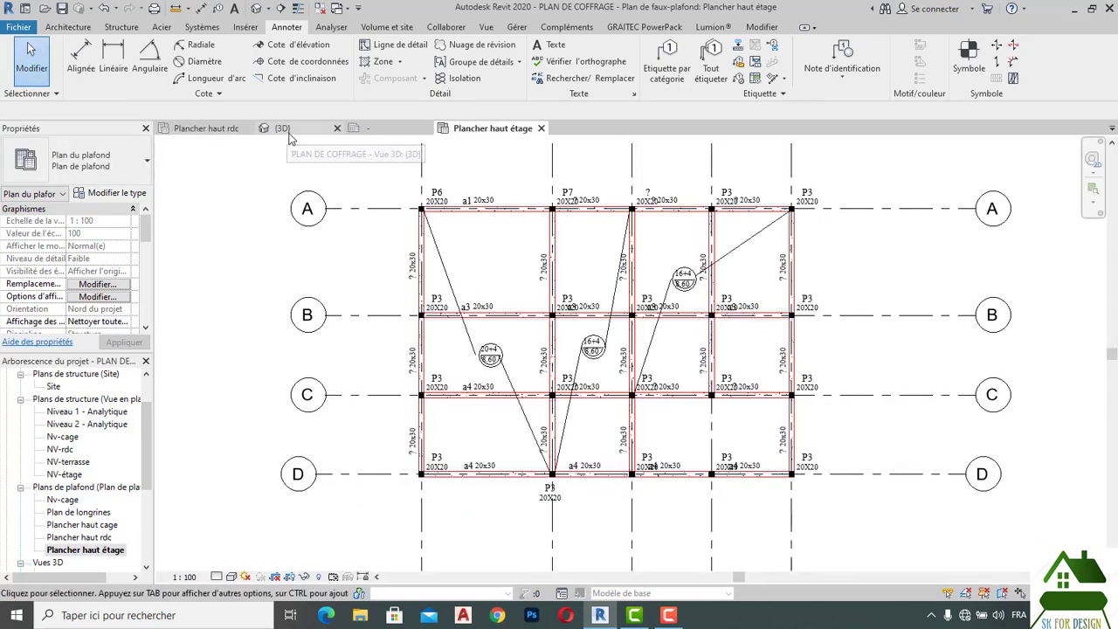
Open Plan de longrines and tag all its untagged floors with the Etiquette de tuto dalle tag.
left_click(78, 511)
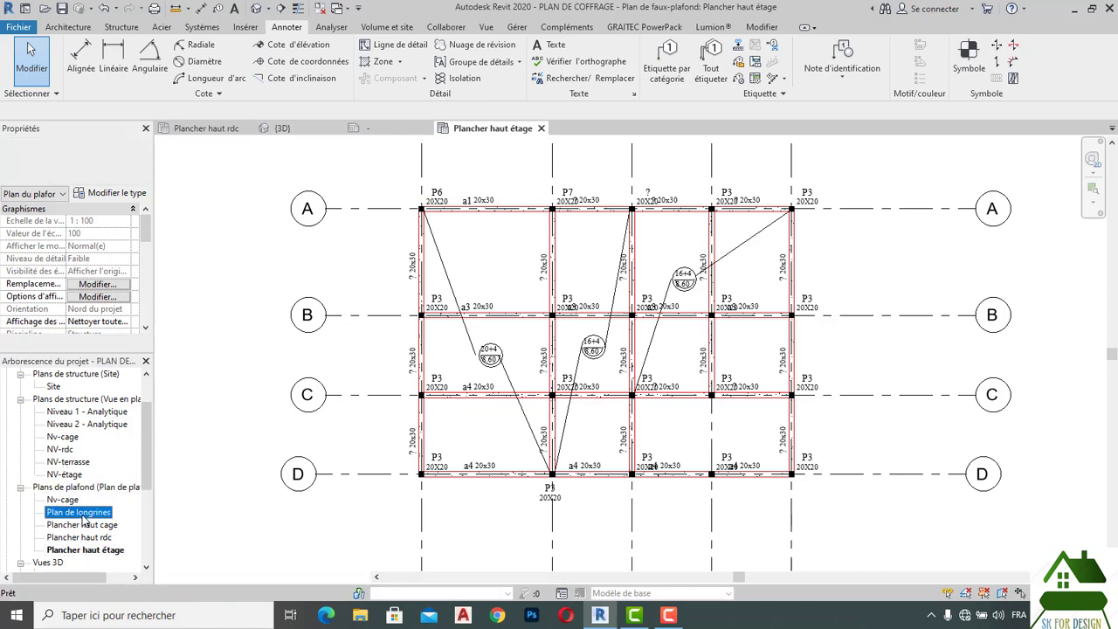
double_click(81, 513)
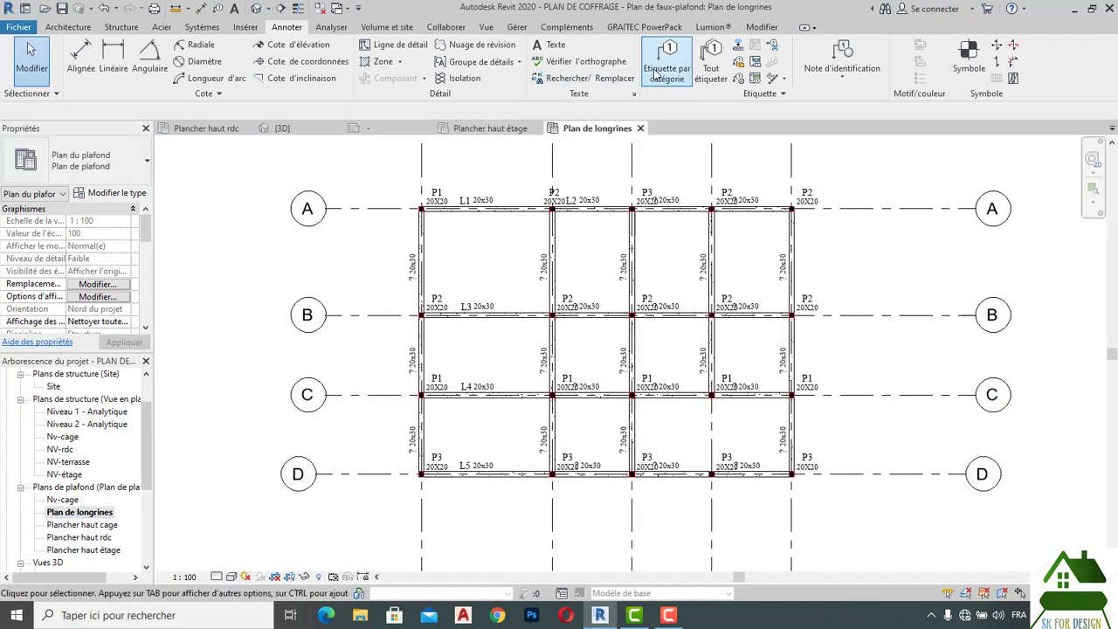
left_click(711, 70)
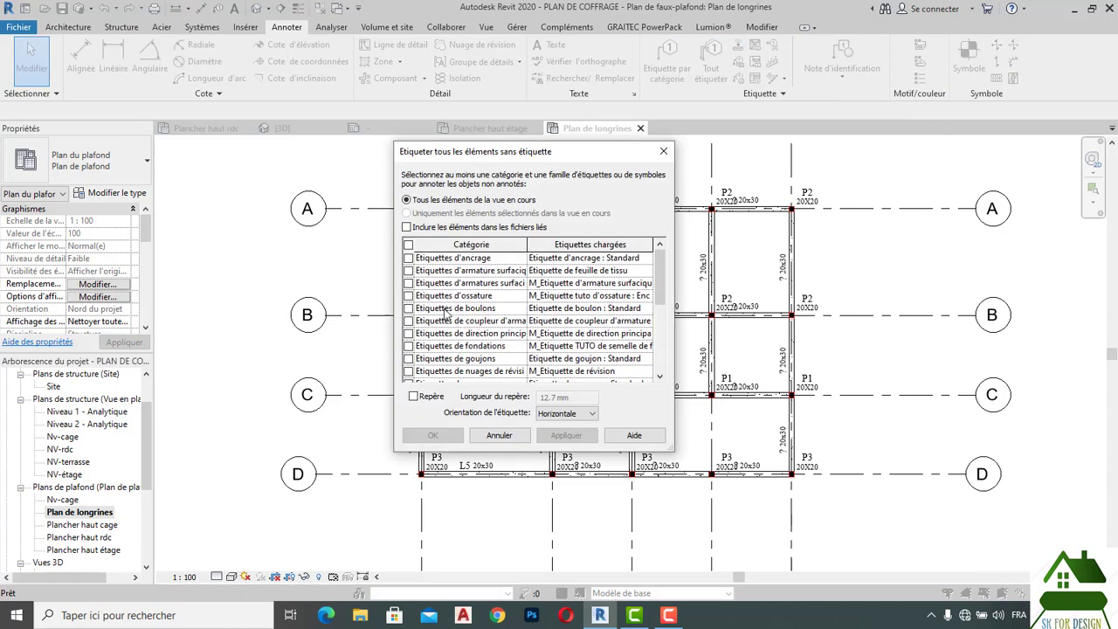
scroll(446, 312, "down", 1)
scroll(446, 313, "down", 1)
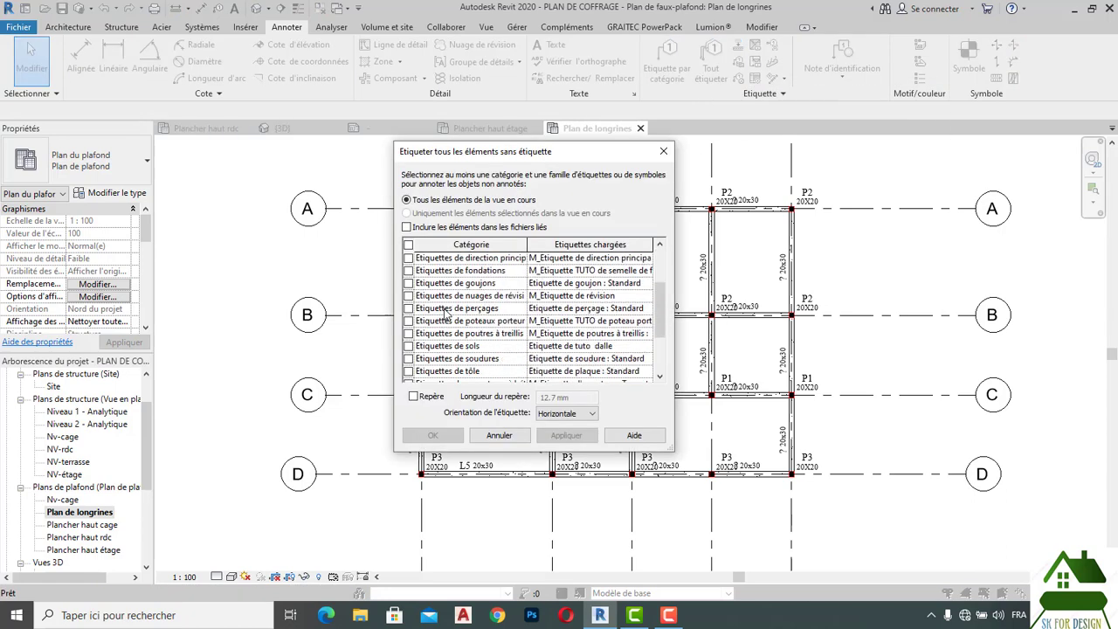
scroll(446, 312, "down", 1)
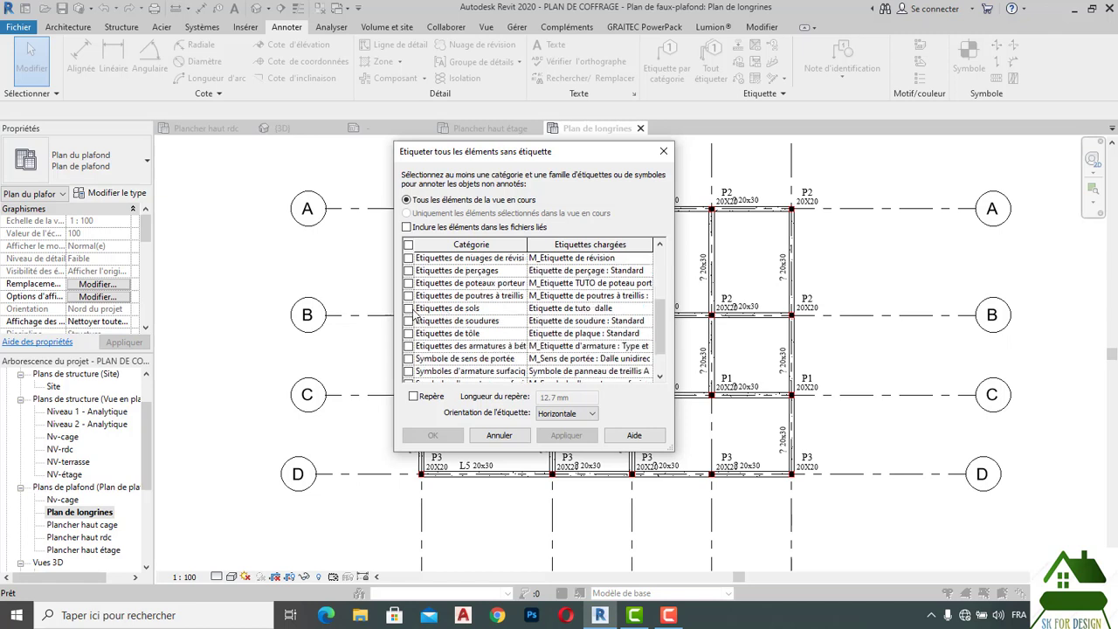
left_click(409, 308)
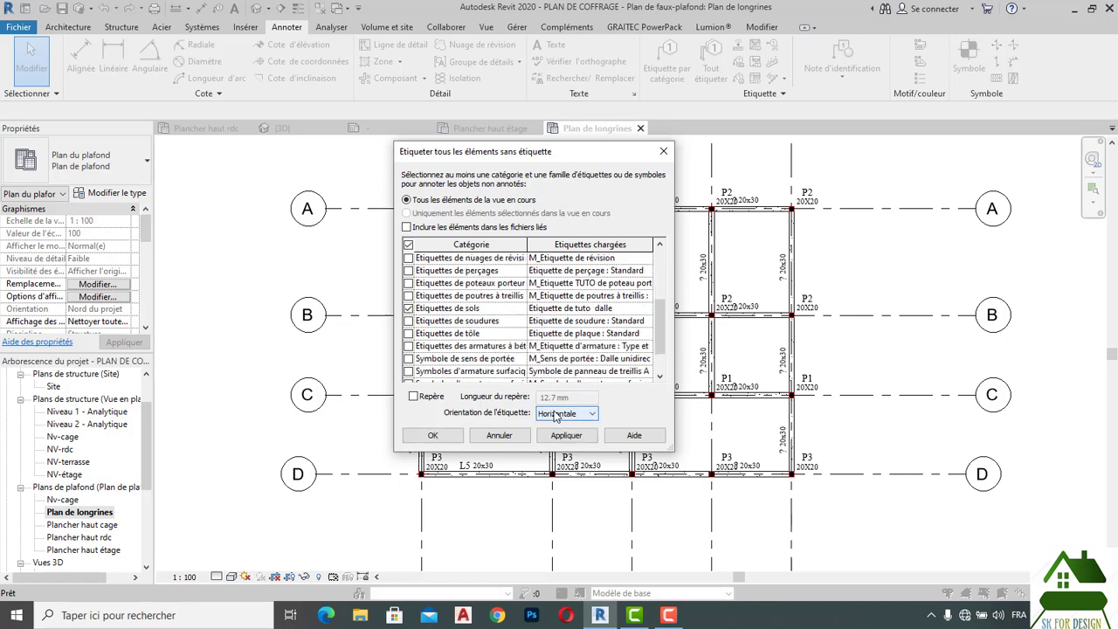
left_click(413, 436)
Draw a Lignes fines detail line from the slab corner at column A5 to the right edge of the DP13cm tag.
scroll(613, 357, "up", 2)
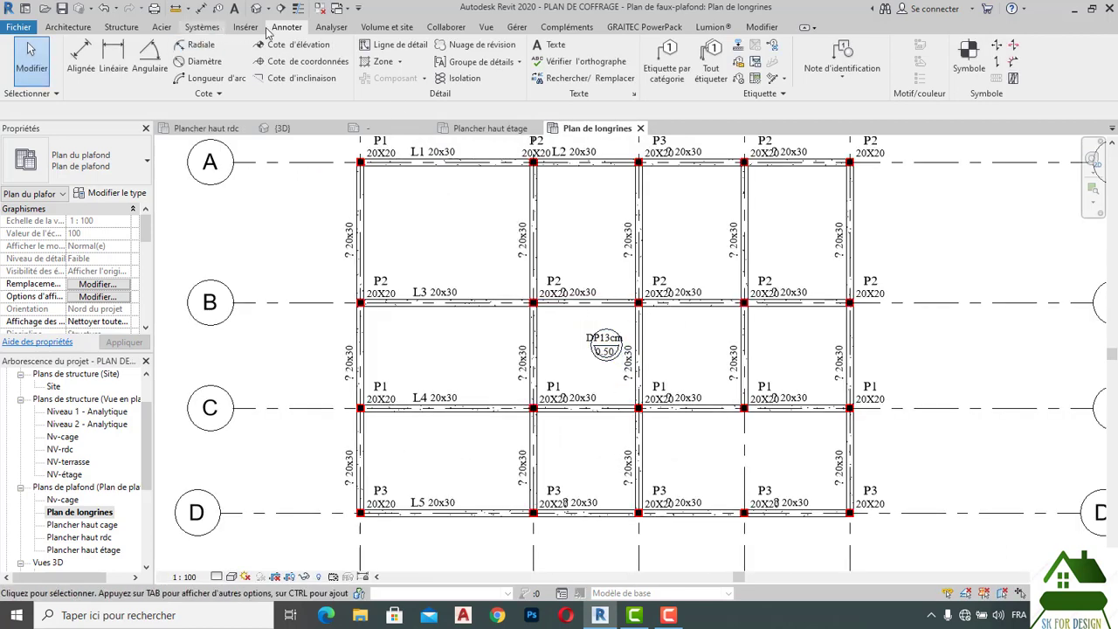
left_click(359, 48)
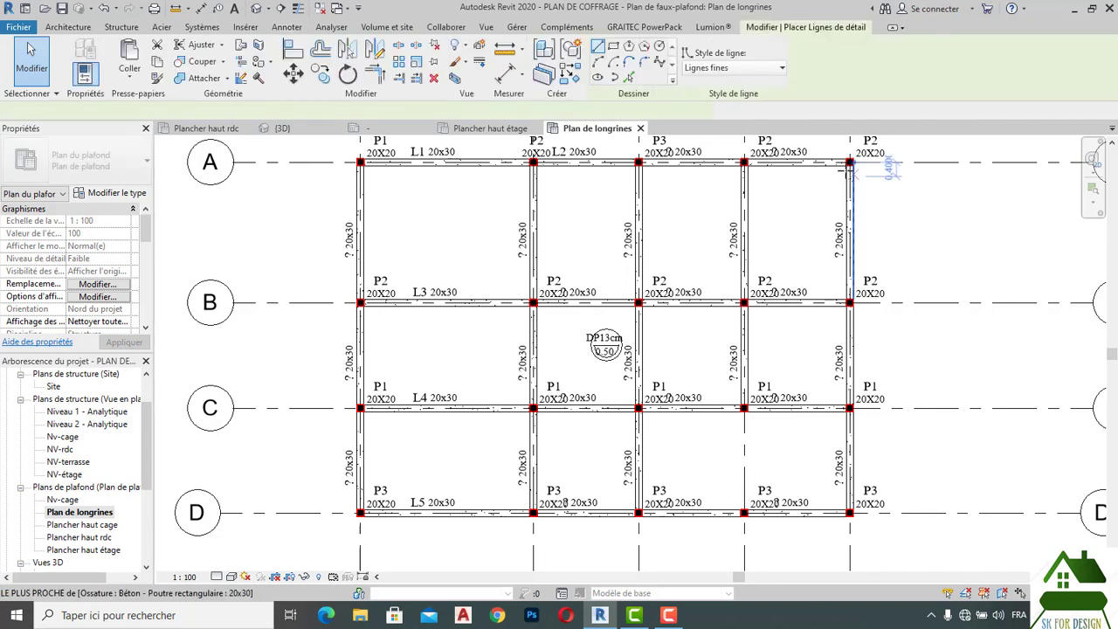
left_click(850, 163)
scroll(625, 344, "up", 4)
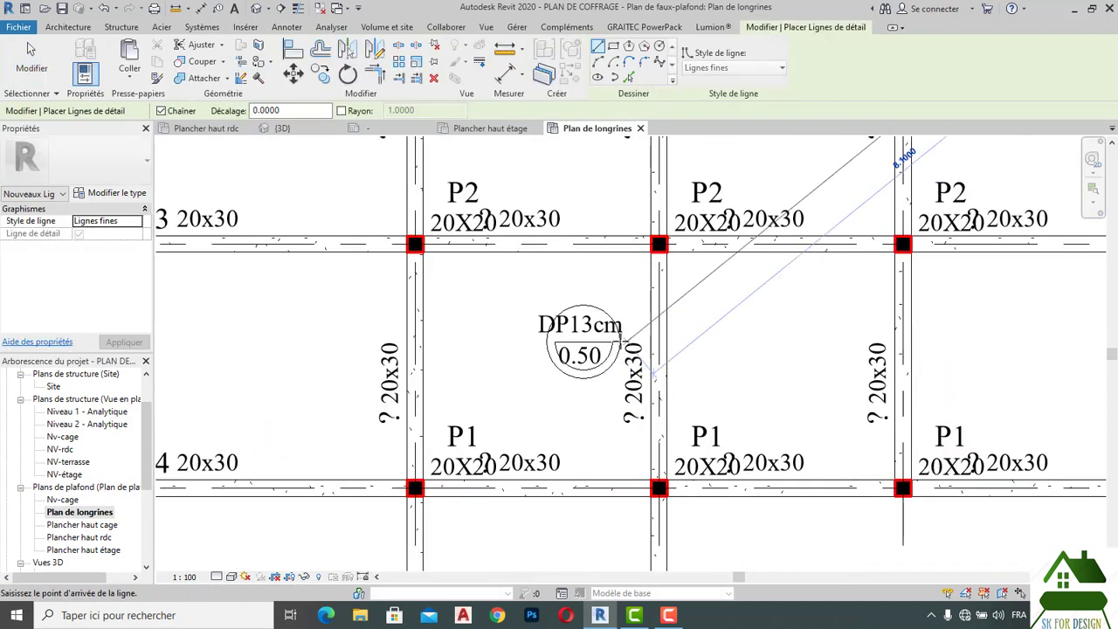
scroll(620, 341, "up", 4)
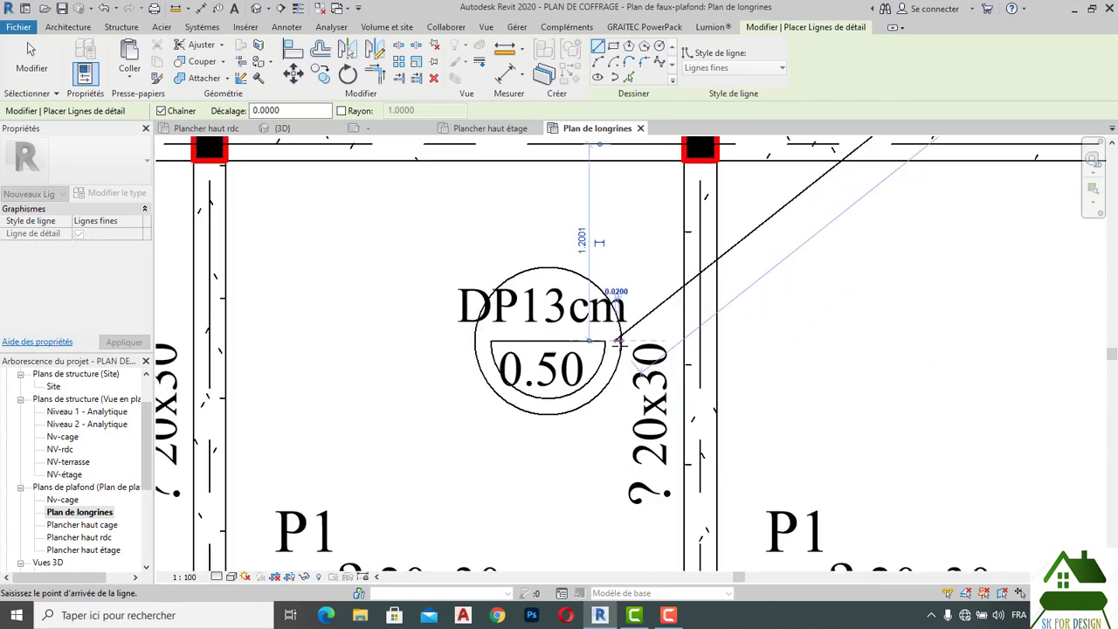
scroll(618, 342, "down", 4)
key("Escape")
Draw a second Lignes fines detail line between the left edge of the DP13cm tag and the slab corner at column D1.
scroll(638, 347, "down", 2)
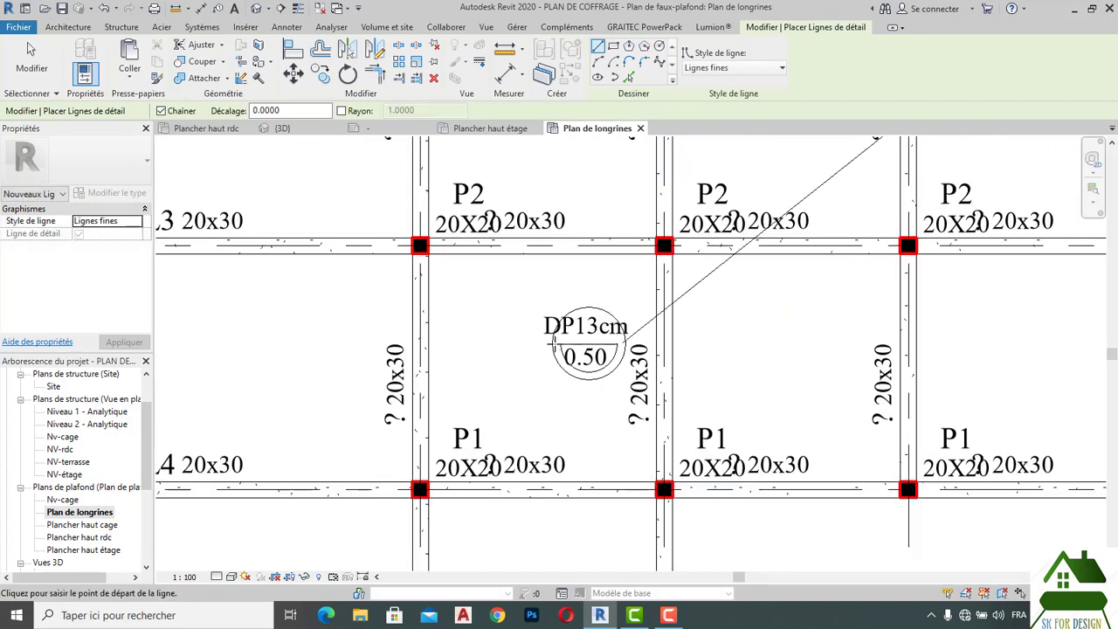
scroll(506, 379, "down", 3)
middle_click_drag(512, 386, 557, 294)
scroll(238, 454, "up", 2)
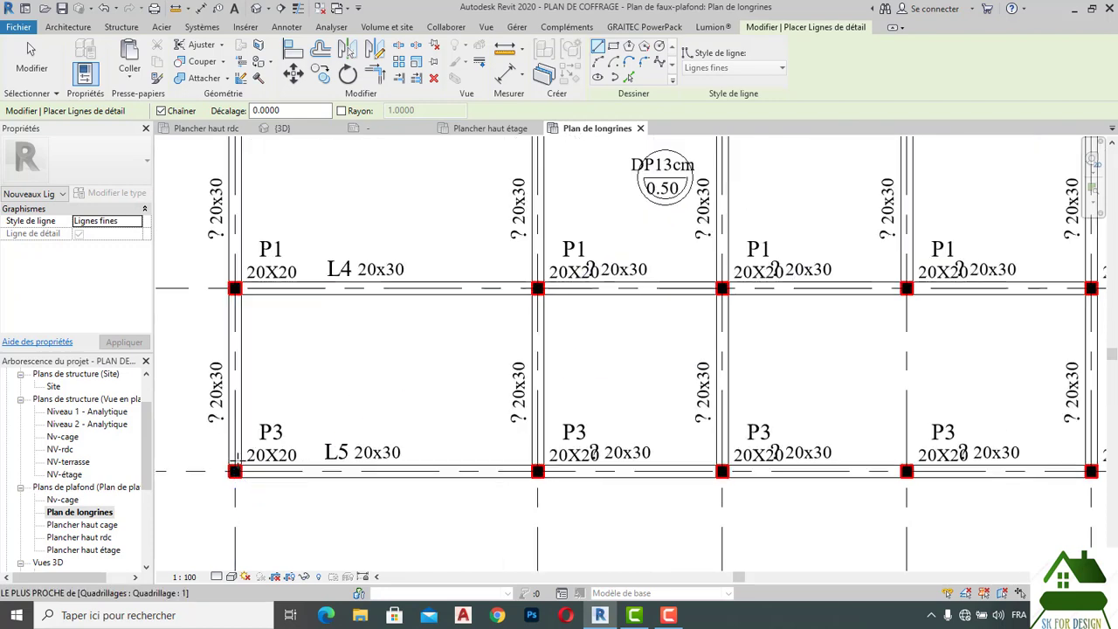
right_click(353, 369)
left_click(363, 377)
scroll(345, 371, "down", 3)
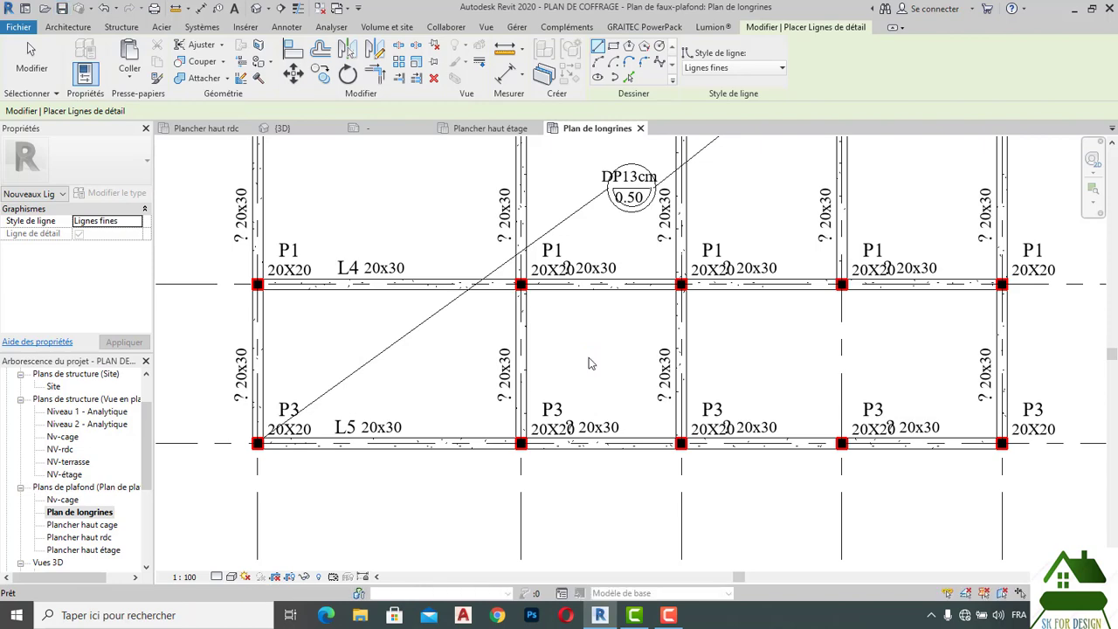
Review the annotated Plan de longrines, then return to Plancher haut rdc and examine its slab tags and extent lines.
scroll(592, 366, "down", 5)
scroll(588, 363, "down", 2)
scroll(625, 326, "up", 4)
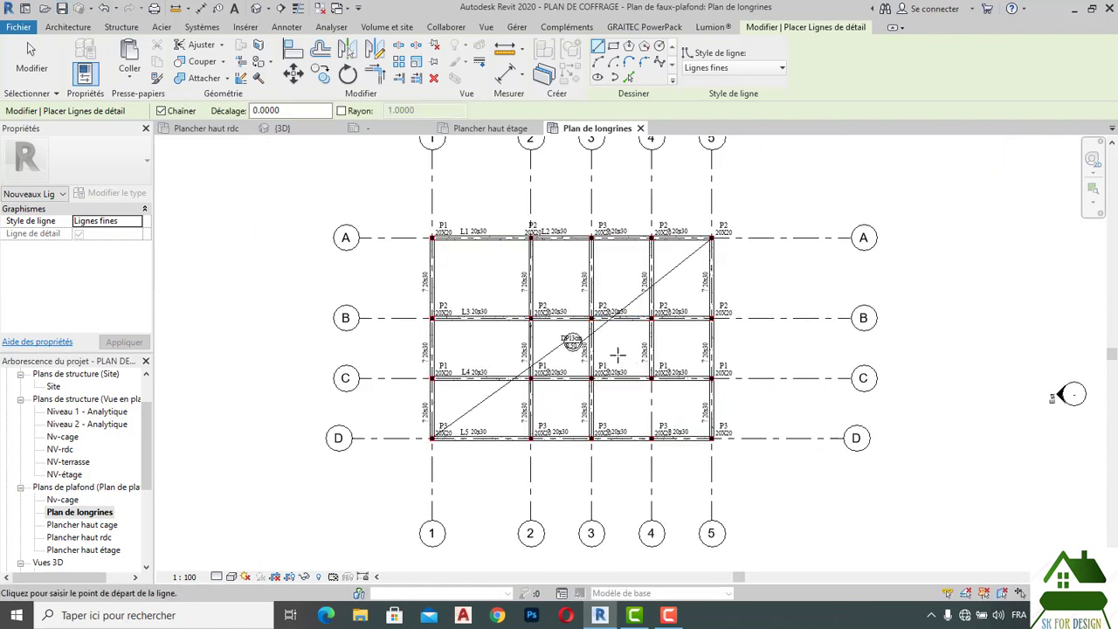
scroll(594, 344, "up", 6)
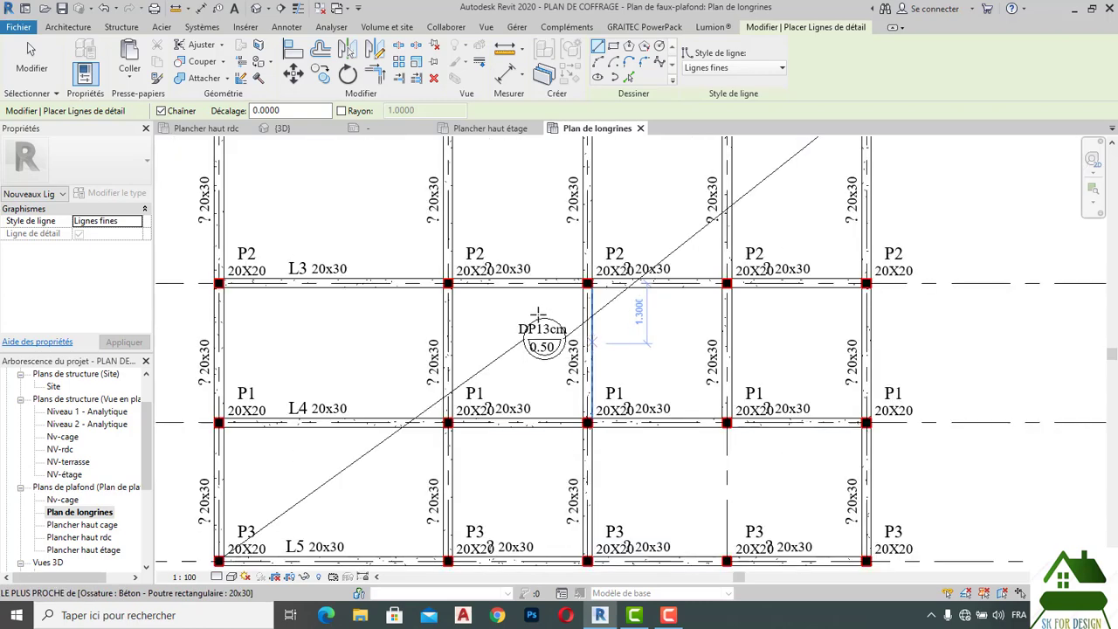
scroll(541, 325, "down", 2)
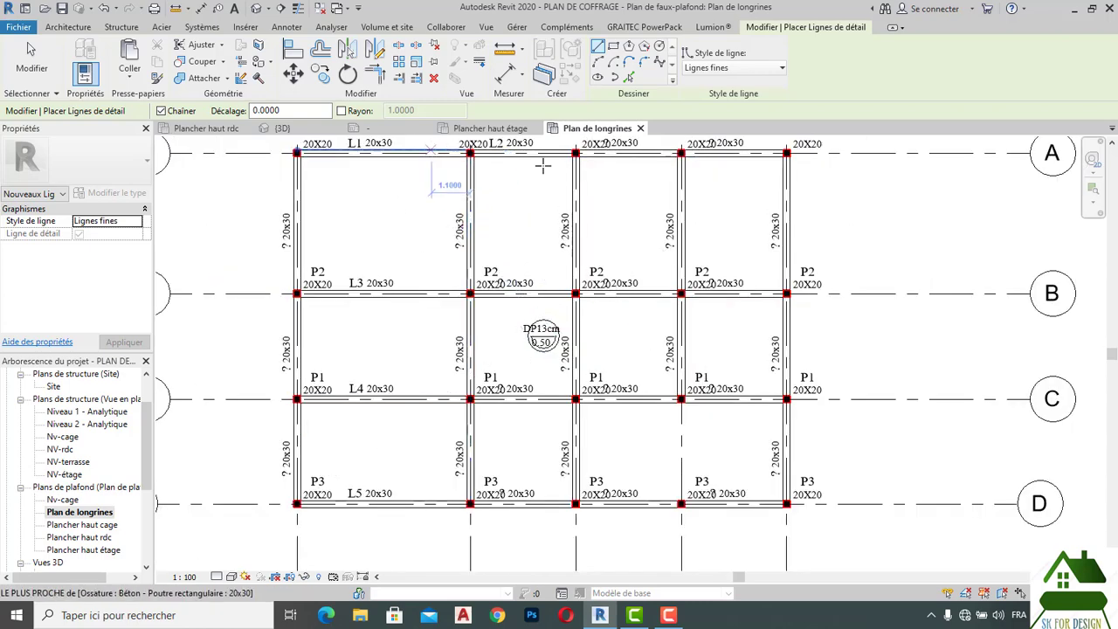
left_click(401, 131)
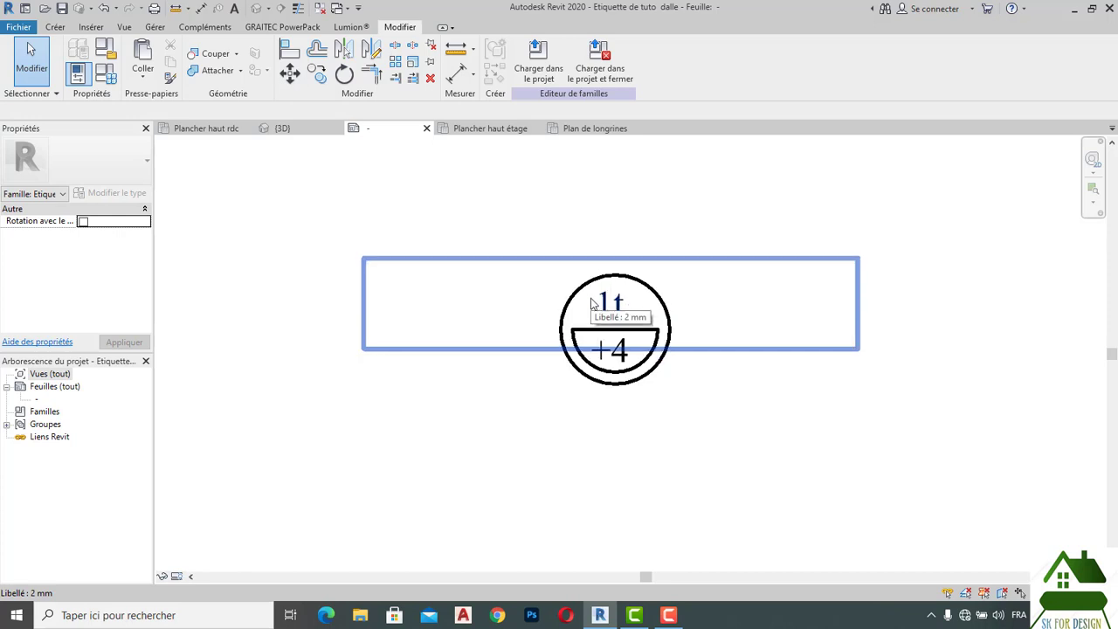
left_click(301, 129)
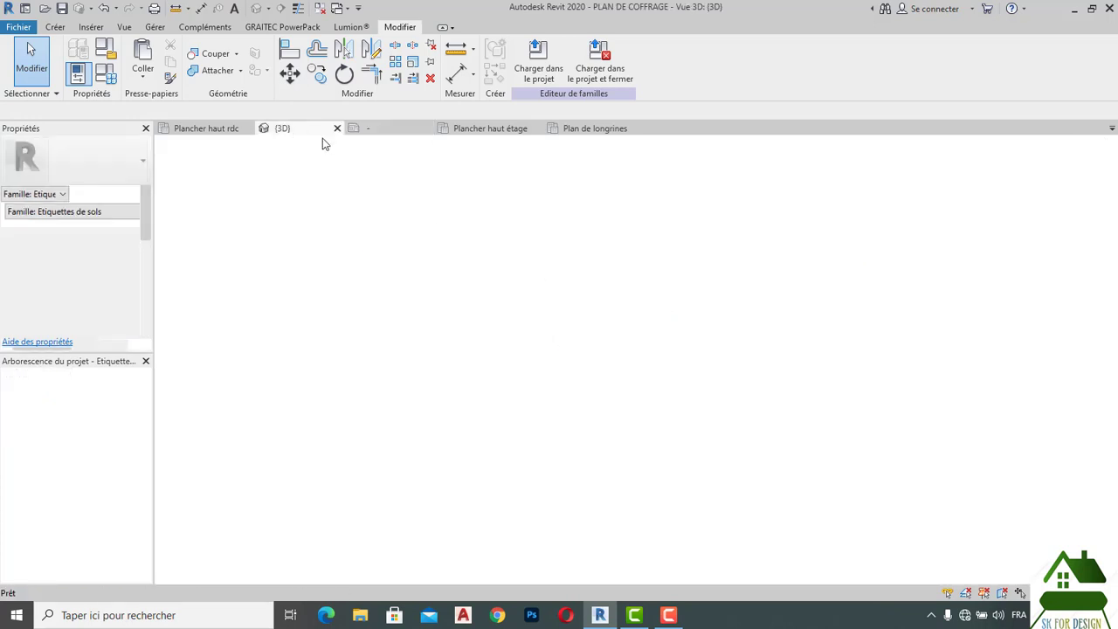
left_click(208, 129)
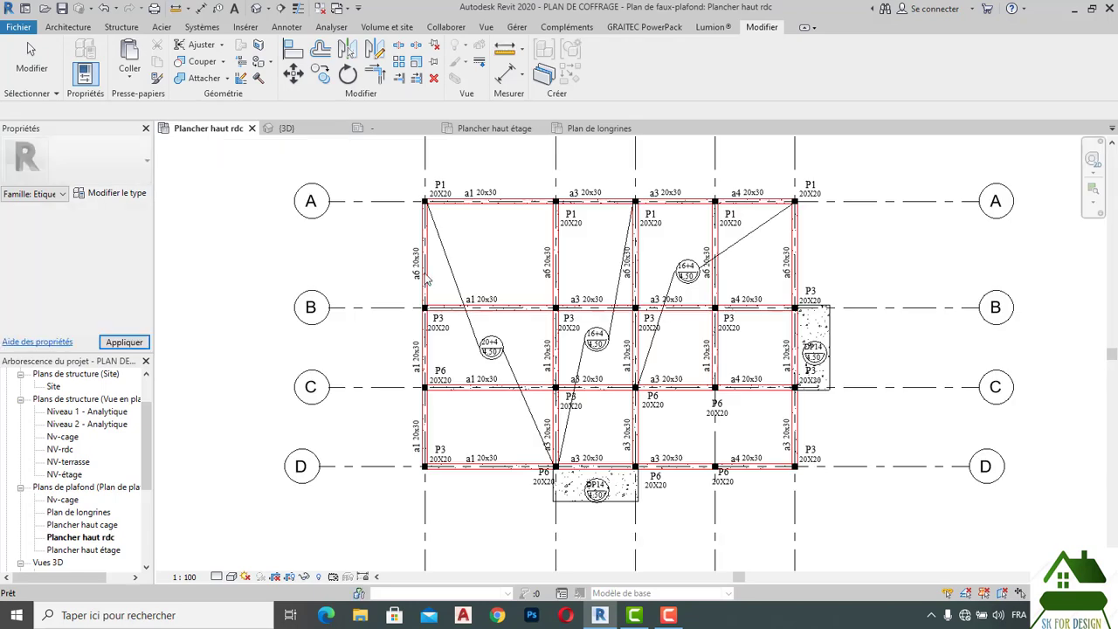
scroll(562, 242, "up", 2)
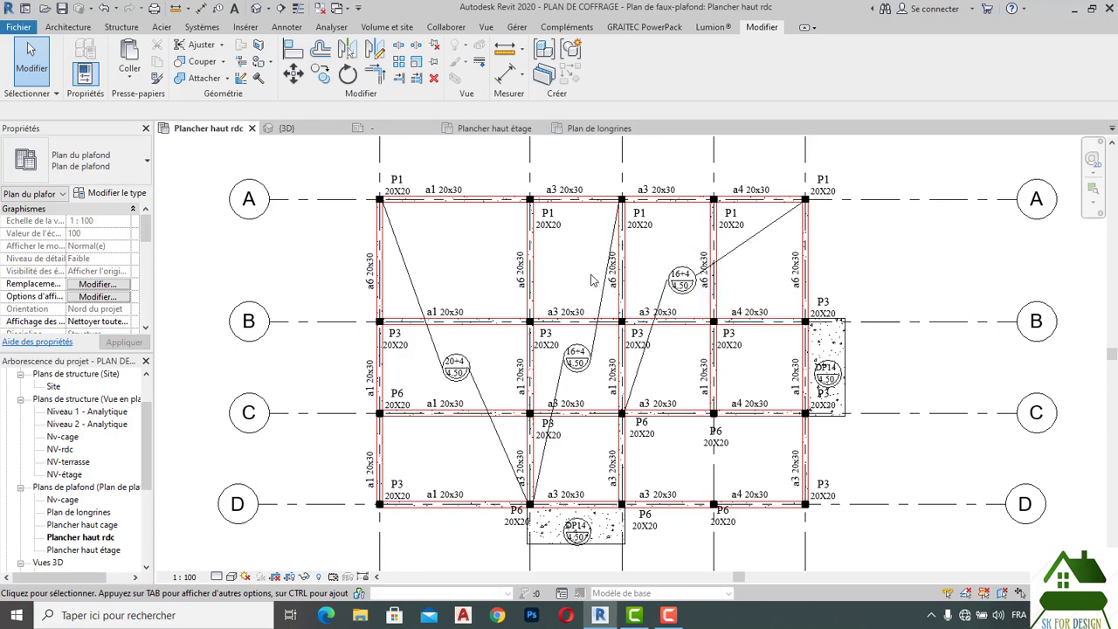
scroll(591, 278, "down", 1)
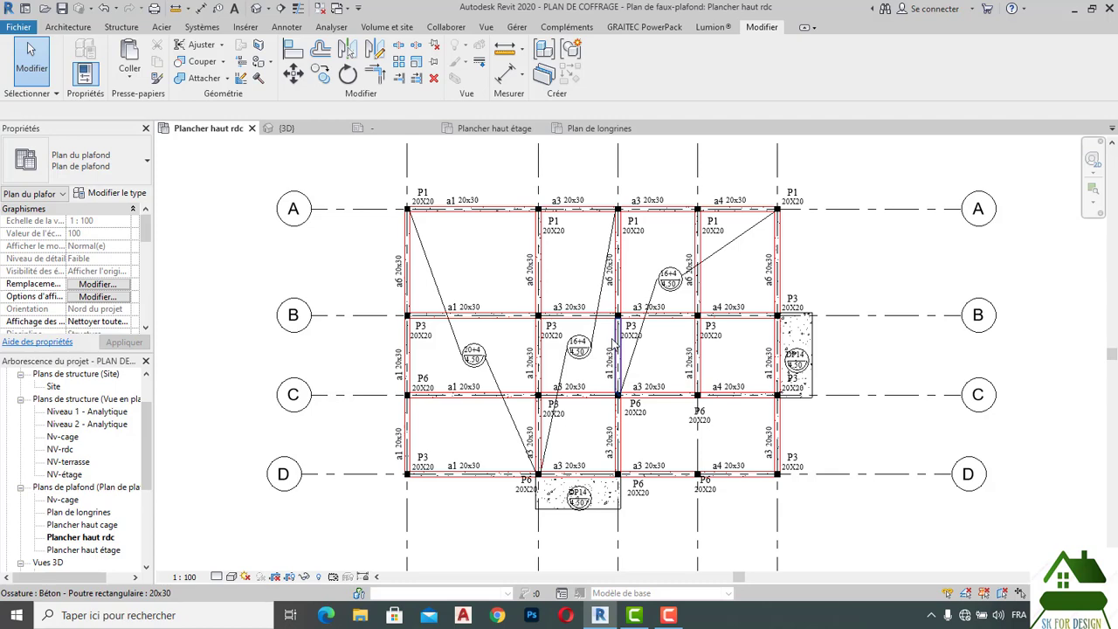
scroll(614, 343, "up", 2)
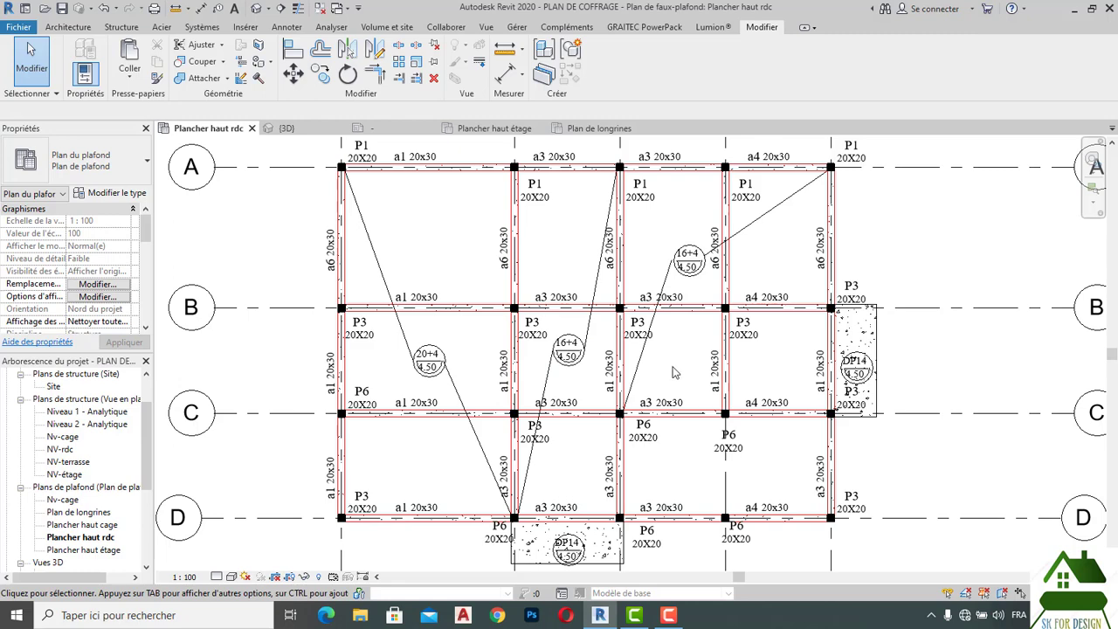
scroll(672, 373, "down", 1)
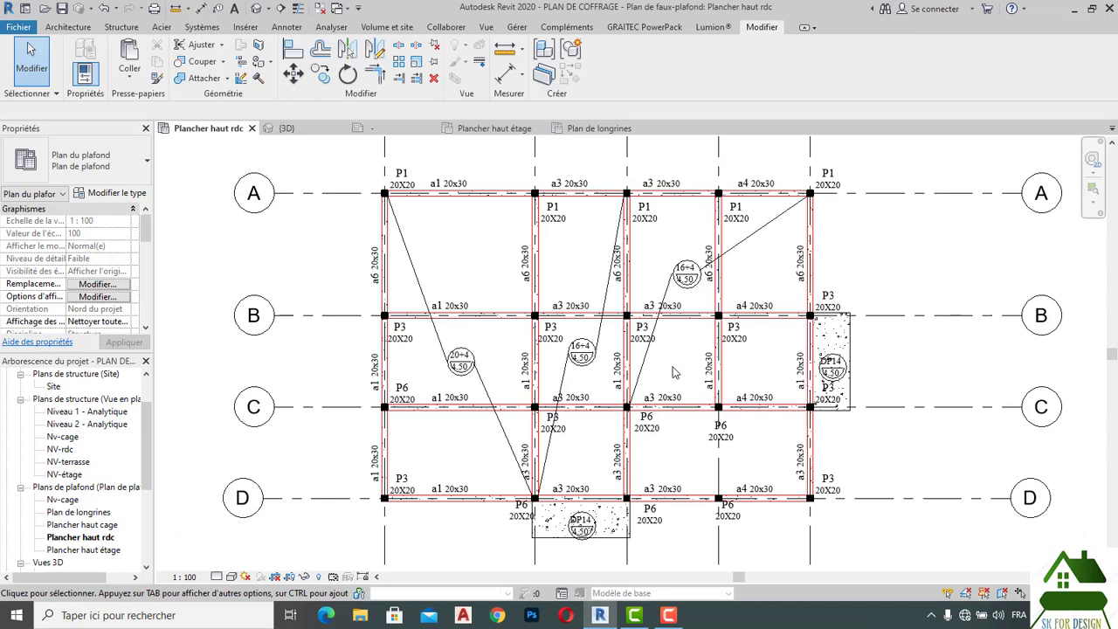
scroll(673, 373, "up", 1)
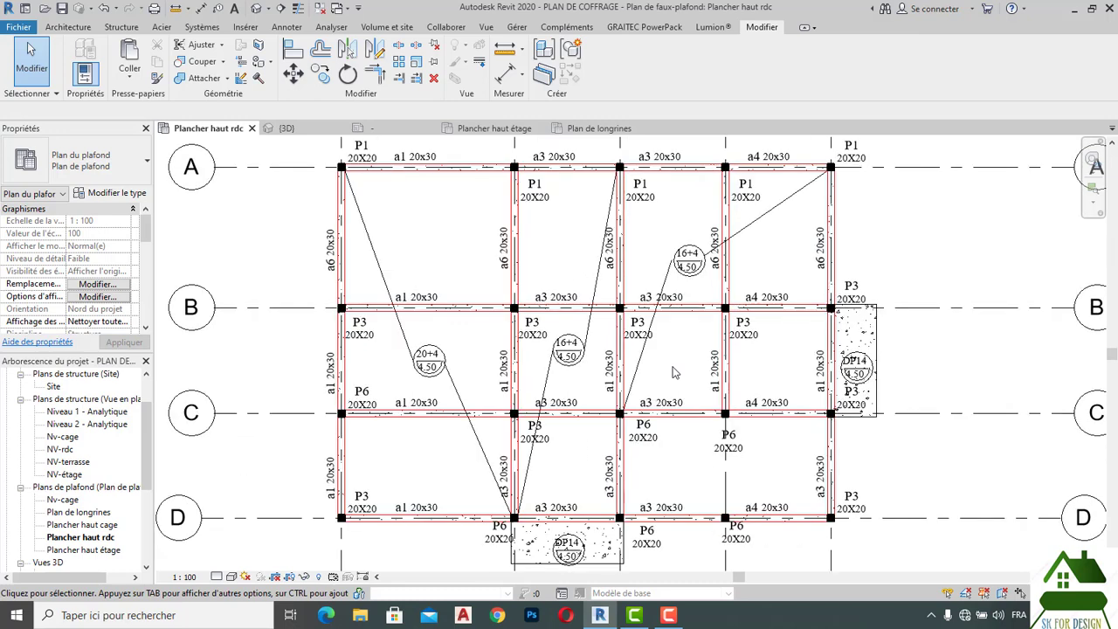